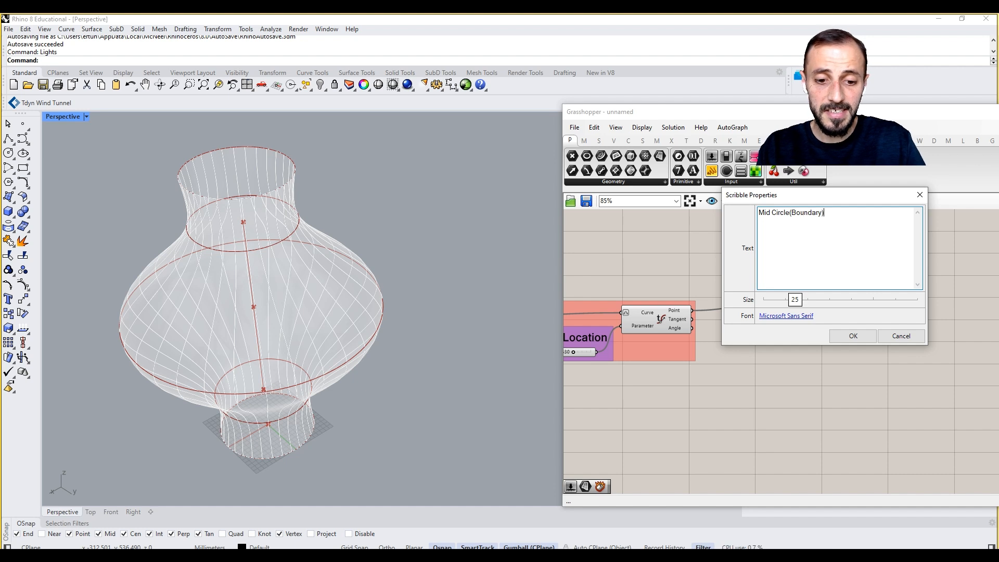
- Label the mid circle group Mid Circle(Boundary) and place a copy of the whole group below it
left_click(867, 336)
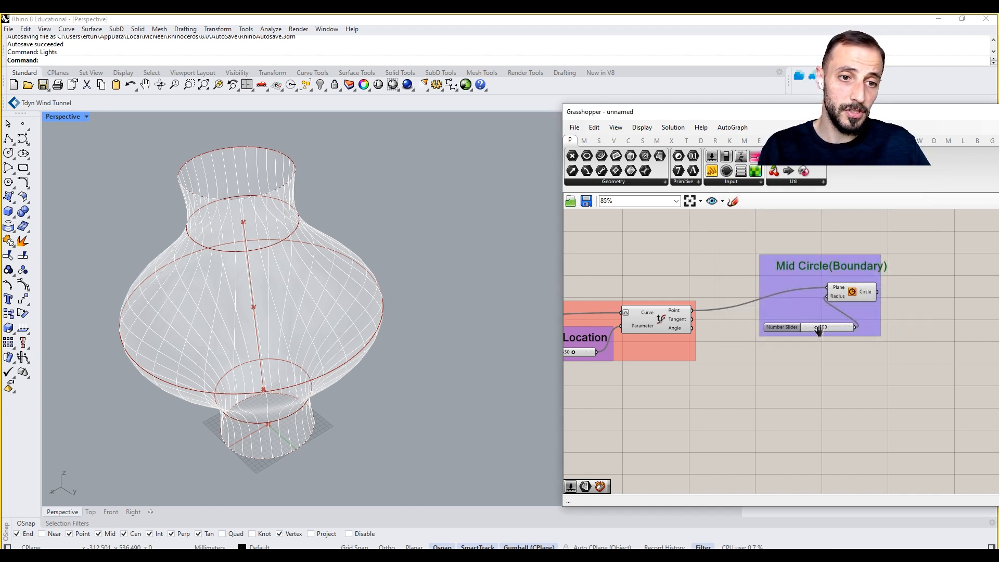
right_click_drag(818, 330, 801, 309)
left_click(787, 292)
left_click_drag(728, 233, 899, 330)
left_click_drag(829, 277, 829, 396, "alt")
left_click(912, 355)
- Connect the Bottom Circle slider to the Radius input of the copied mid circle and delete the copied group's own slider
right_click_drag(805, 398, 852, 385)
scroll(853, 385, "down", 4)
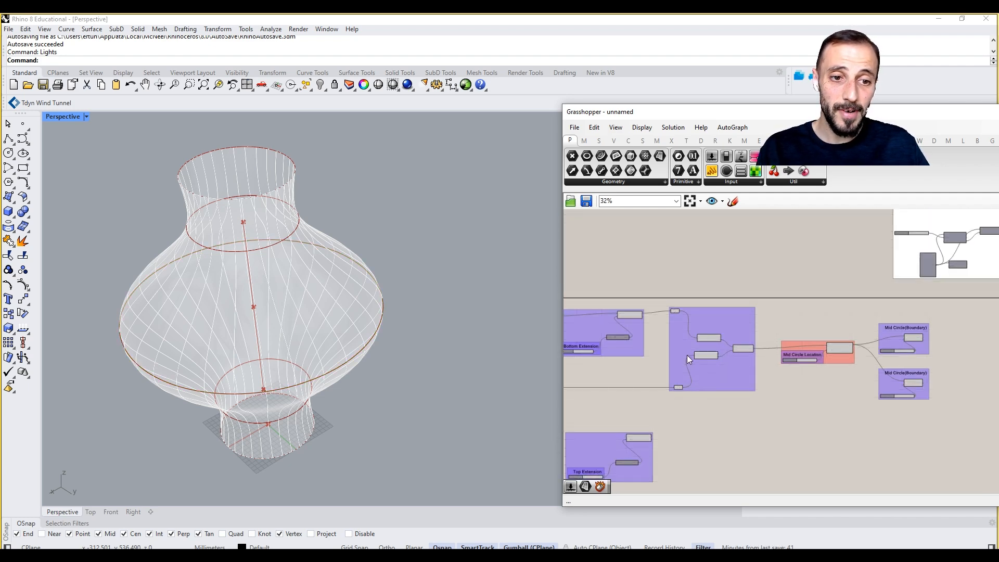
scroll(666, 336, "up", 2)
scroll(638, 349, "up", 2)
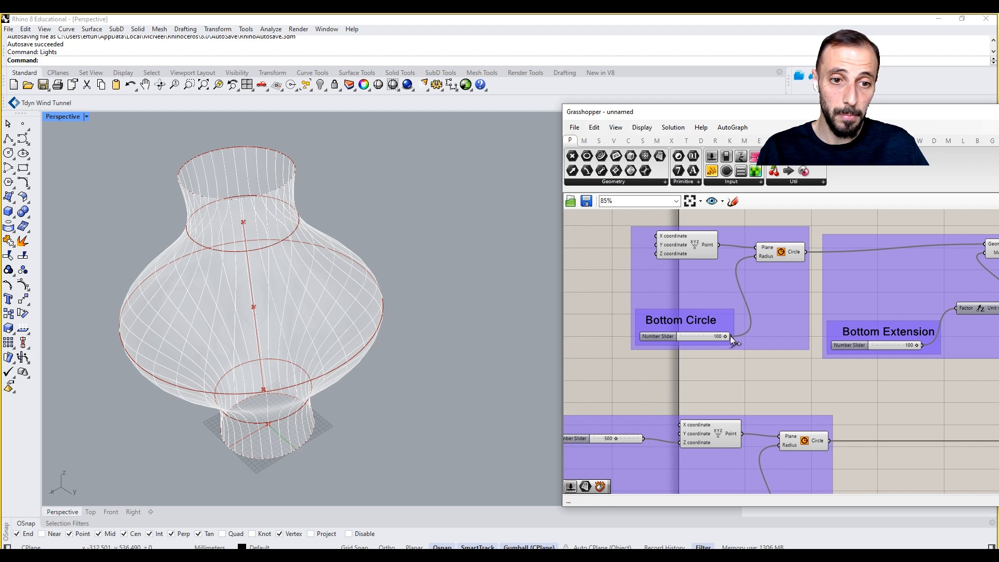
scroll(731, 335, "down", 4)
scroll(947, 375, "up", 5)
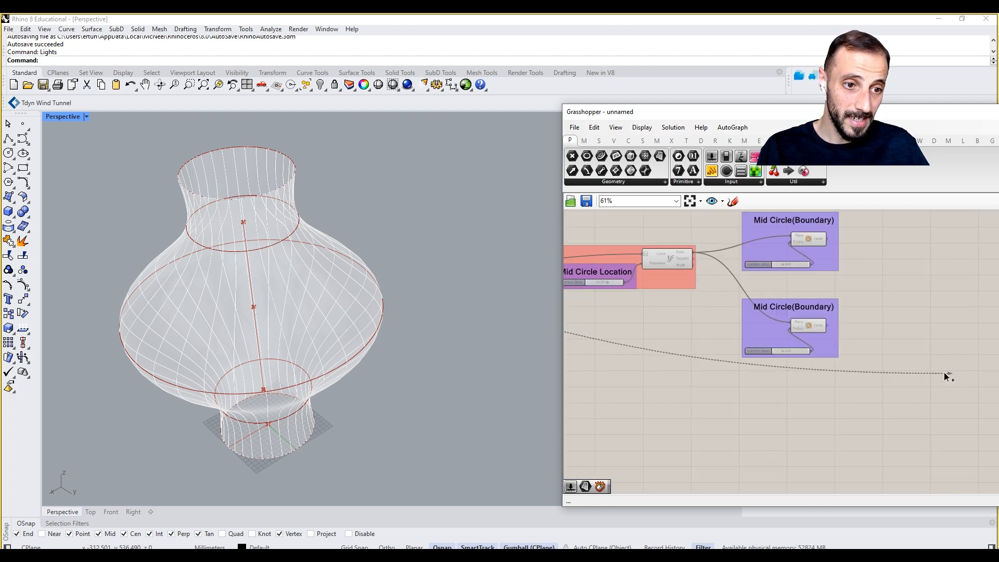
left_click_drag(737, 319, 726, 312)
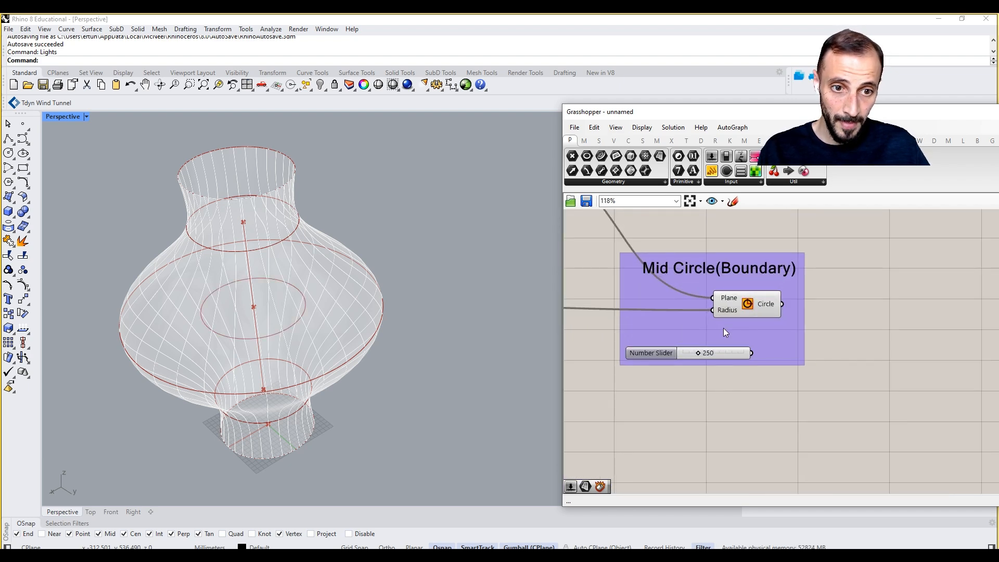
left_click(728, 345)
key("Delete")
- Set the wire display of the copied circle's Radius input to Hidden
right_click(727, 309)
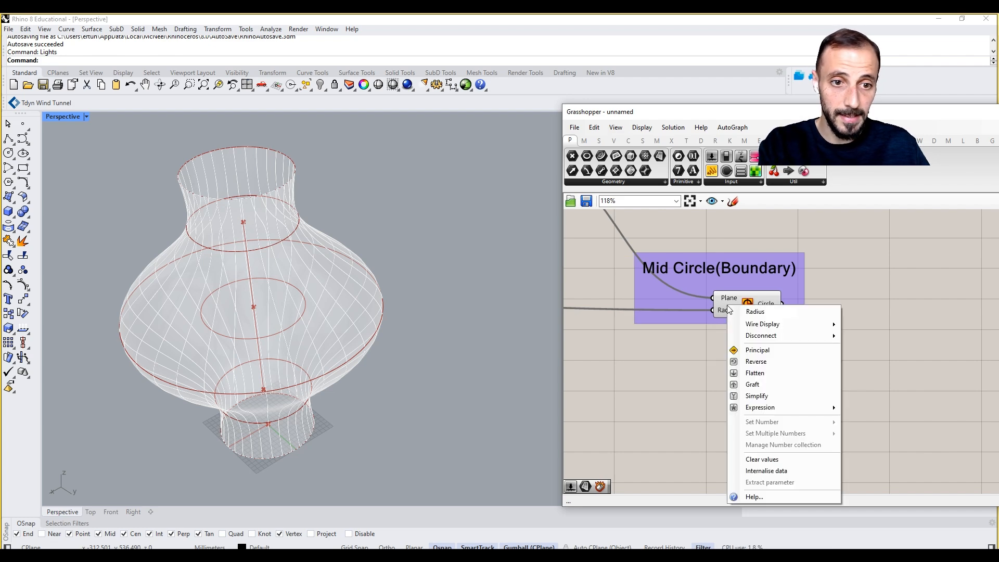
mouse_move(776, 326)
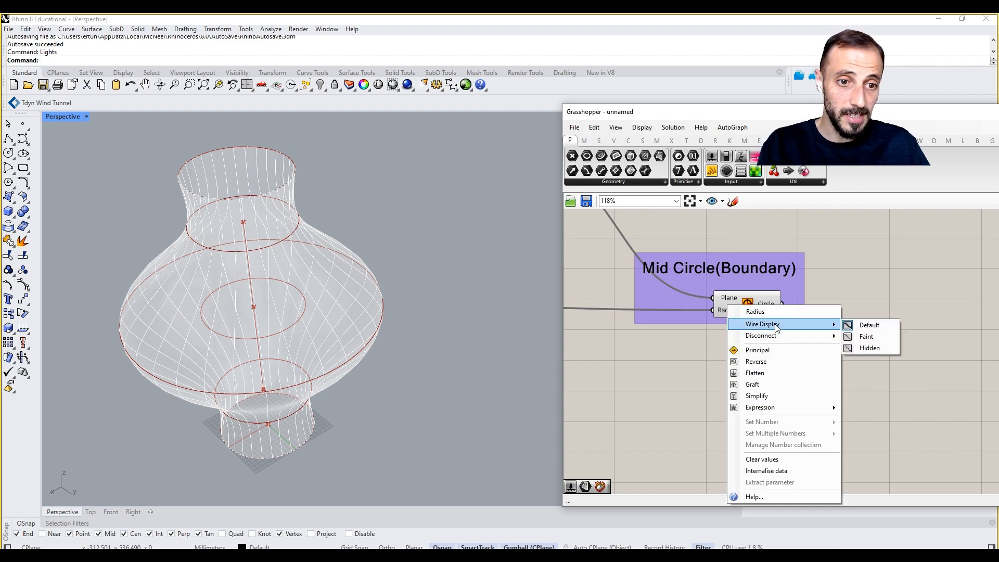
left_click(868, 348)
- Turn off the preview of the component that displays the lofted surface with the colour swatch material
scroll(864, 325, "down", 5)
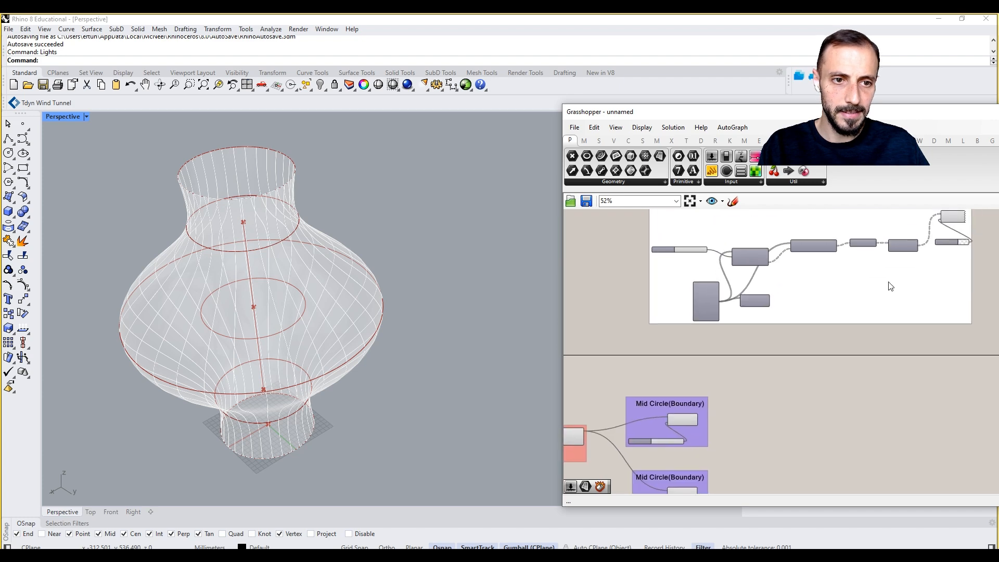
right_click_drag(890, 286, 822, 312)
left_click(874, 257)
right_click(910, 257)
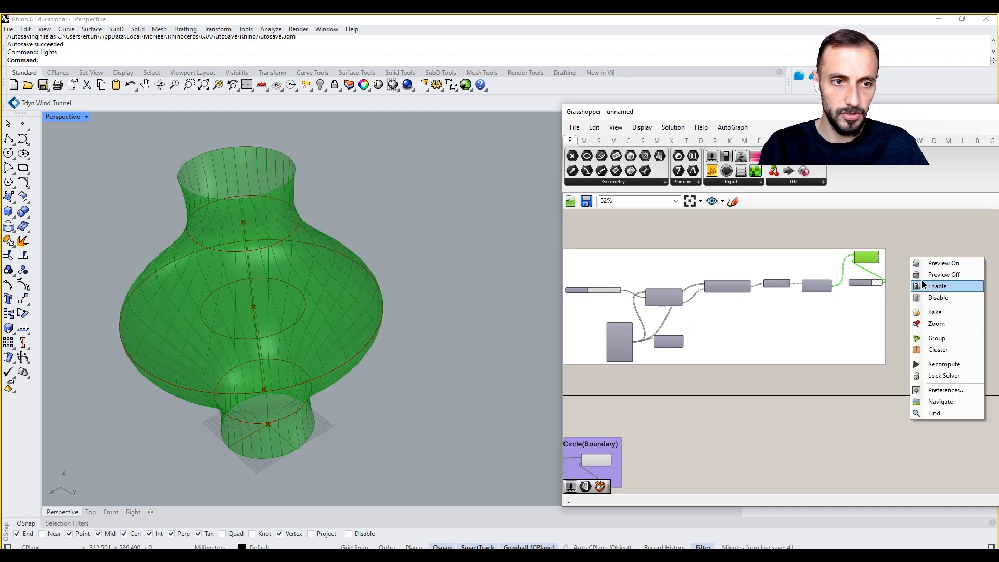
left_click(923, 275)
scroll(629, 423, "up", 2)
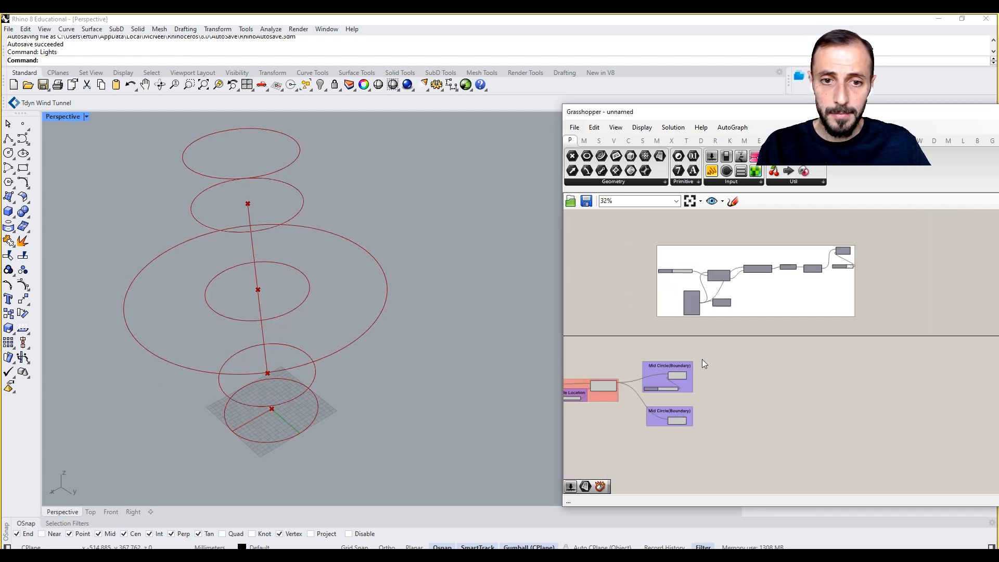
- Highlight the two mid circles together and check how the outer one feeds the merge in the loft definition
left_click(700, 313)
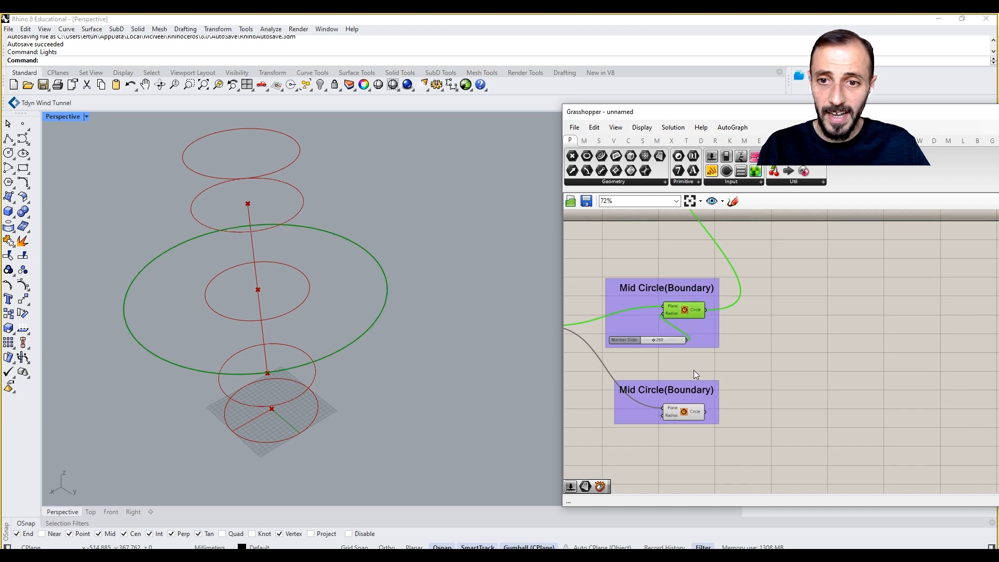
left_click(688, 414, "shift")
scroll(716, 304, "down", 3)
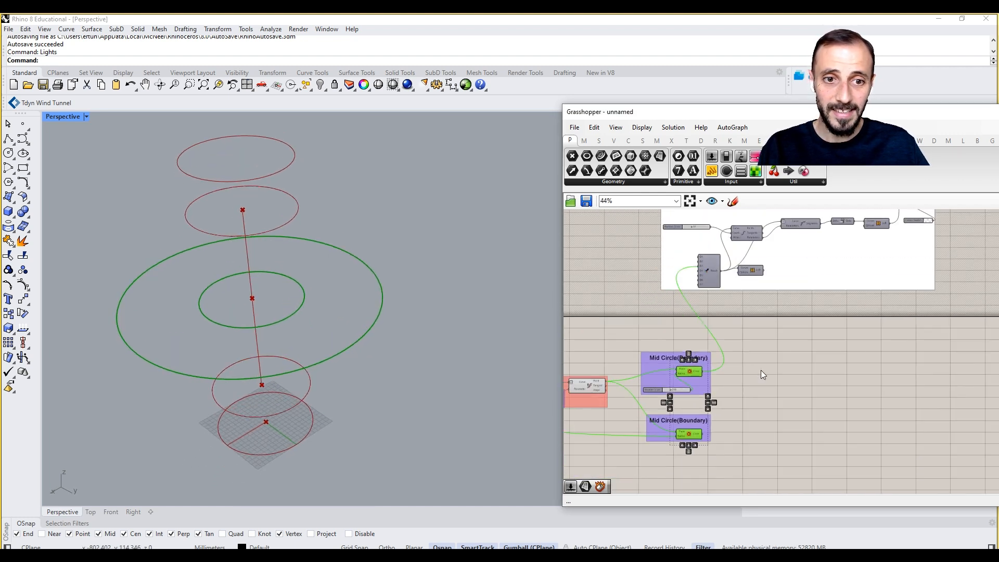
scroll(728, 271, "up", 4)
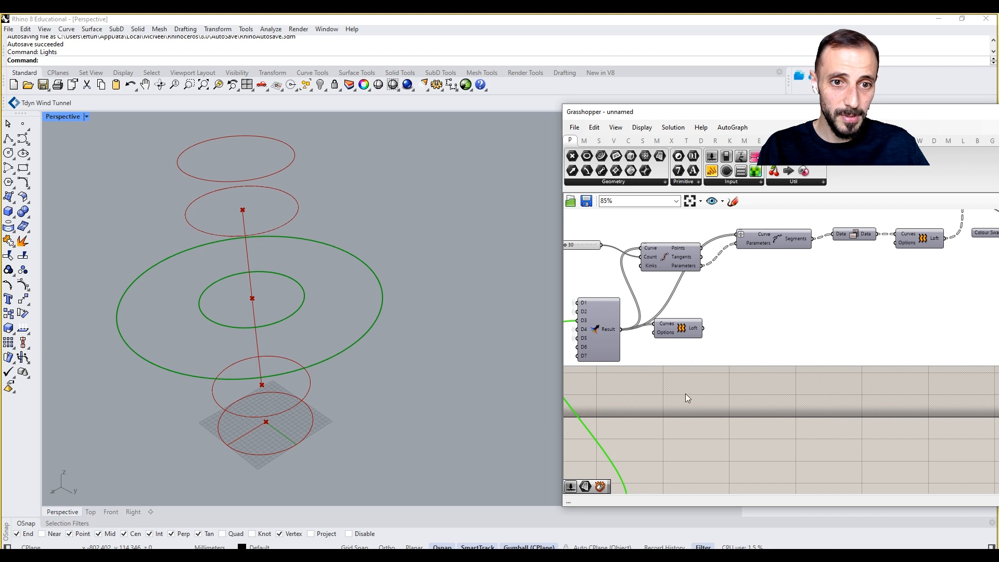
right_click_drag(685, 393, 640, 348)
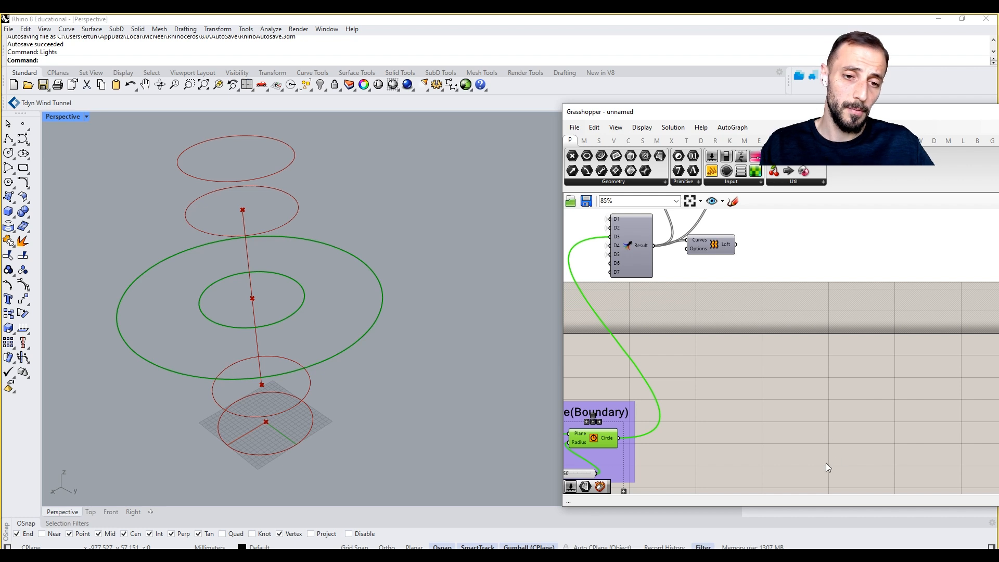
right_click_drag(825, 463, 760, 382)
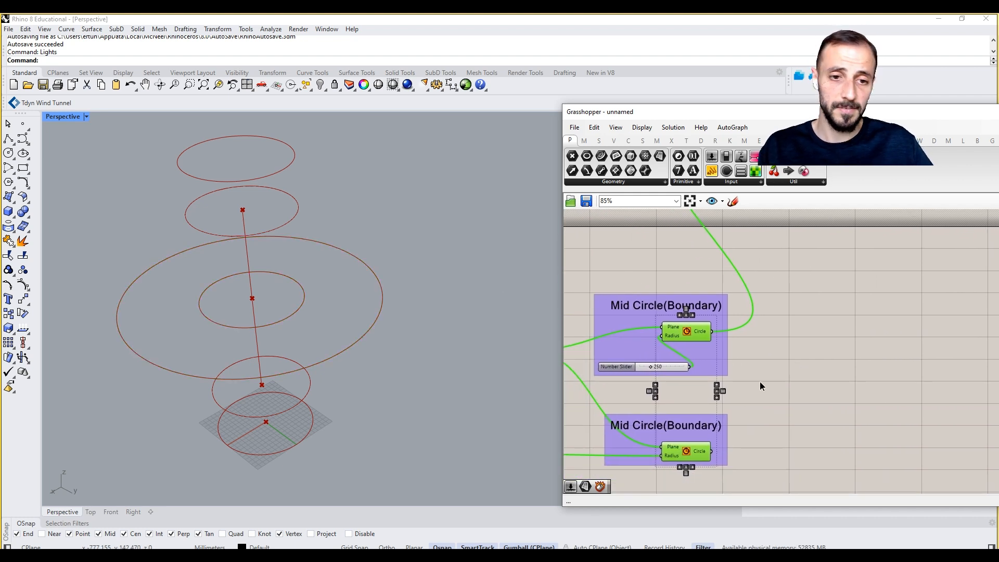
left_click(765, 384)
- Add two Divide Curve components and connect the outer mid circle to one and the inner mid circle to the other
double_click(778, 388)
type("divi")
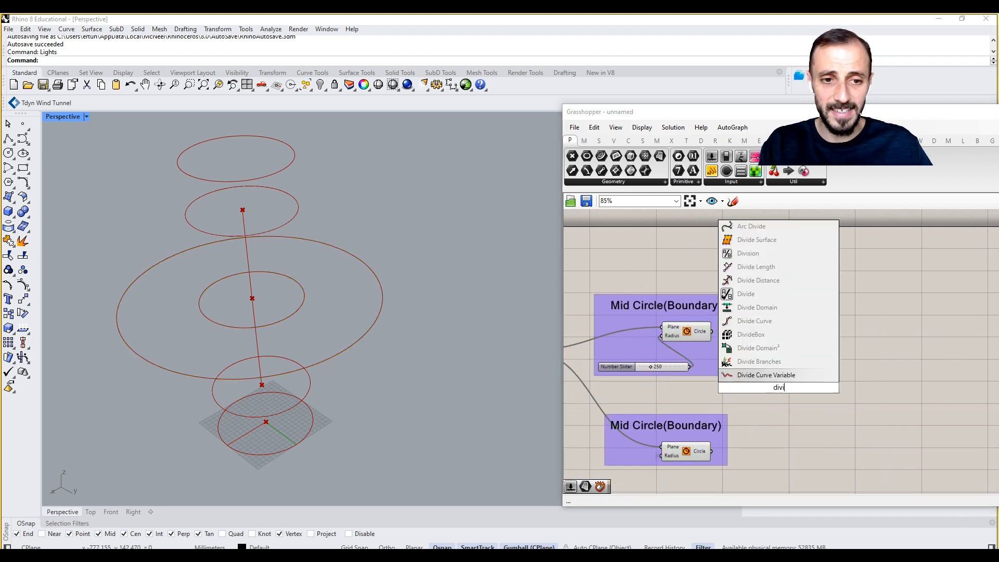
left_click(754, 320)
left_click_drag(710, 331, 823, 383)
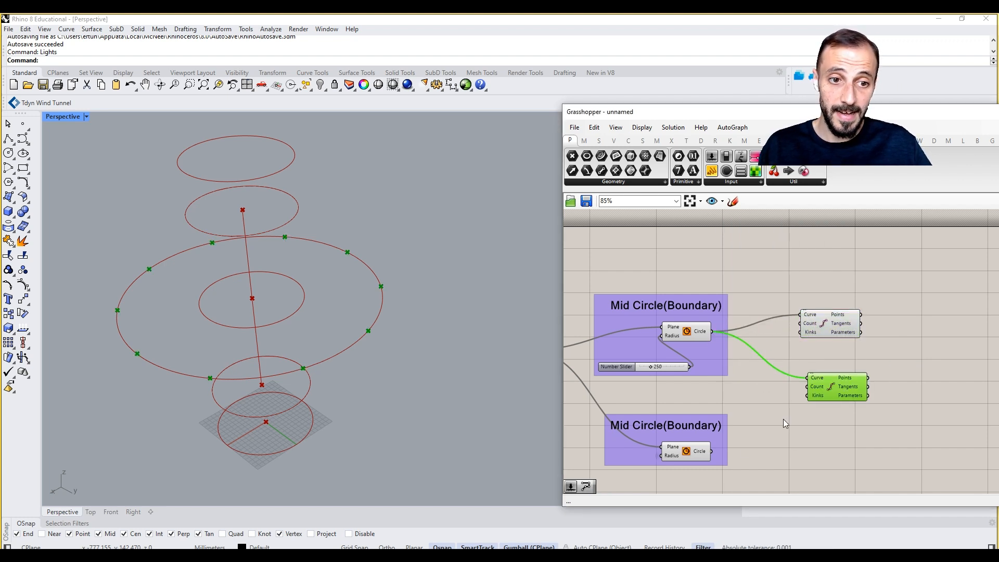
left_click_drag(709, 451, 834, 438)
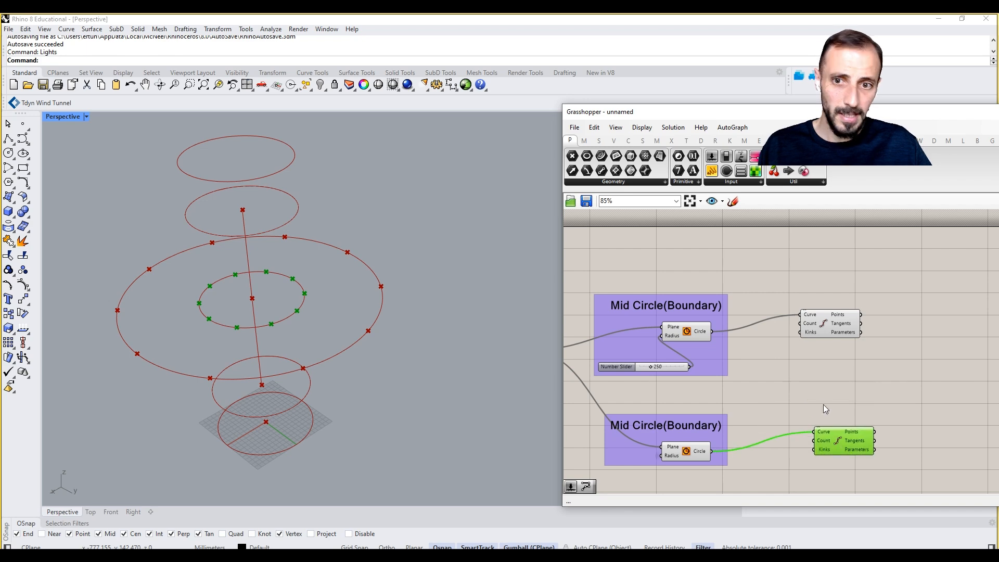
- Add a number slider of 30 and connect it to the Count of the outer circle's Divide Curve
right_click_drag(801, 286, 800, 387)
scroll(801, 391, "down", 3)
scroll(768, 245, "up", 3)
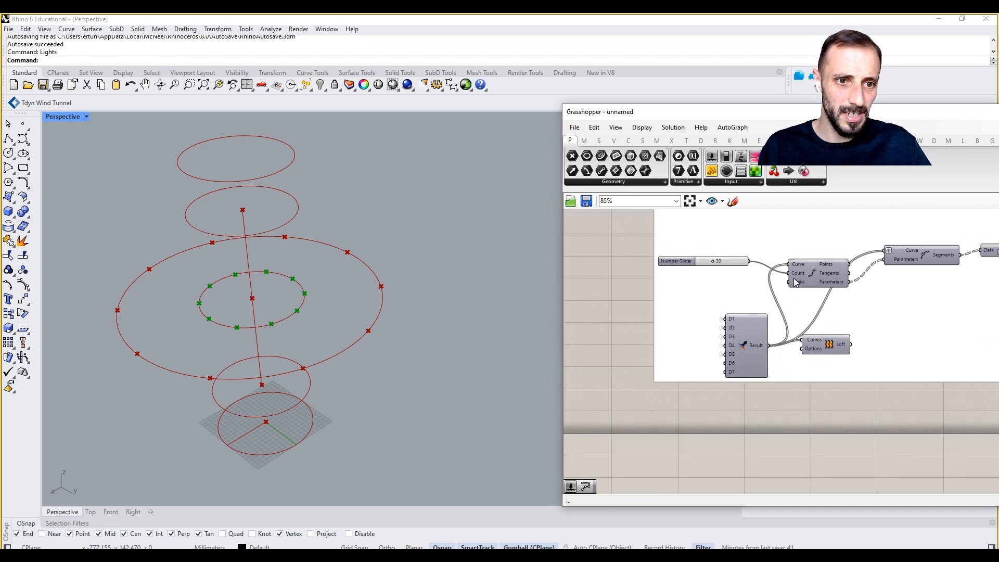
right_click_drag(754, 363, 728, 279)
scroll(722, 260, "down", 2)
scroll(783, 406, "up", 3)
double_click(729, 415)
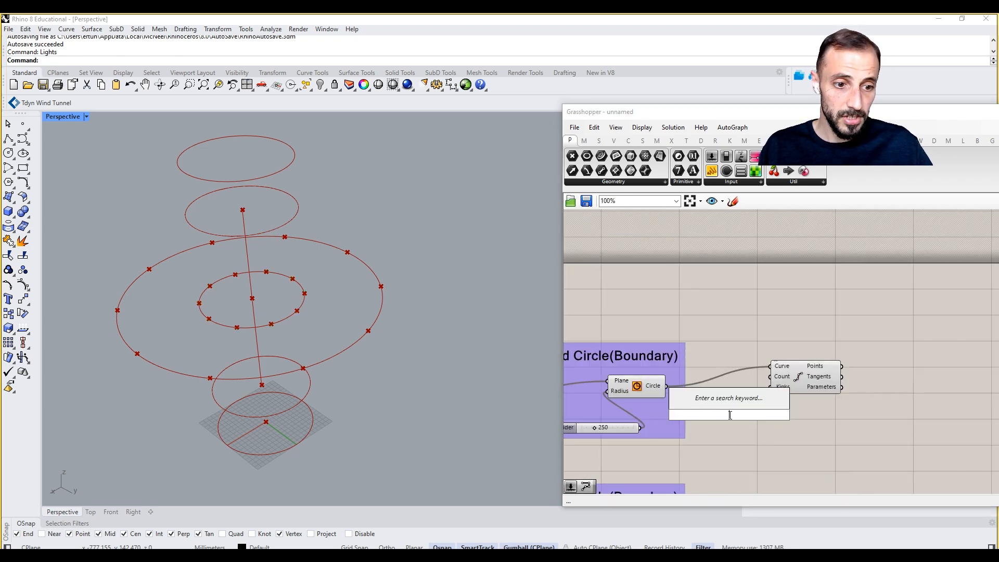
type("30")
key("Return")
left_click(808, 384)
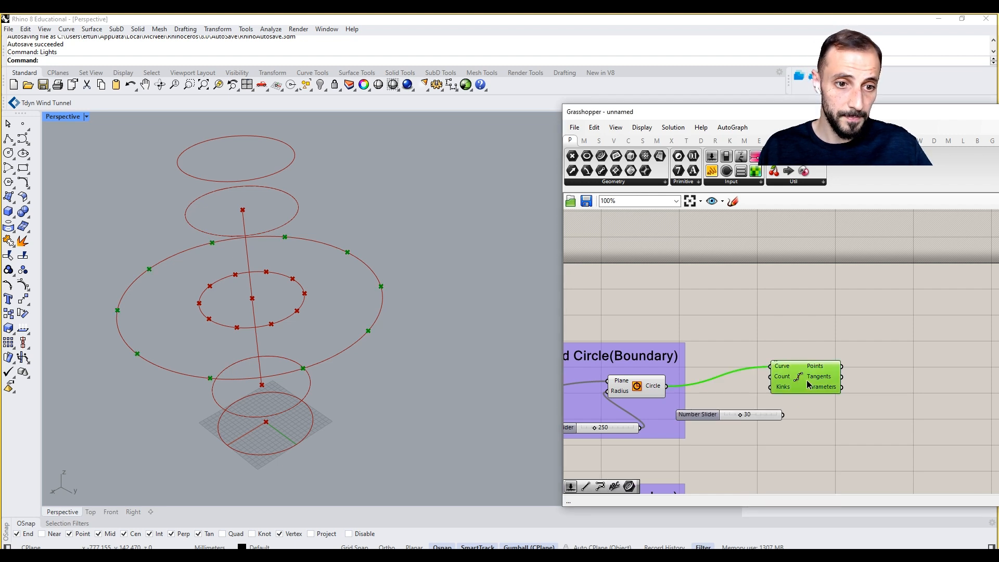
left_click_drag(808, 384, 860, 383)
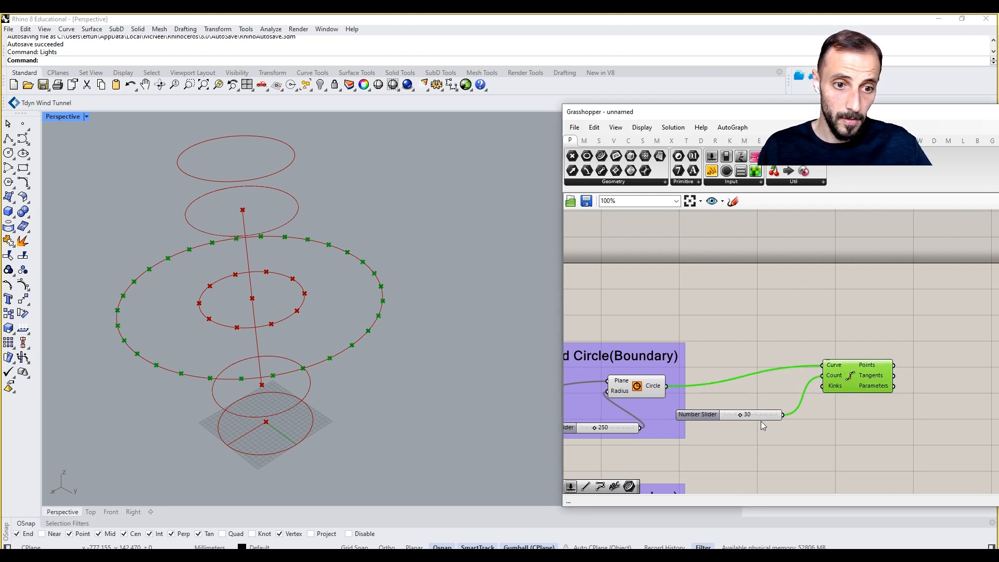
left_click_drag(761, 418, 782, 413)
left_click_drag(861, 388, 875, 386)
- Connect the same division slider to the Count of the inner circle's Divide Curve
right_click_drag(828, 427, 821, 361)
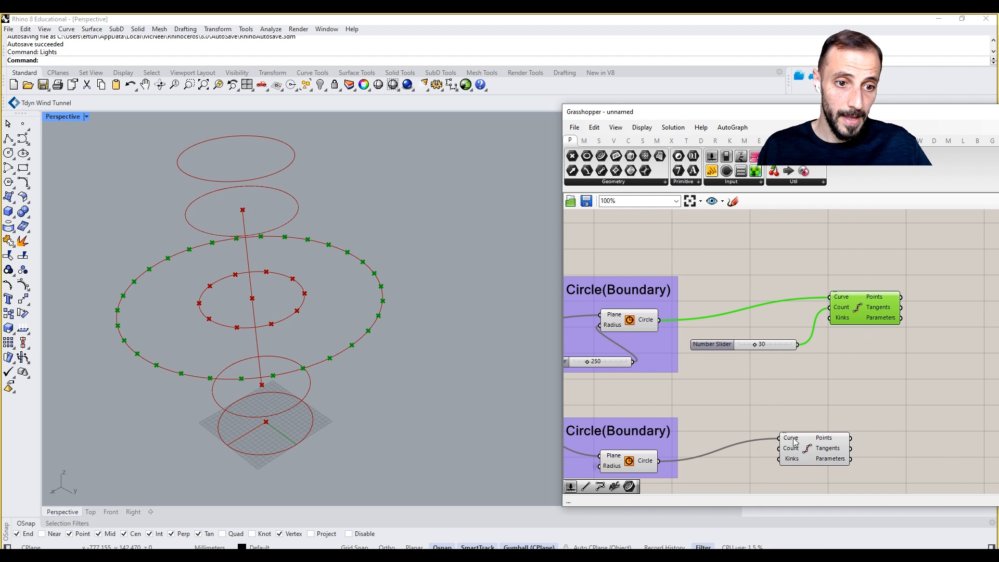
left_click_drag(794, 442, 848, 438)
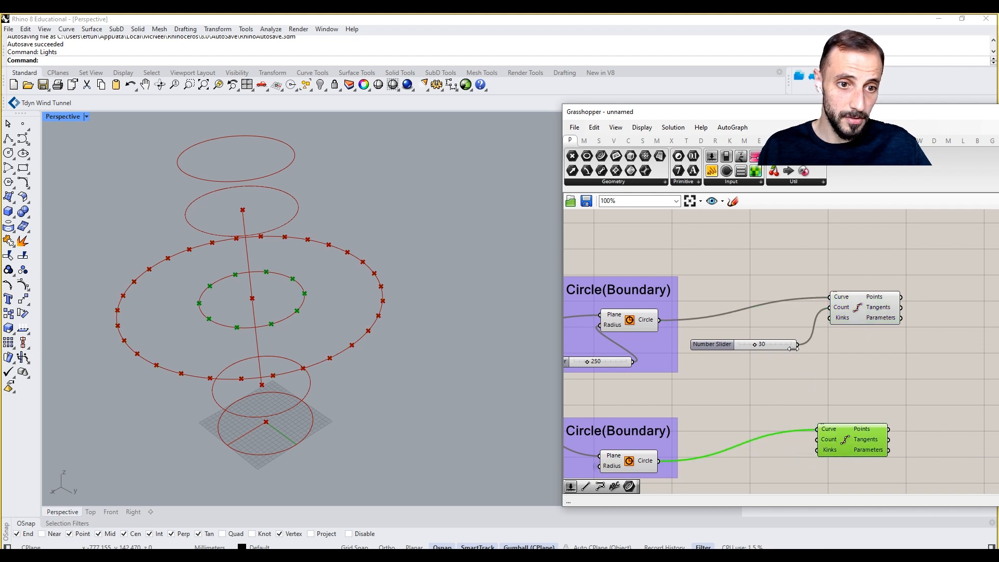
left_click_drag(799, 345, 820, 440)
- Add a Line component that joins the division points of the outer circle to those of the inner circle
double_click(868, 401)
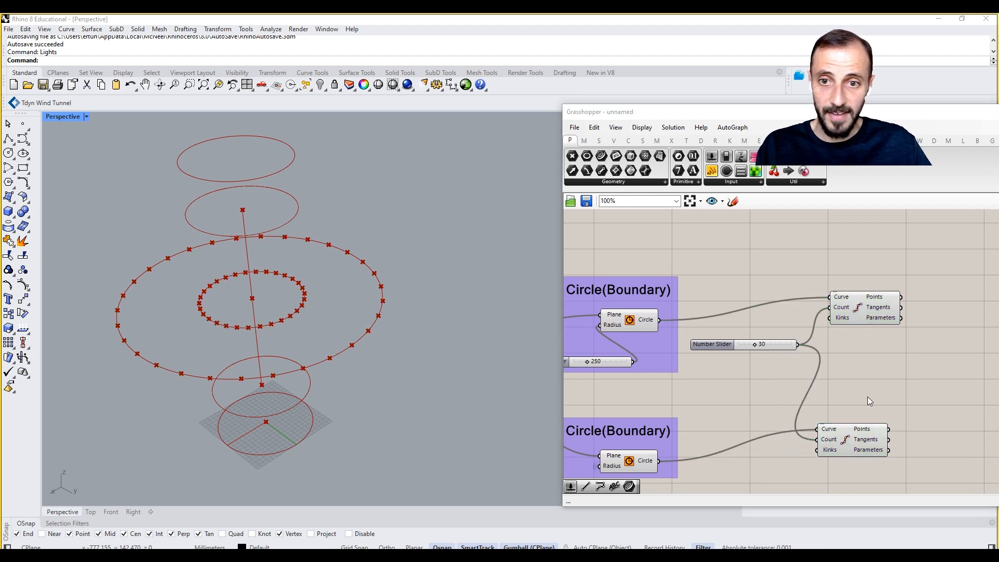
type("line")
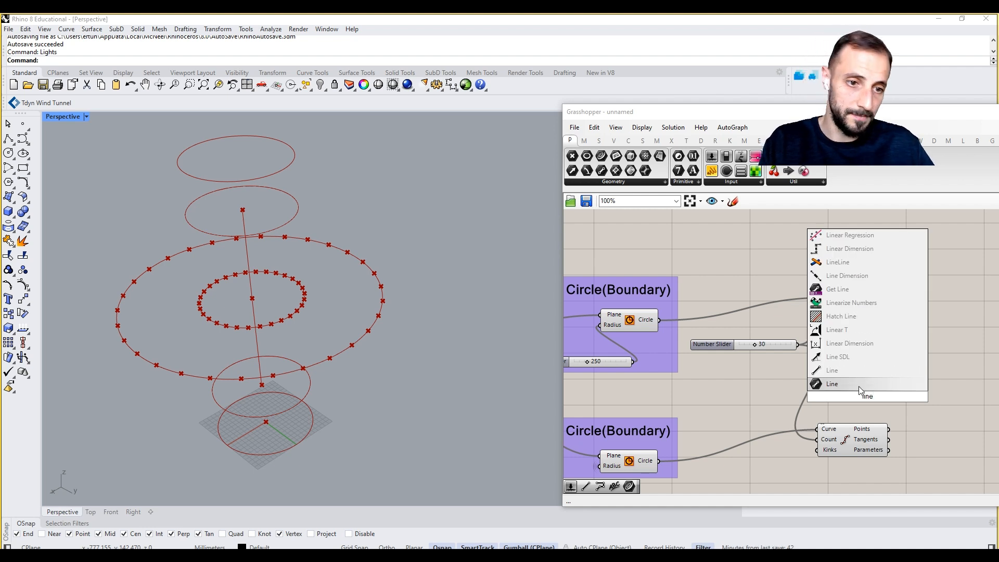
left_click(843, 368)
right_click_drag(842, 366, 749, 359)
left_click_drag(757, 393, 870, 369)
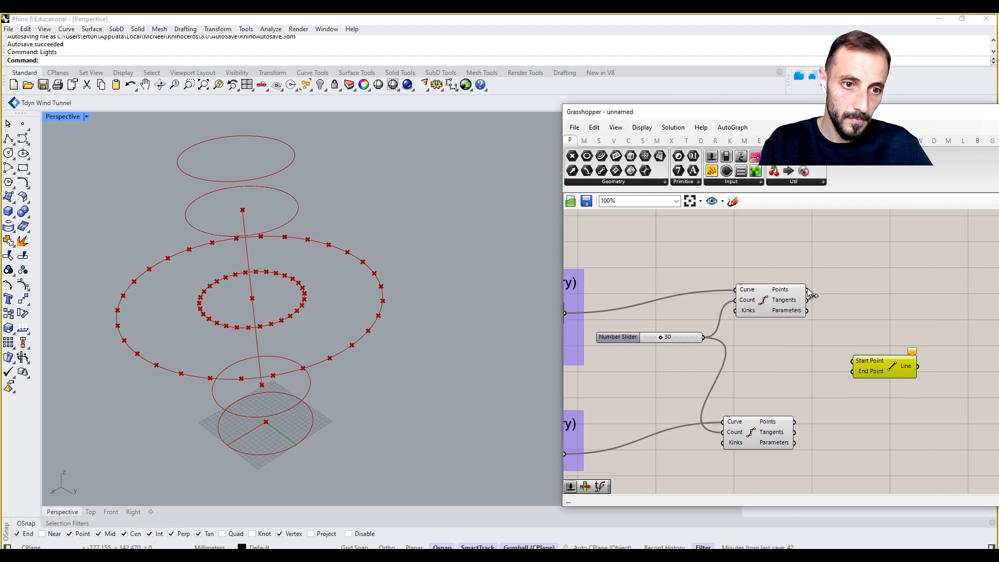
left_click_drag(807, 289, 861, 354)
- Examine the Segments output and the merged circle inputs in the earlier loft definition
right_click_drag(872, 292, 775, 408)
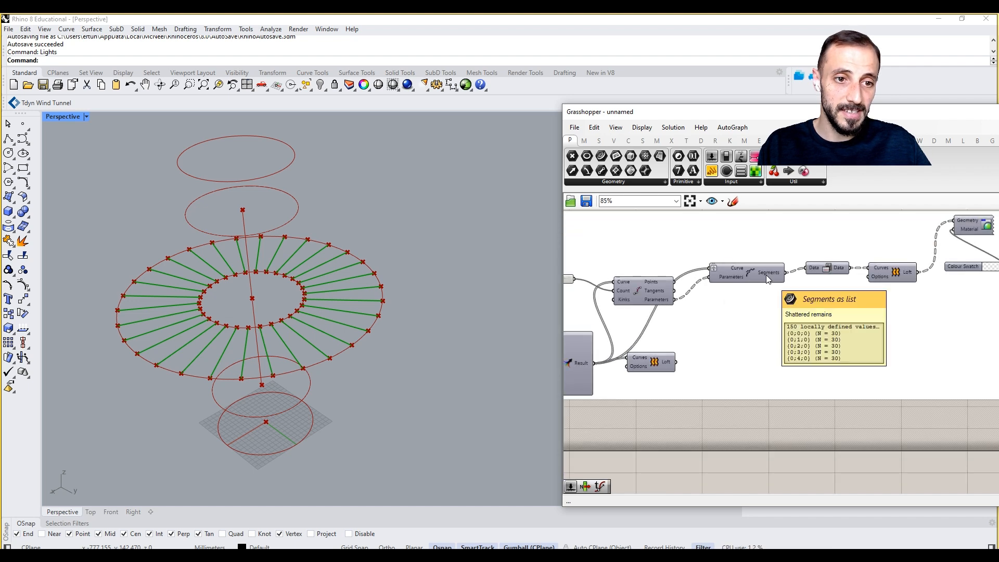
mouse_move(775, 276)
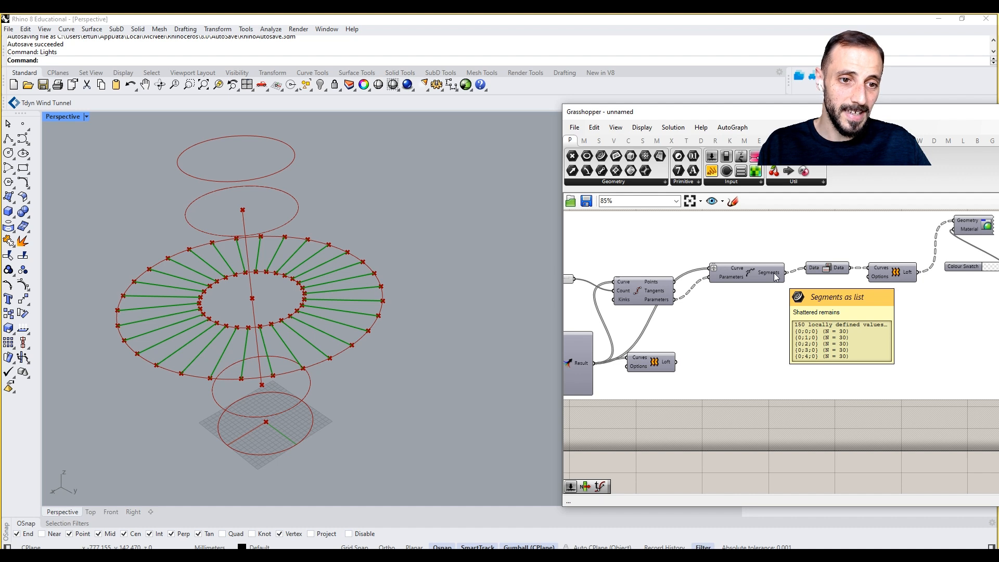
right_click_drag(591, 342, 755, 313)
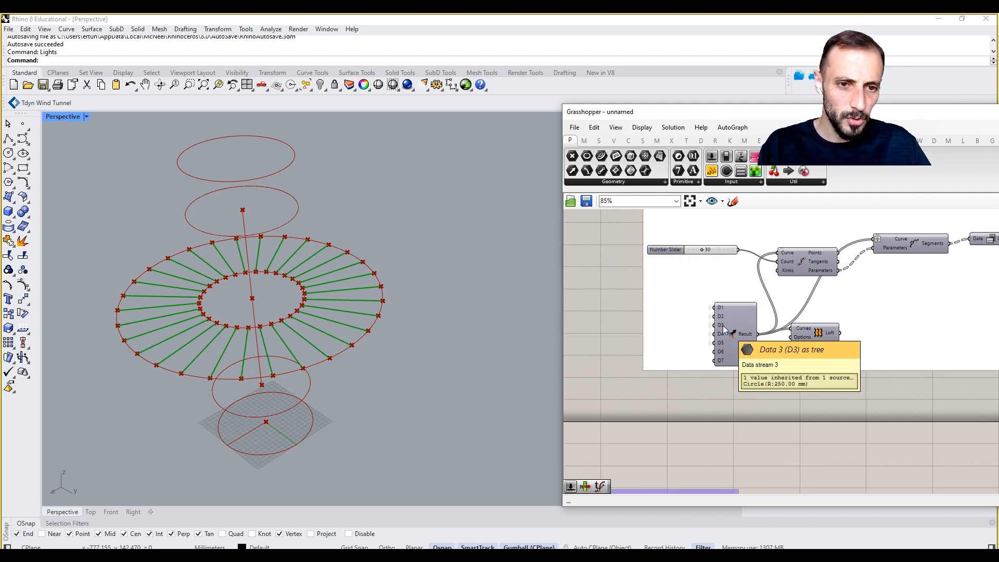
left_click_drag(813, 333, 832, 335)
right_click_drag(832, 335, 751, 302)
scroll(814, 338, "down", 2)
left_click_drag(846, 351, 764, 475)
left_click(772, 419)
right_click_drag(787, 324, 756, 356)
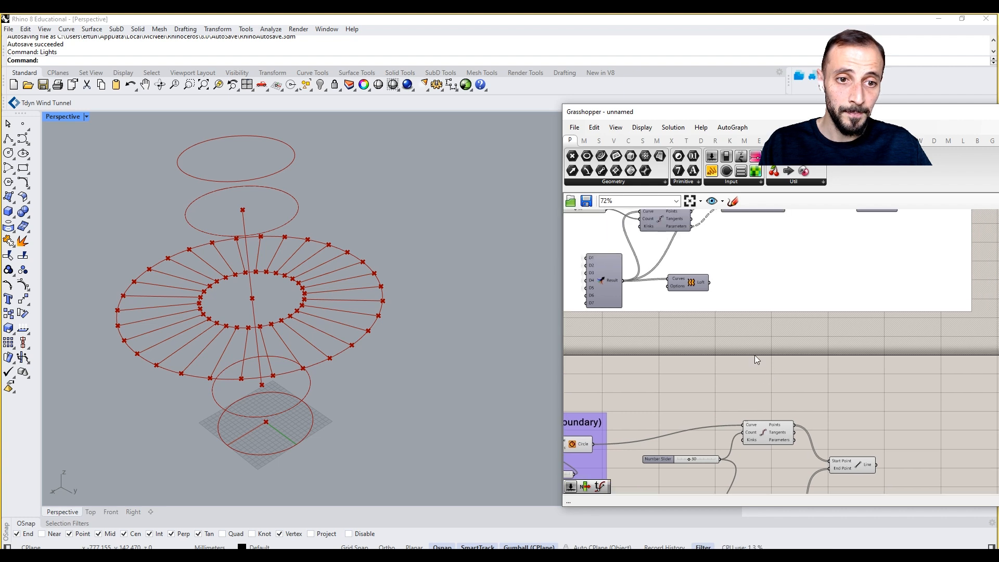
scroll(775, 355, "down", 2)
double_click(775, 359)
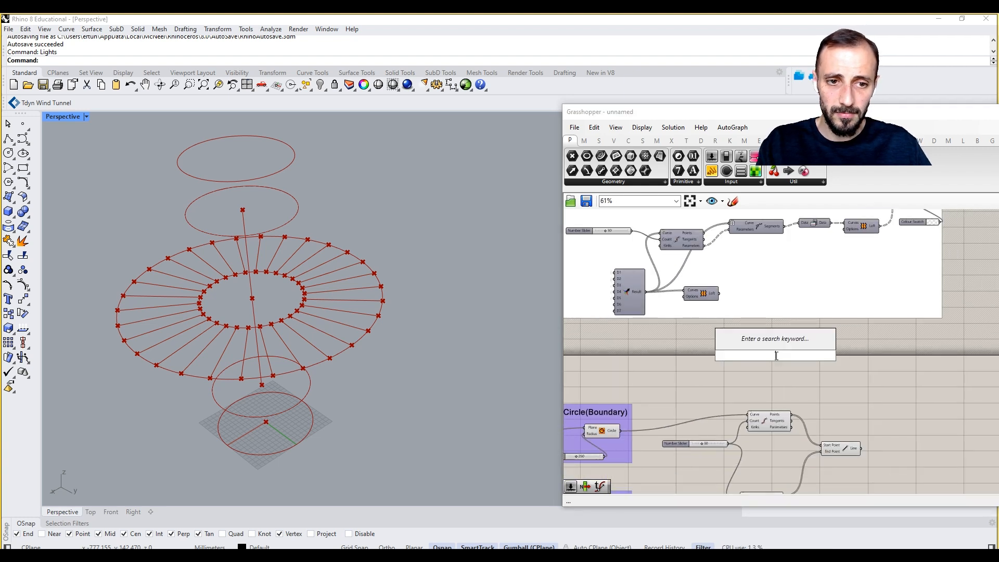
key("Escape")
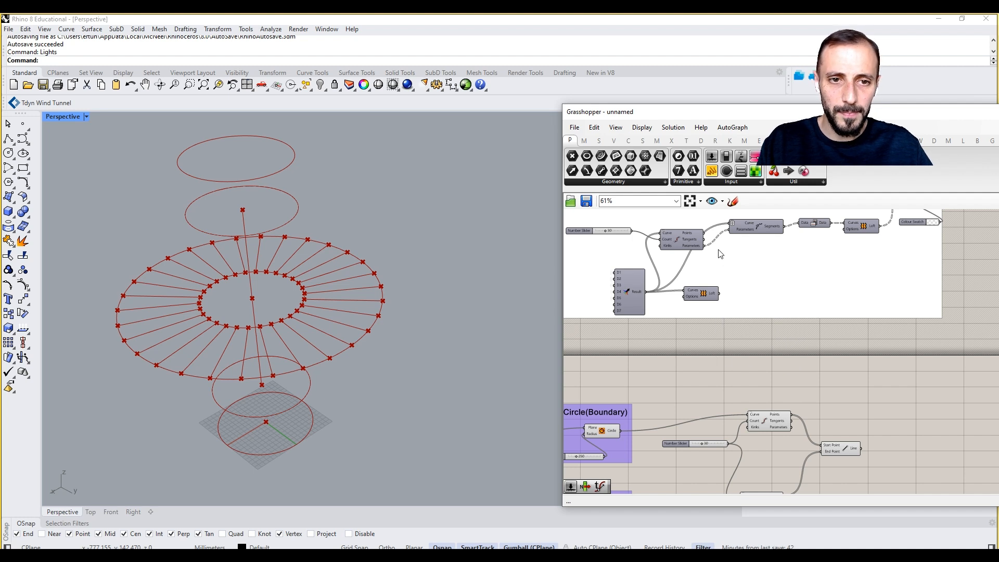
double_click(733, 360)
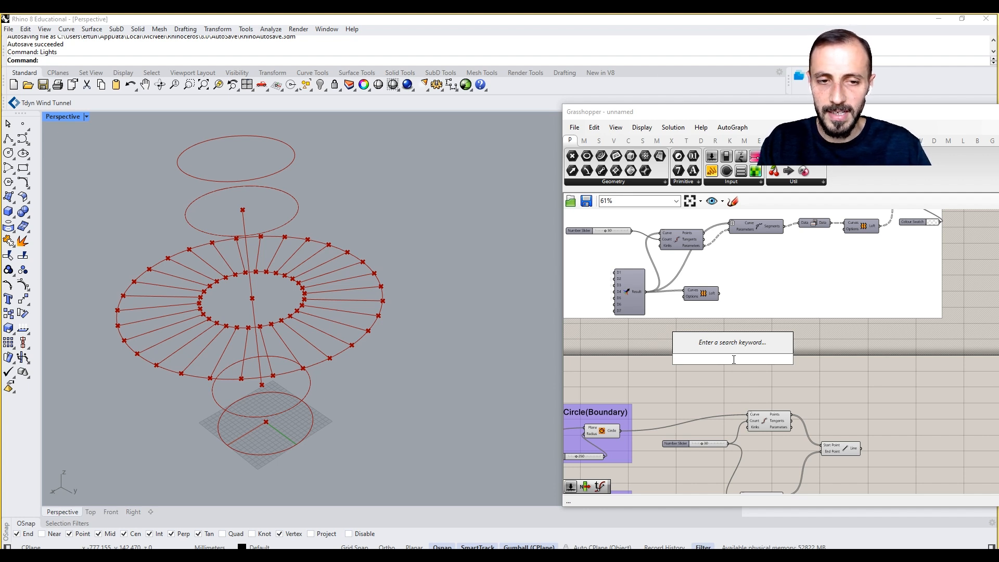
key("Escape")
right_click_drag(652, 308, 692, 332)
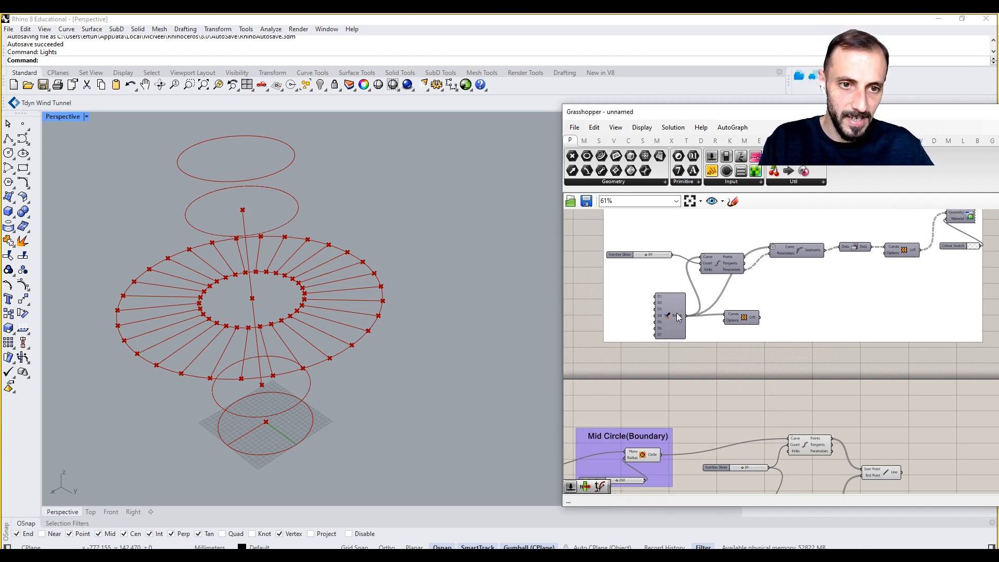
- Add a Divide Curve component above the Bottom Circle group and connect the bottom circle to its Curve input
right_click_drag(674, 313, 744, 308)
mouse_move(737, 316)
left_mouse_down()
mouse_move(800, 364)
mouse_move(869, 360)
mouse_move(571, 335)
mouse_move(753, 311)
left_mouse_up()
scroll(842, 363, "down", 3)
scroll(692, 318, "up", 5)
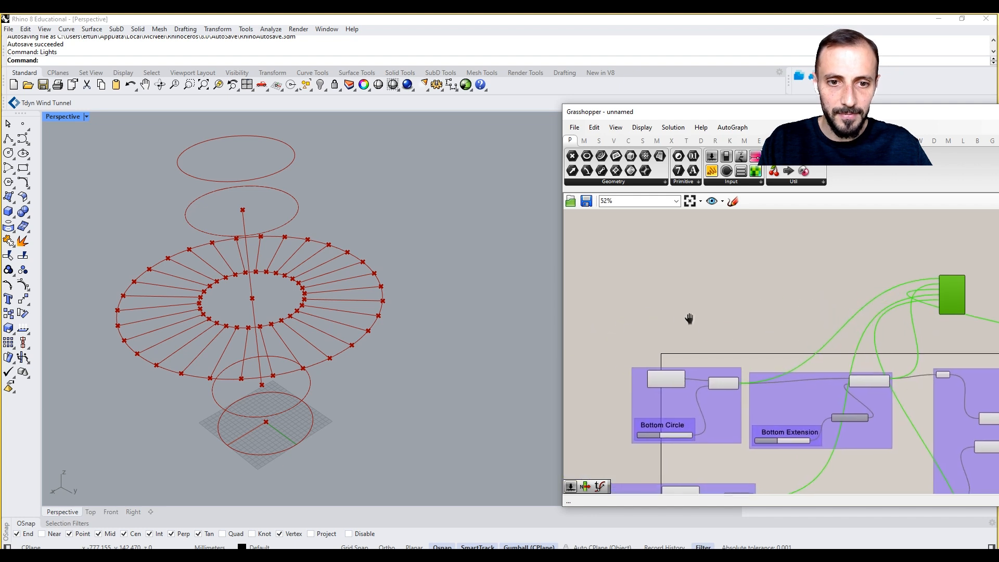
double_click(712, 329)
type("divide")
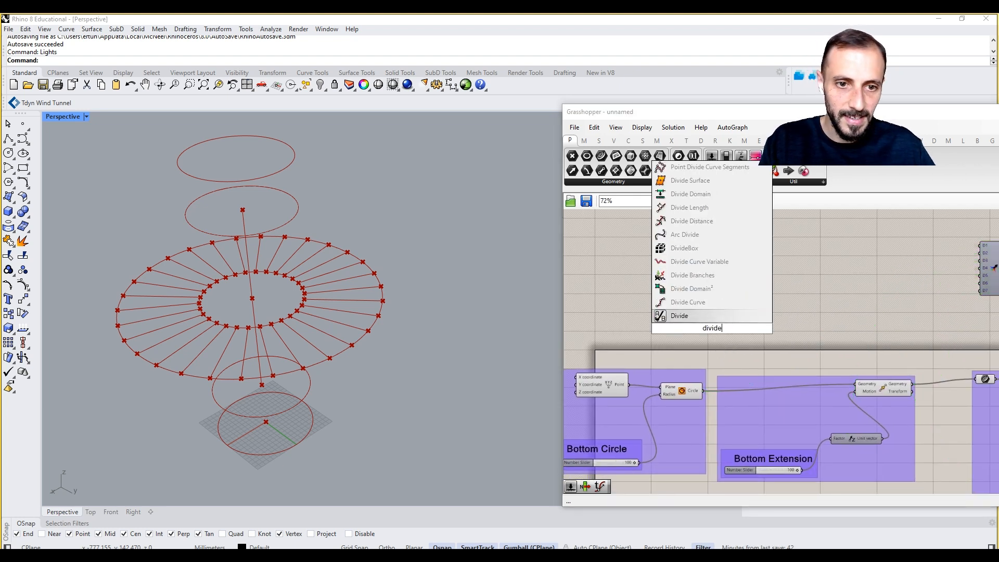
left_click(694, 306)
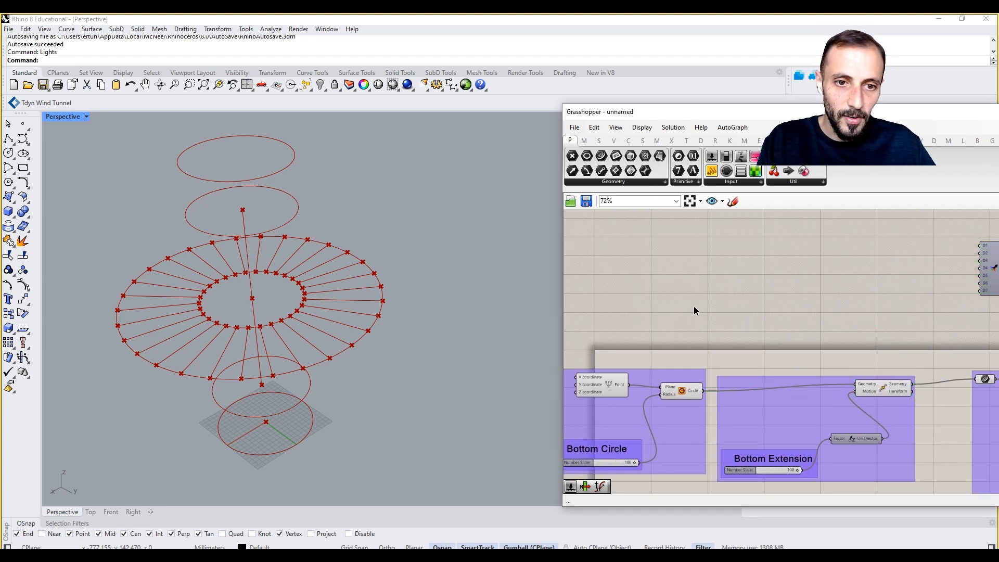
left_click_drag(701, 391, 773, 322)
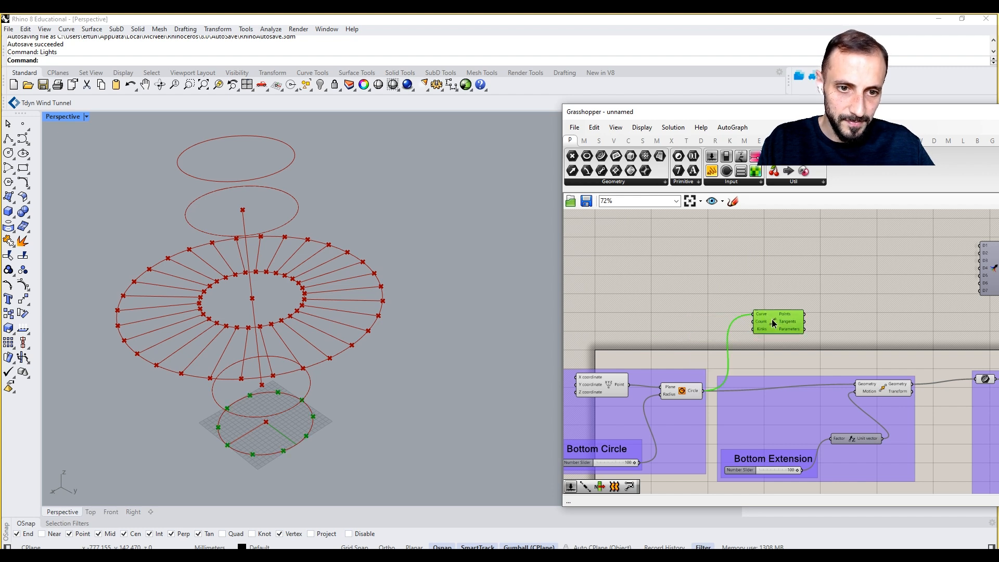
left_click_drag(853, 315, 762, 276)
right_click_drag(838, 346, 782, 348)
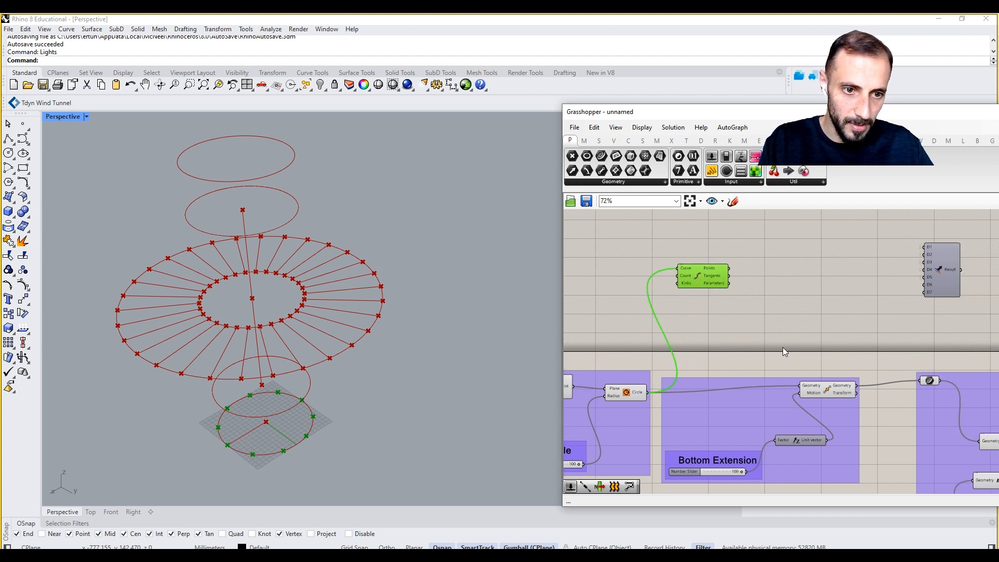
- Duplicate the Divide Curve component and feed the copy's Curve input with the Bottom Extension's moved circle
left_click_drag(716, 279, 851, 307, "alt")
left_click_drag(857, 386, 812, 295)
left_click_drag(826, 303, 854, 294)
left_click_drag(712, 276, 679, 281)
left_click_drag(869, 296, 826, 288)
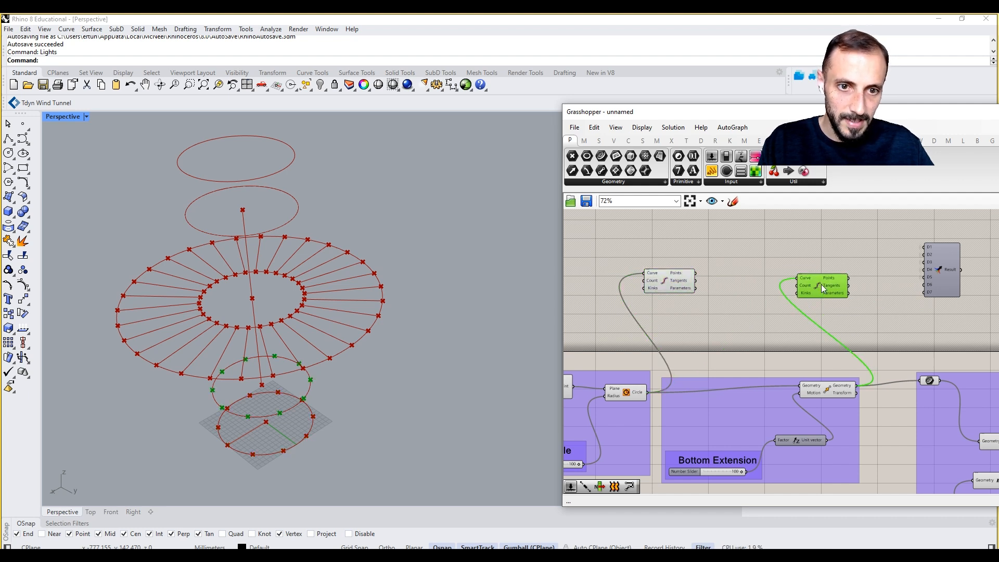
- Add a number slider of 30, connect it to the bottom circle's Divide Curve Count, and delete the extra slider copy
double_click(704, 320)
type("30")
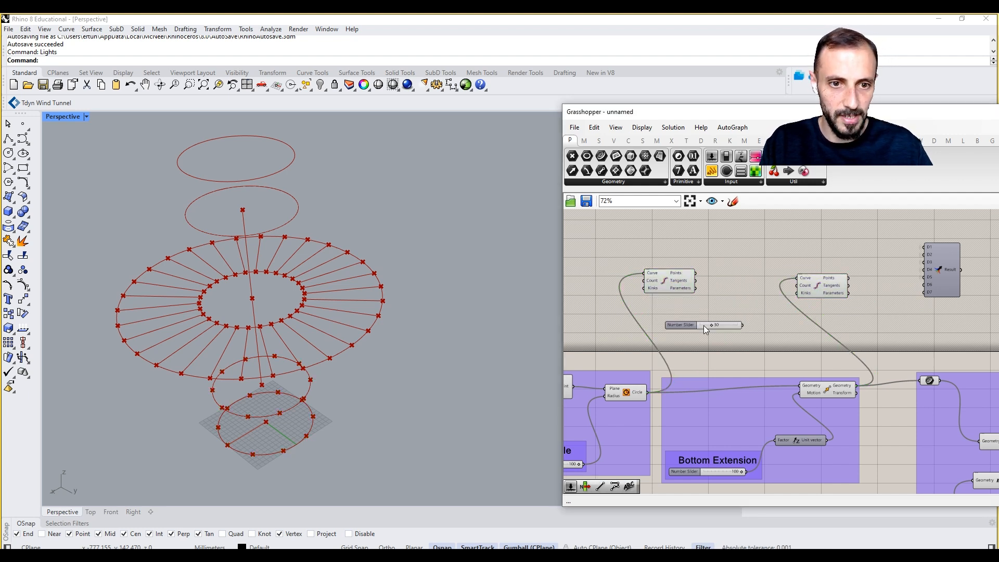
key("Return")
left_click_drag(703, 325, 646, 280)
left_click_drag(590, 313, 738, 318, "alt")
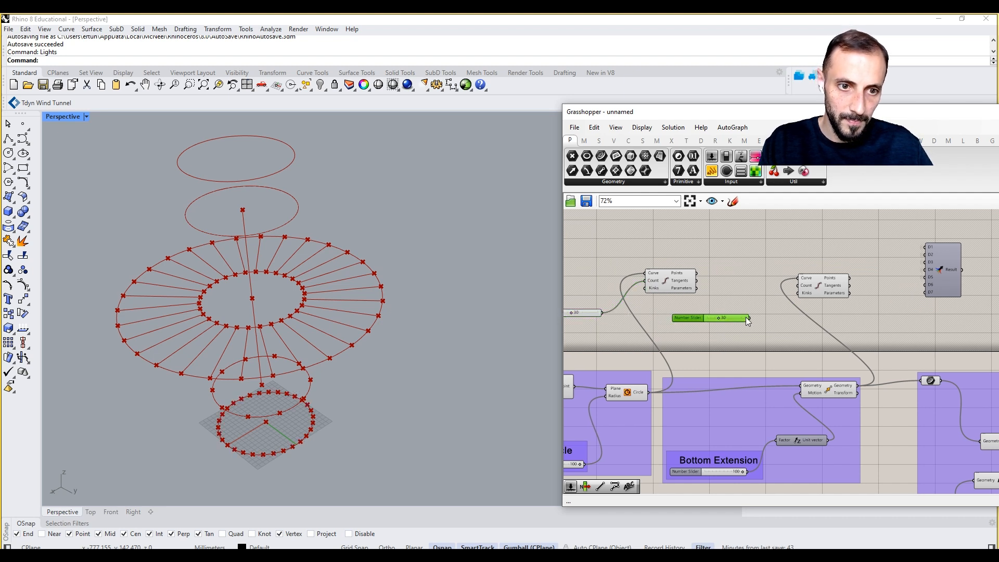
key("Delete")
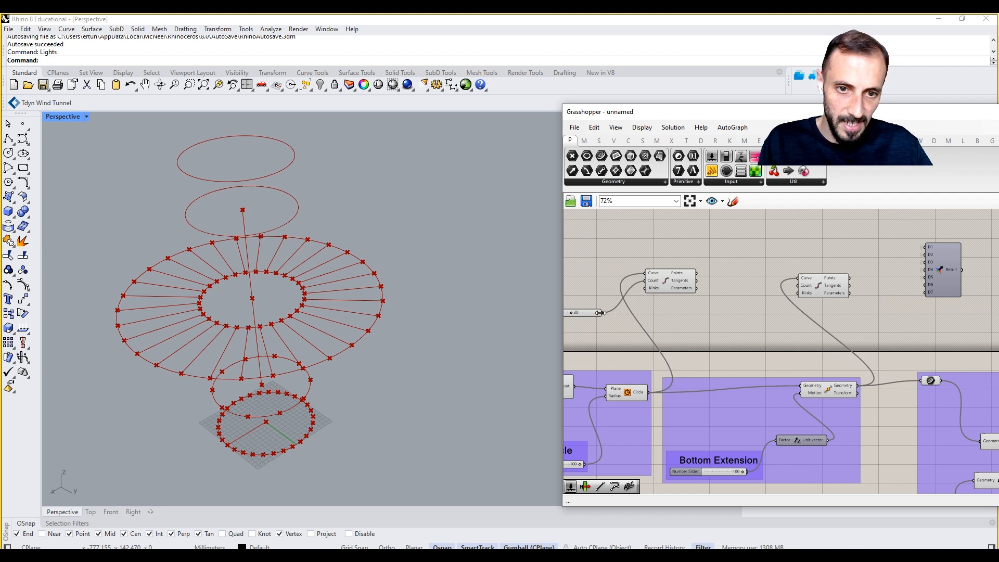
- Hide the wires into both Divide Curve Count inputs and connect the 30 slider to the bottom extension's Count as well
right_click(654, 285)
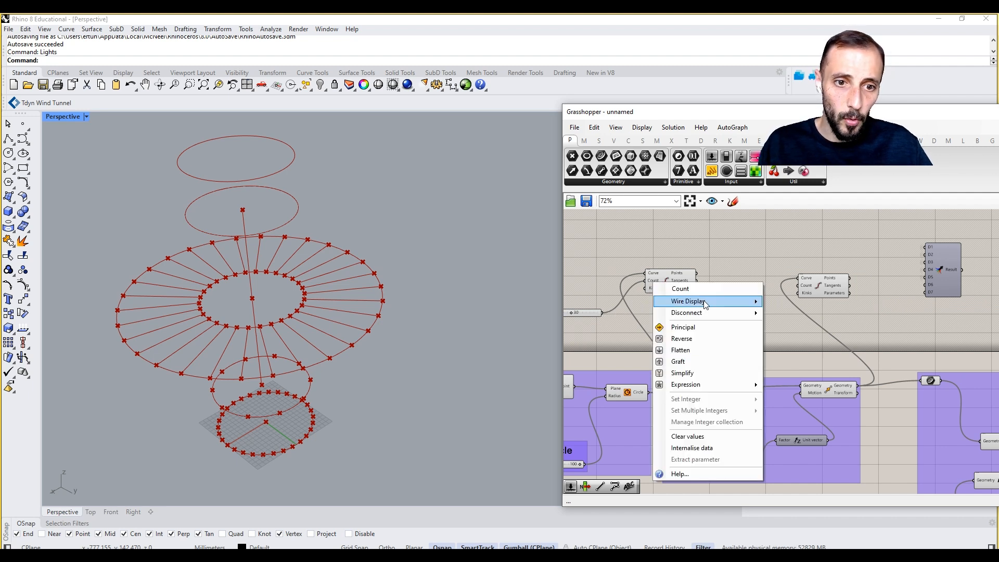
mouse_move(707, 302)
left_click(812, 314)
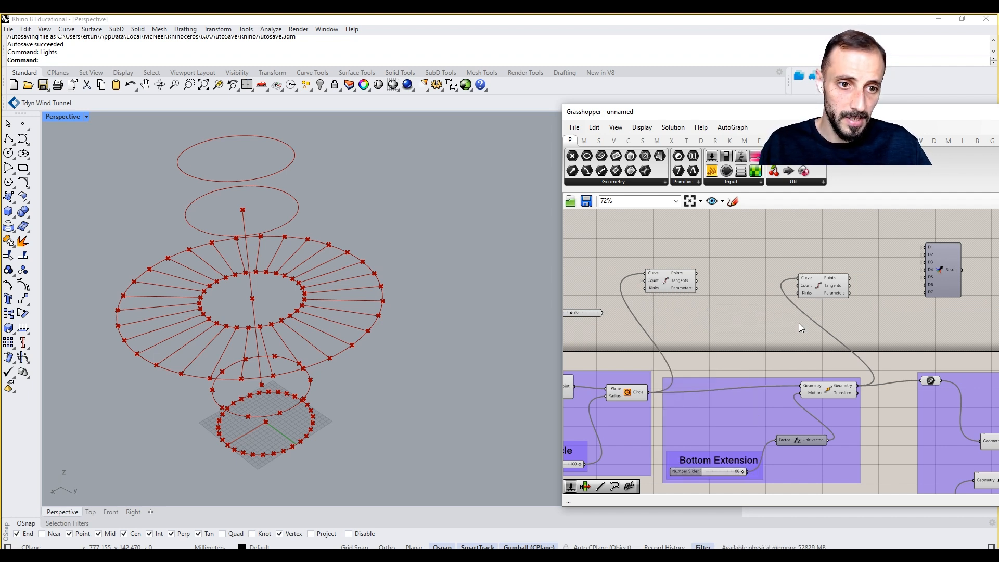
right_click(809, 288)
mouse_move(853, 303)
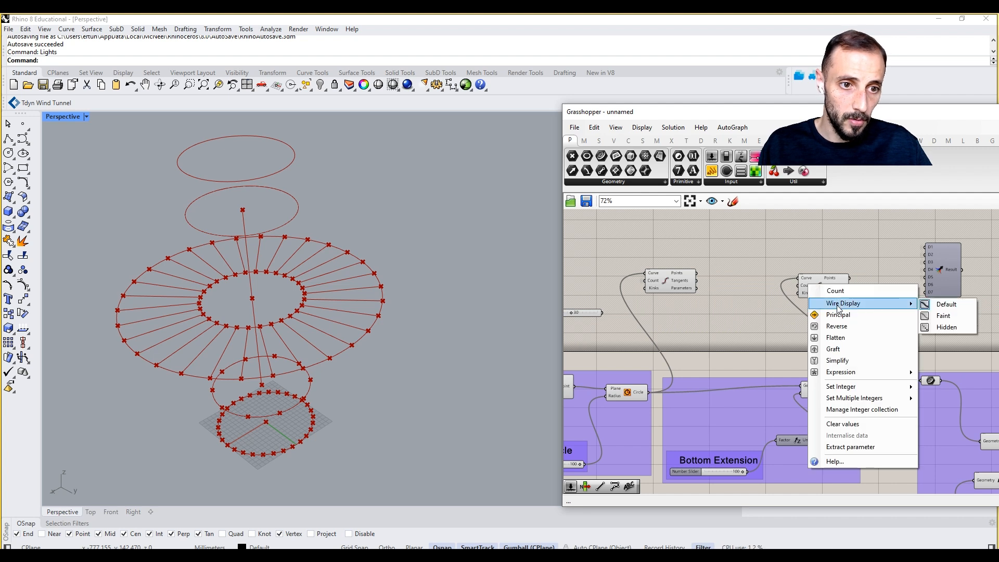
left_click(946, 317)
left_click_drag(607, 312, 650, 284)
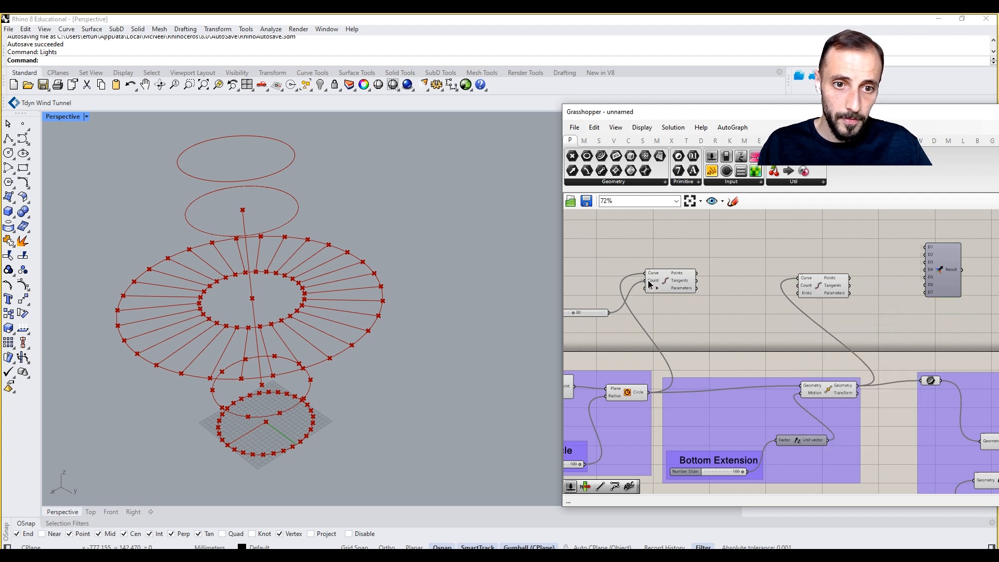
left_click_drag(610, 312, 807, 290)
scroll(808, 289, "down", 5)
left_click_drag(839, 247, 651, 303)
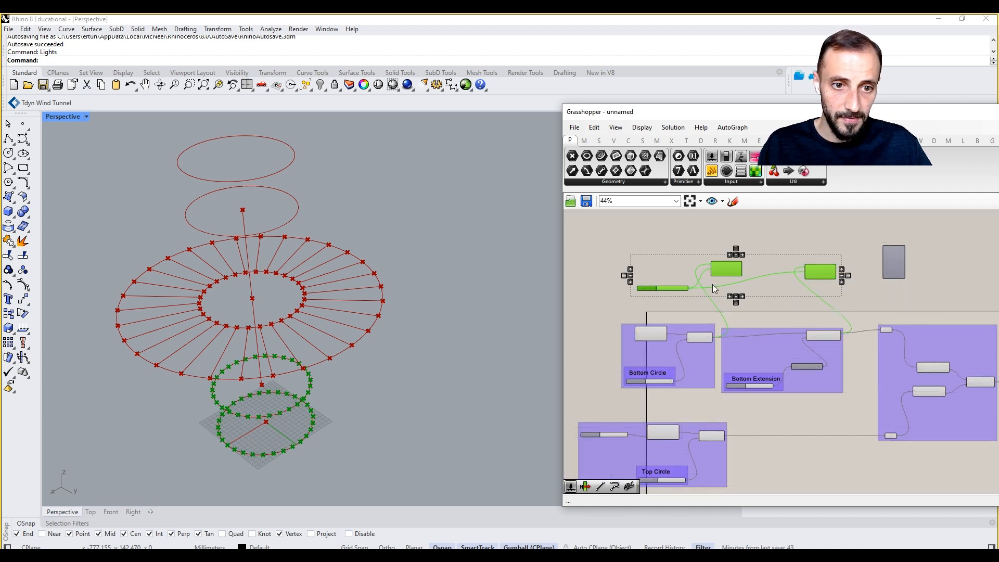
left_click_drag(753, 220, 734, 340)
scroll(734, 339, "up", 3)
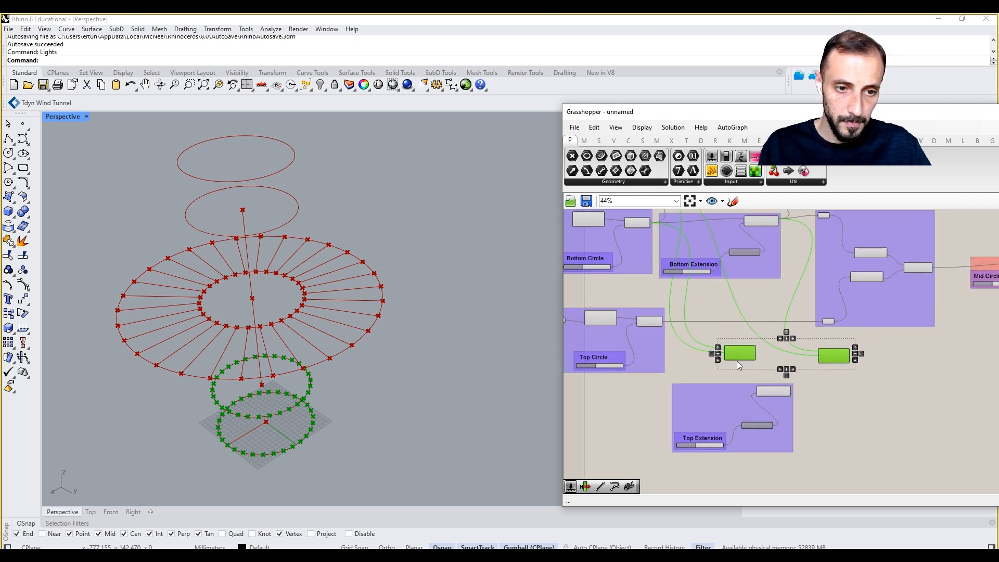
left_click(737, 363)
- Add a Shatter component and connect the bottom circle to its Curve and the division Parameters to its Parameters input
scroll(729, 297, "up", 4)
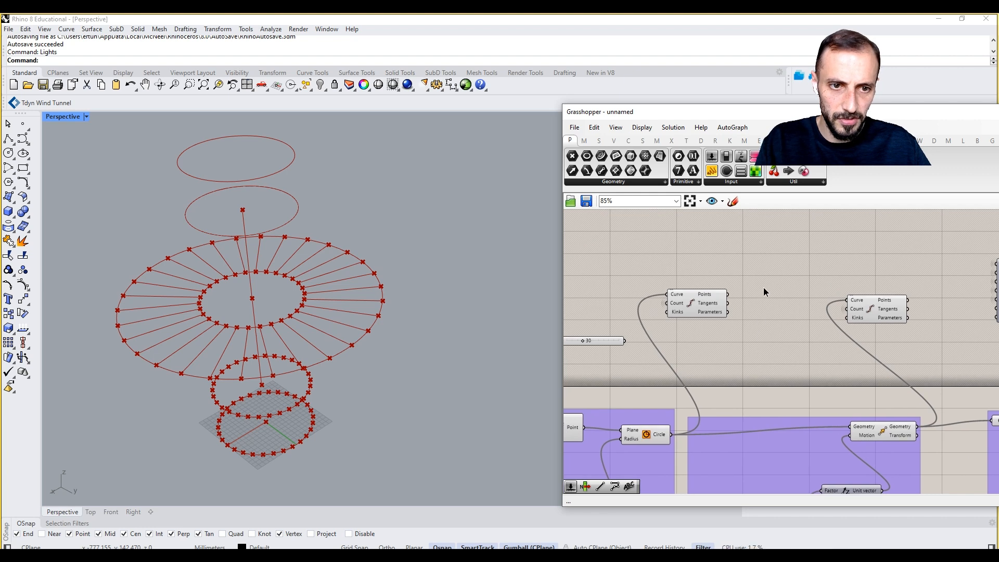
double_click(763, 289)
type("shatt")
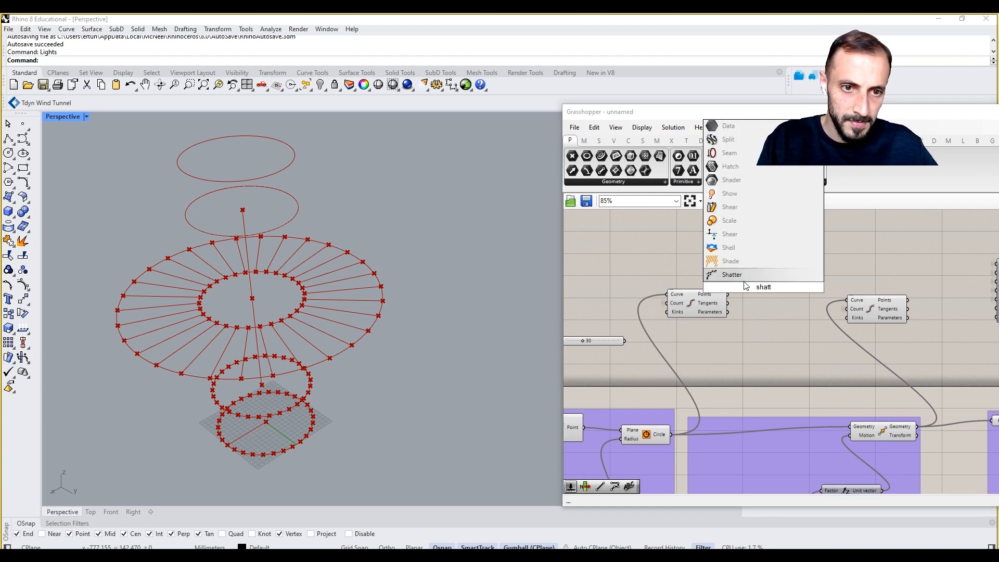
key("Return")
left_click_drag(727, 301, 704, 294)
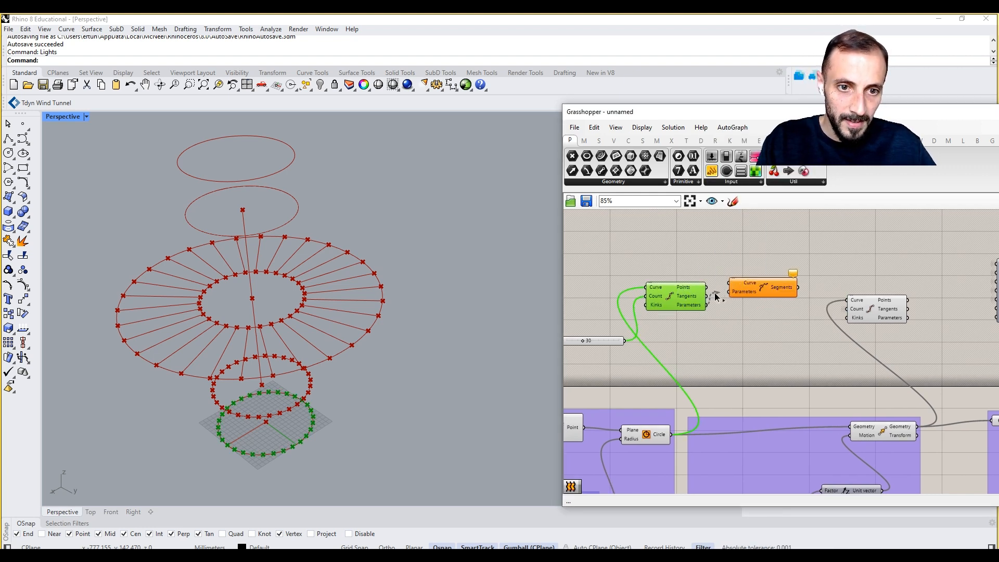
left_click_drag(670, 434, 733, 287)
right_click_drag(803, 335, 778, 332)
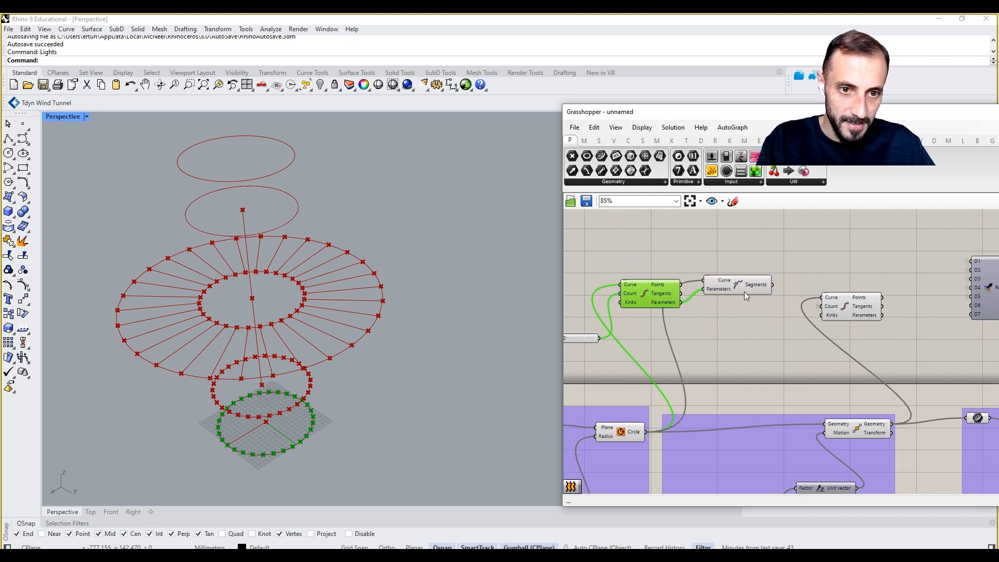
- Duplicate Shatter for the bottom extension, connecting its Divide Curve Parameters and the moved circle to the copy
left_click_drag(740, 290, 929, 286, "alt")
right_click_drag(897, 299, 833, 303)
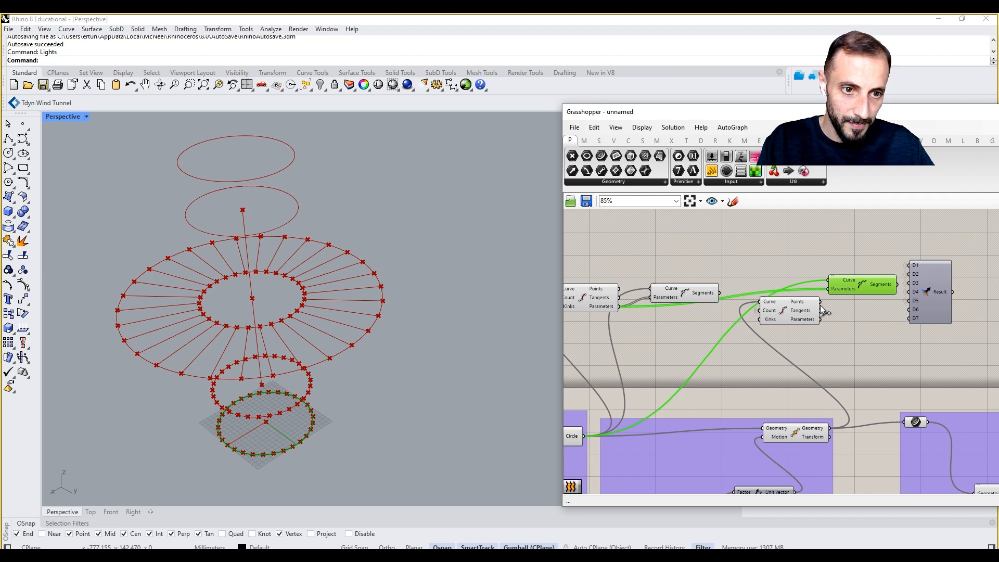
left_click_drag(828, 300, 829, 303)
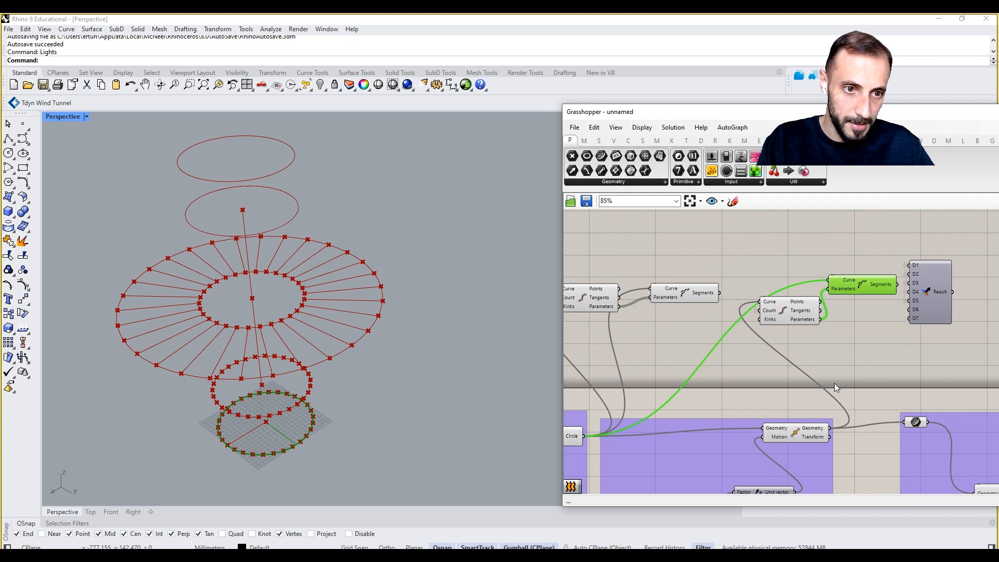
left_click_drag(830, 427, 857, 309)
left_click(852, 338)
left_click(705, 298)
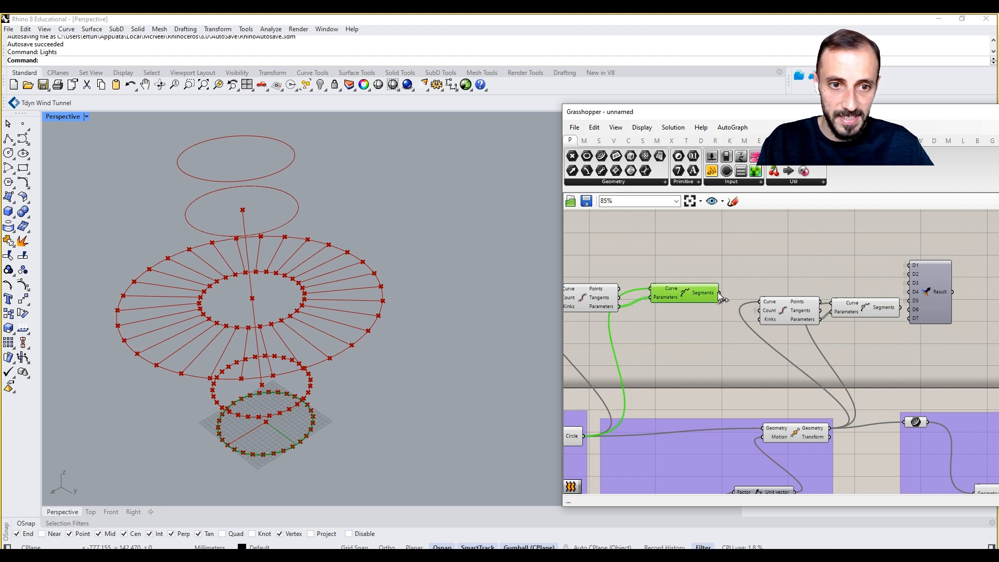
- Connect the Segments of the bottom circle and bottom extension Shatter components to Merge inputs D1 and D2
left_click_drag(720, 294, 912, 268)
right_click_drag(920, 289, 822, 293)
left_click_drag(822, 293, 895, 282)
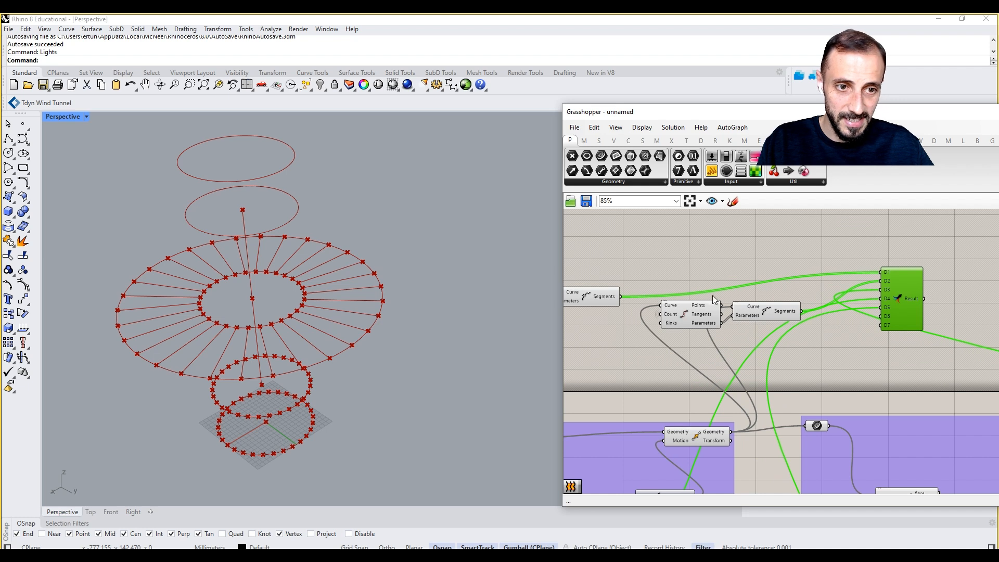
- Graft the D1 and D2 inputs of the Merge component
right_click(605, 302)
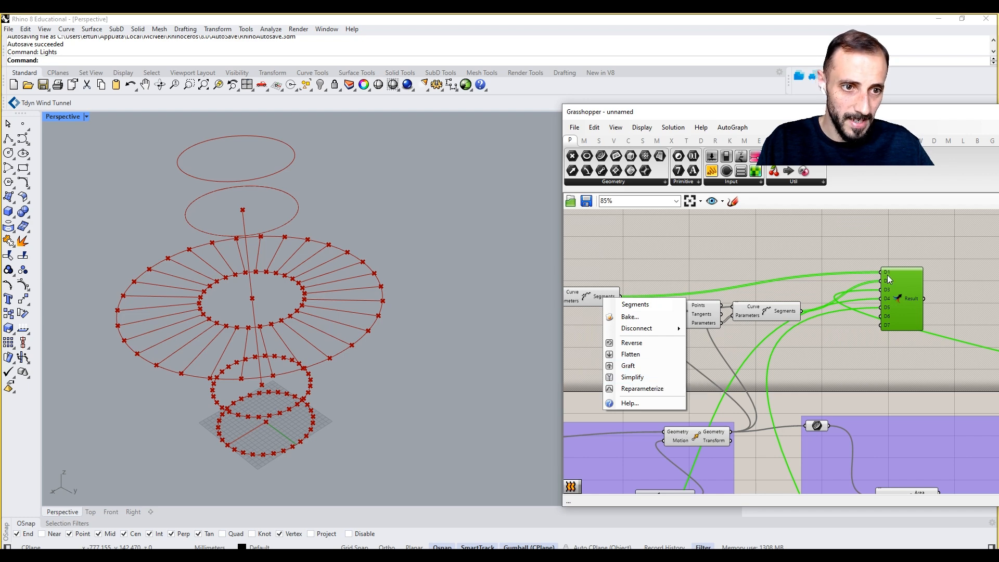
right_click(887, 275)
left_click(881, 359)
scroll(890, 288, "up", 2)
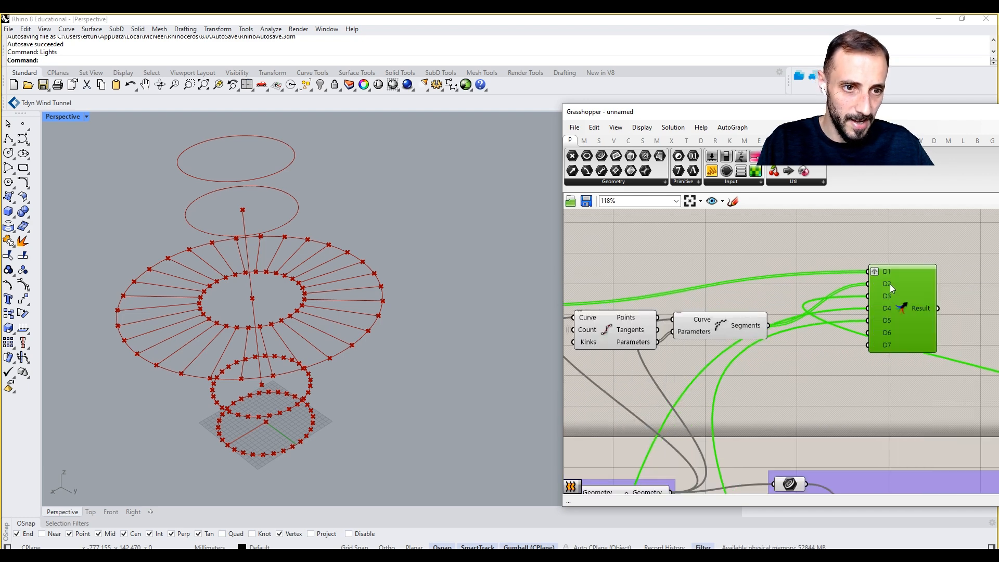
right_click(890, 287)
left_click(912, 373)
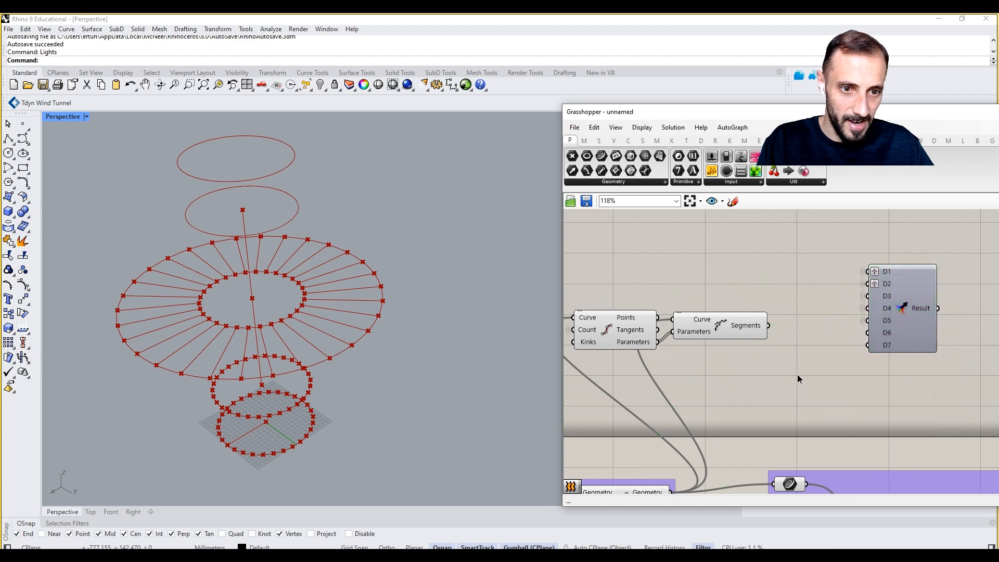
- Duplicate both Divide Curve and Shatter pairs and place the copies below the Top Extension group
scroll(797, 373, "down", 6)
left_click_drag(822, 279, 735, 313)
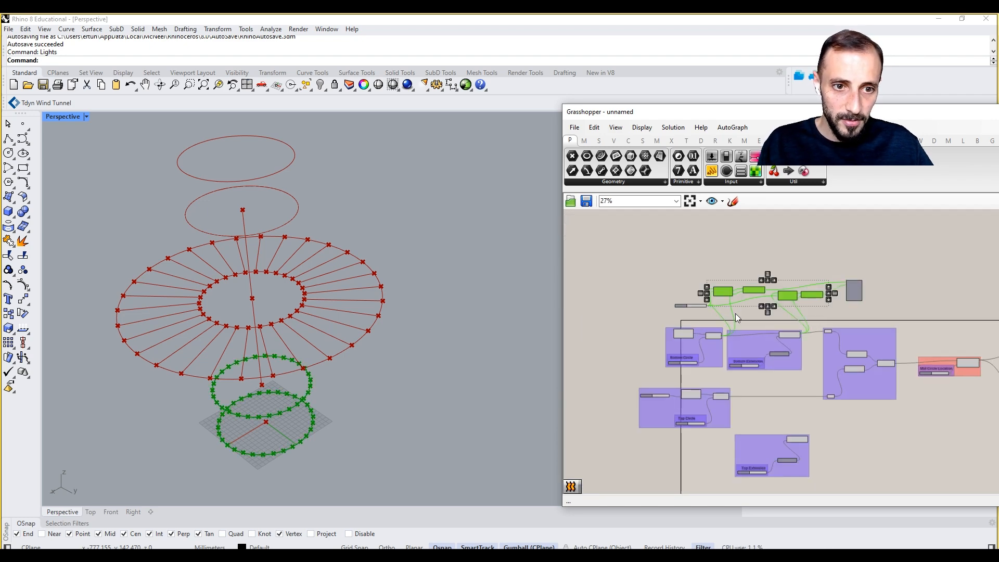
right_click_drag(735, 312, 741, 265)
left_click_drag(715, 232, 746, 421, "alt")
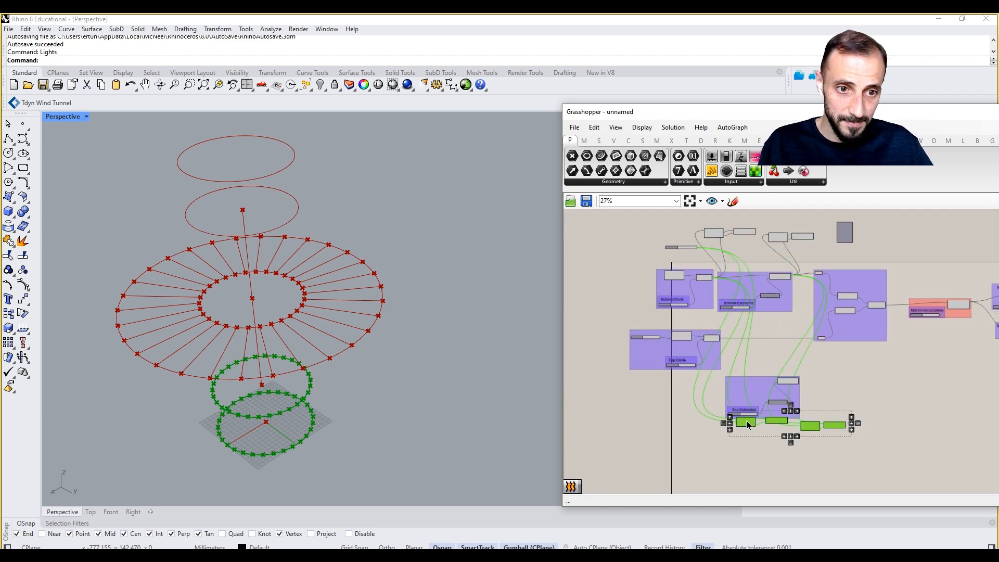
- Connect the top circle to the Curve input of the first copied Divide Curve component
scroll(706, 403, "up", 3)
left_click(721, 275)
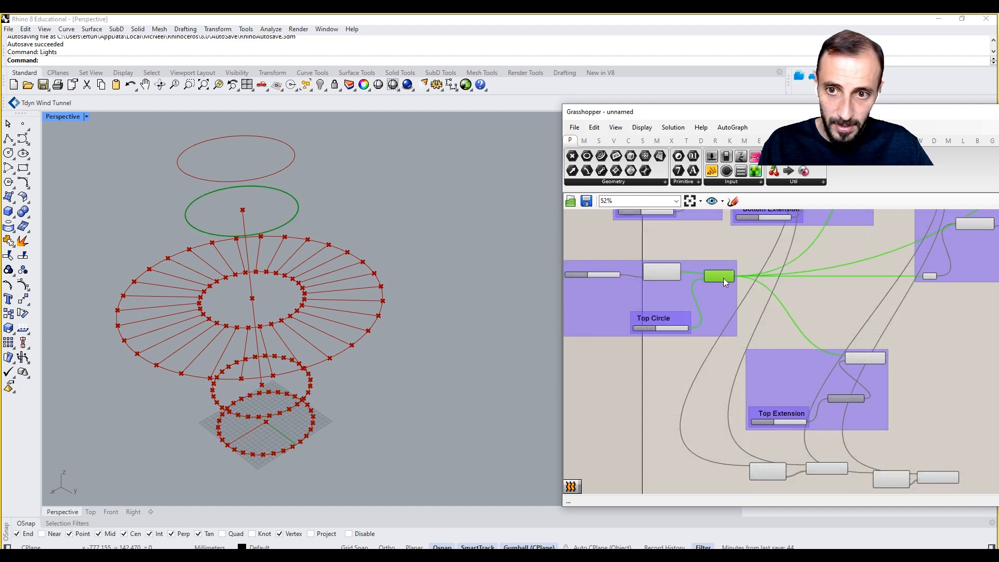
right_click_drag(736, 285, 729, 263)
scroll(729, 263, "up", 2)
scroll(754, 268, "down", 5)
left_click_drag(725, 254, 729, 357)
scroll(770, 365, "up", 5)
right_click_drag(769, 349, 753, 422)
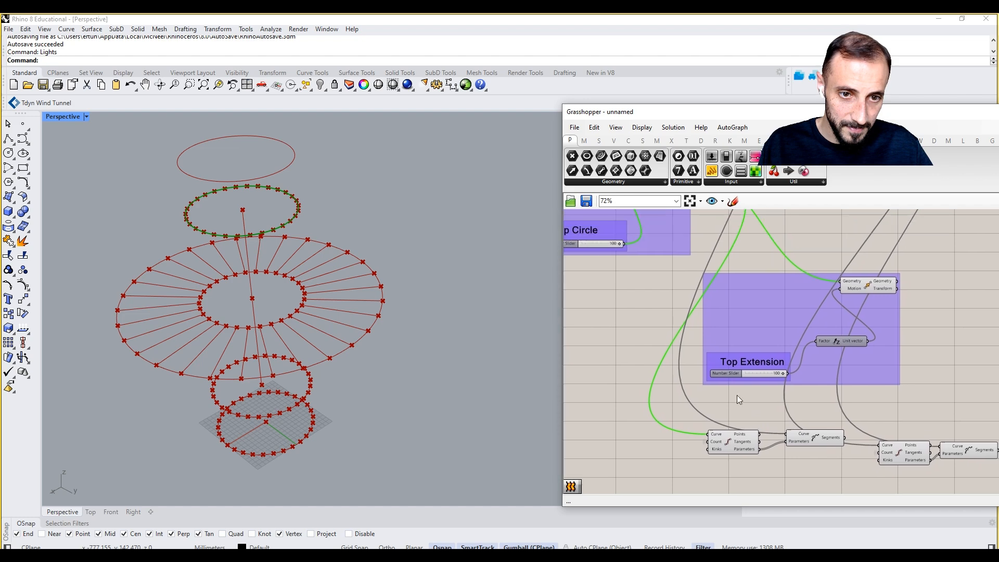
- Connect the top circle to the first copied Shatter's Curve input and move that pair away from the second pair
right_click_drag(670, 241, 682, 312)
scroll(711, 268, "down", 4)
scroll(769, 401, "up", 3)
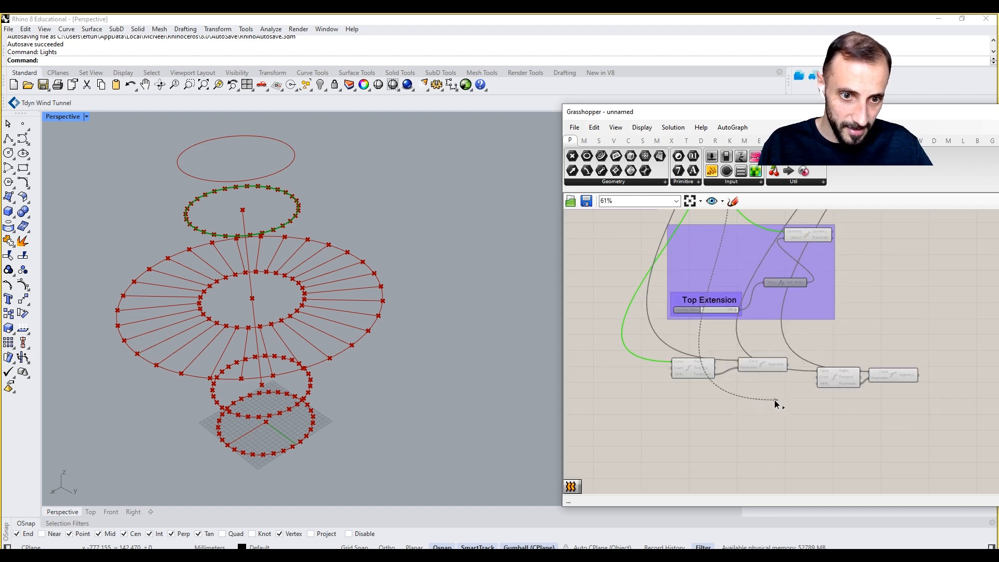
left_click_drag(738, 361, 613, 394)
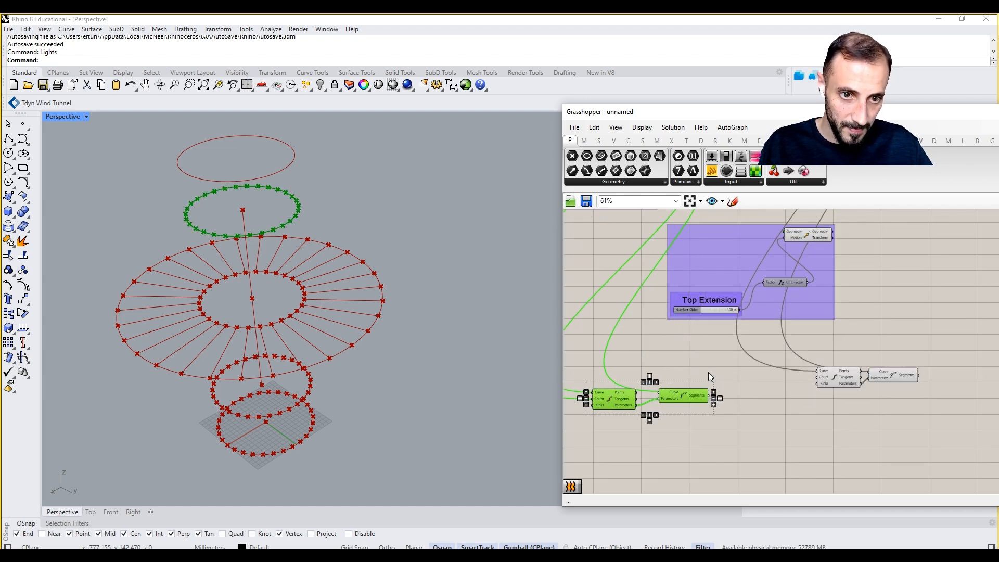
left_click(710, 370)
- Connect the Top Extension's moved circle to the Curve inputs of the second copied Divide Curve and Shatter components
right_click_drag(718, 362, 731, 399)
left_click_drag(845, 270, 832, 407)
left_click_drag(845, 269, 884, 409)
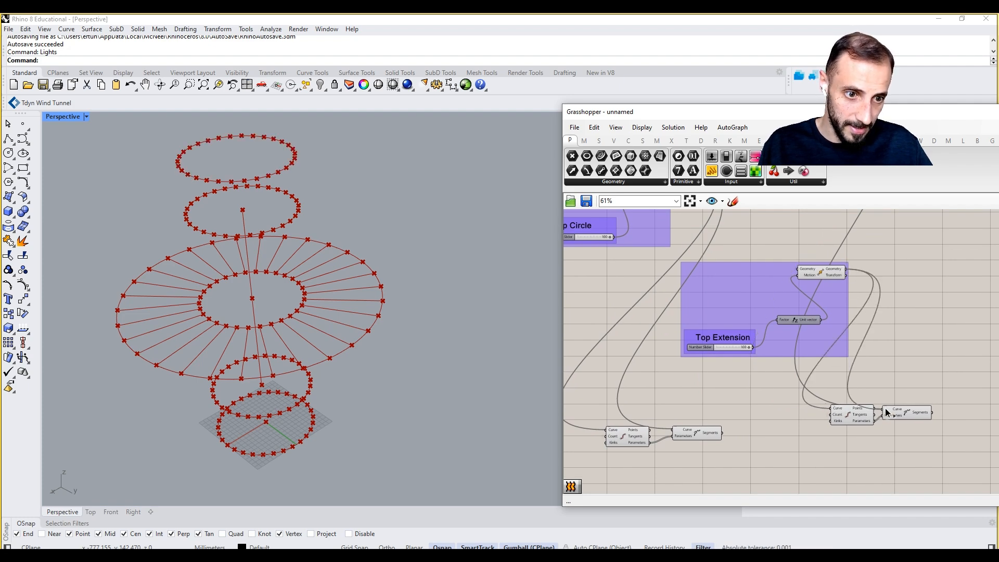
left_click(850, 414)
- Move the Merge component down beside the copied Shatter components below the Top Extension group
right_click_drag(857, 391, 788, 449)
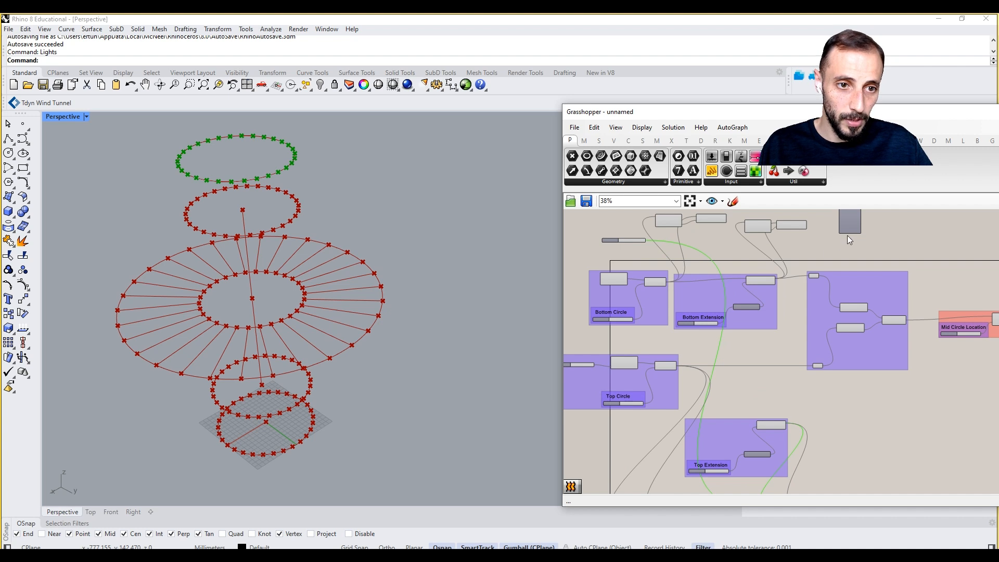
right_click_drag(863, 476, 840, 366)
scroll(840, 366, "up", 3)
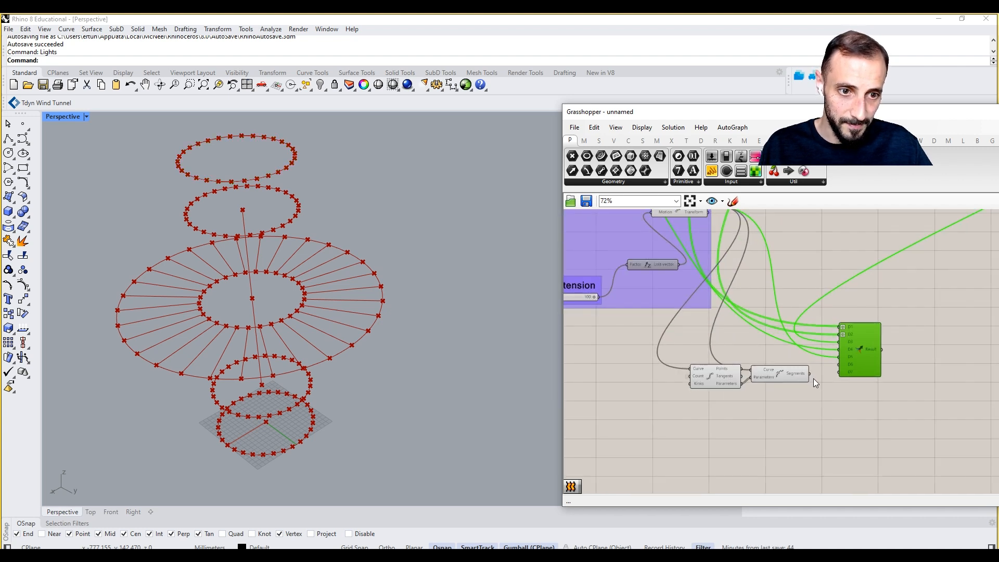
- Connect the Top Extension Shatter's Segments output to the Merge component's D5 input and graft inputs D4 and D5
left_click(791, 374)
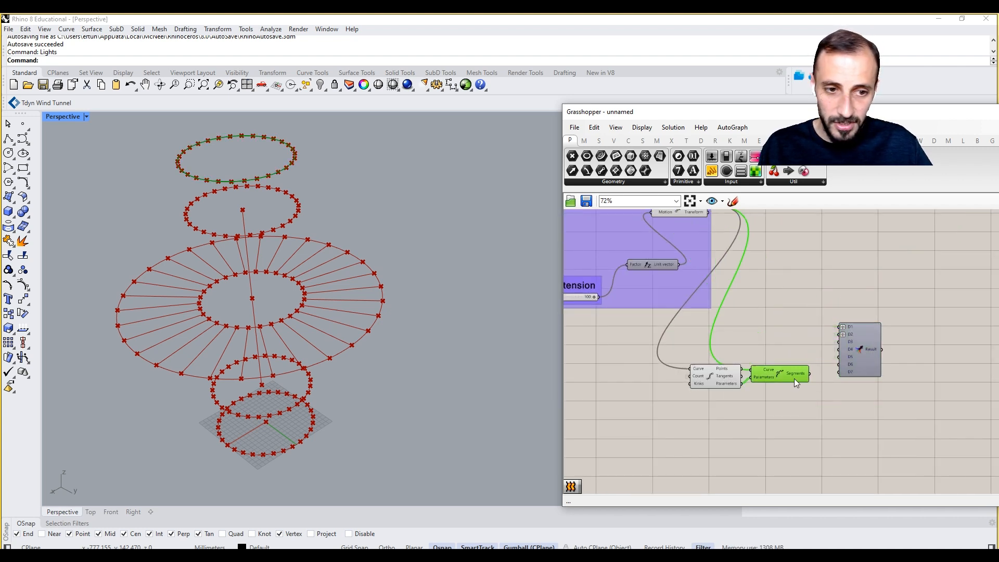
right_click_drag(715, 384, 811, 377)
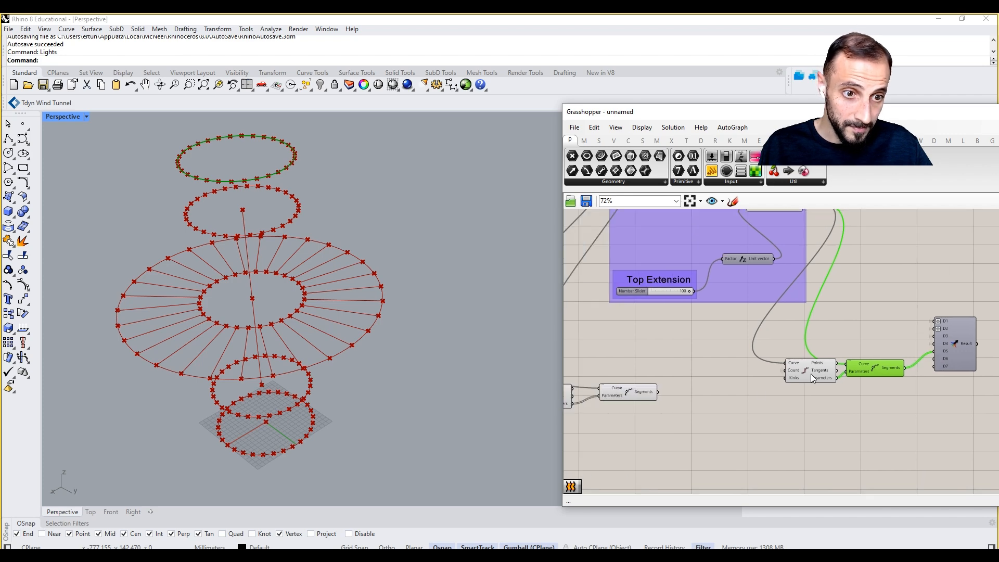
scroll(935, 344, "up", 4)
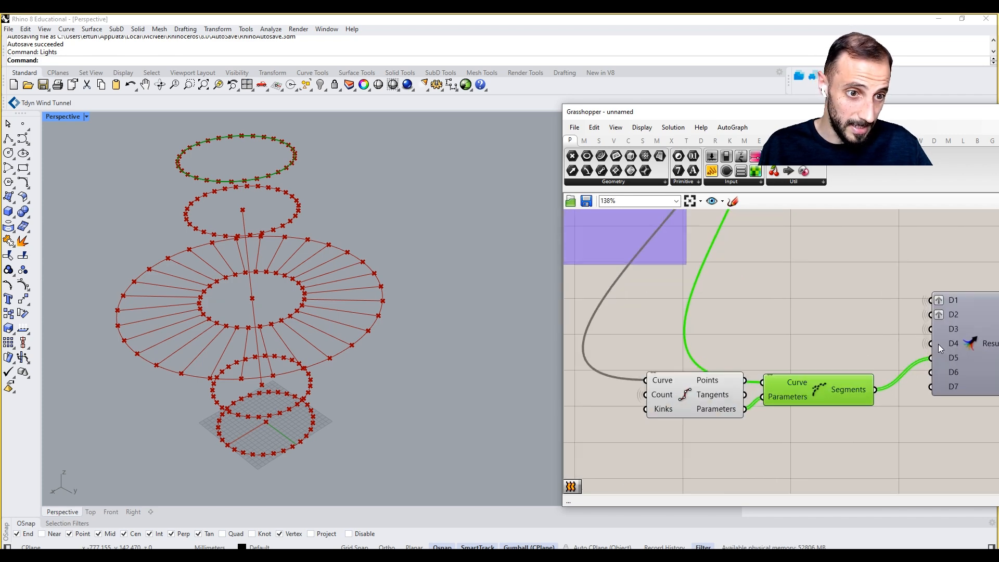
right_click(935, 344)
left_click(944, 435)
right_click(955, 362)
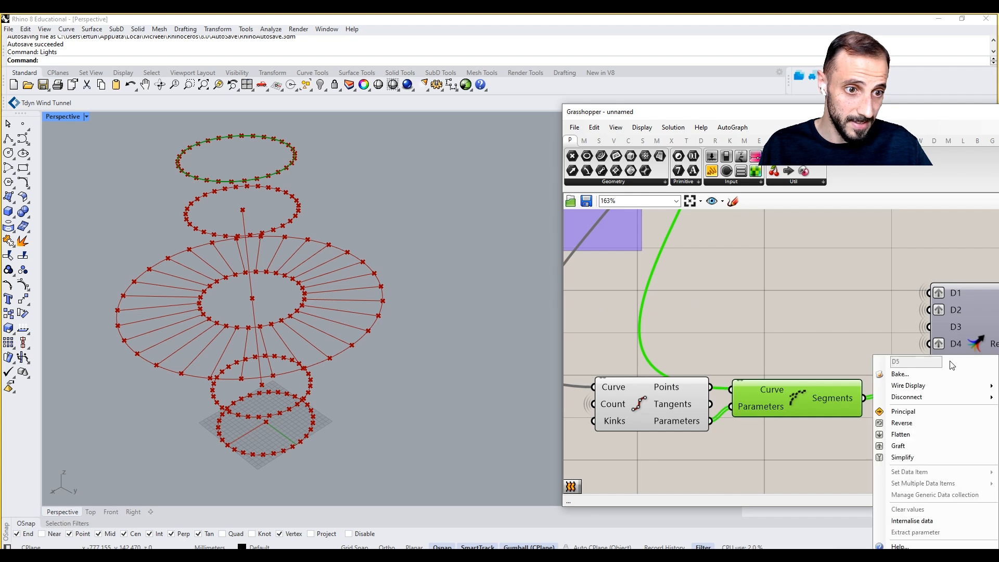
left_click(932, 444)
- Graft the Merge component's D3 input
right_click_drag(902, 415, 806, 419)
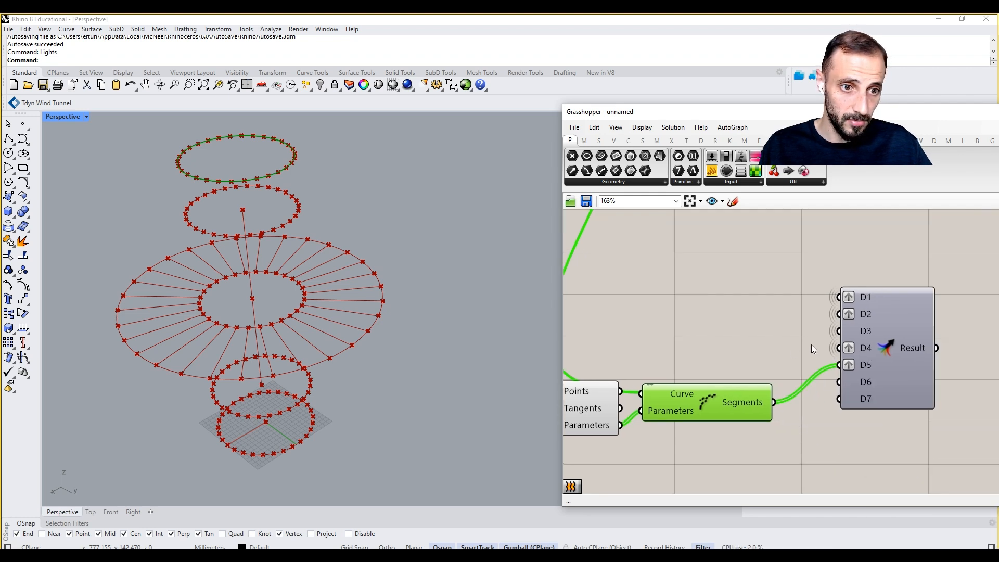
right_click(853, 330)
left_click(869, 413)
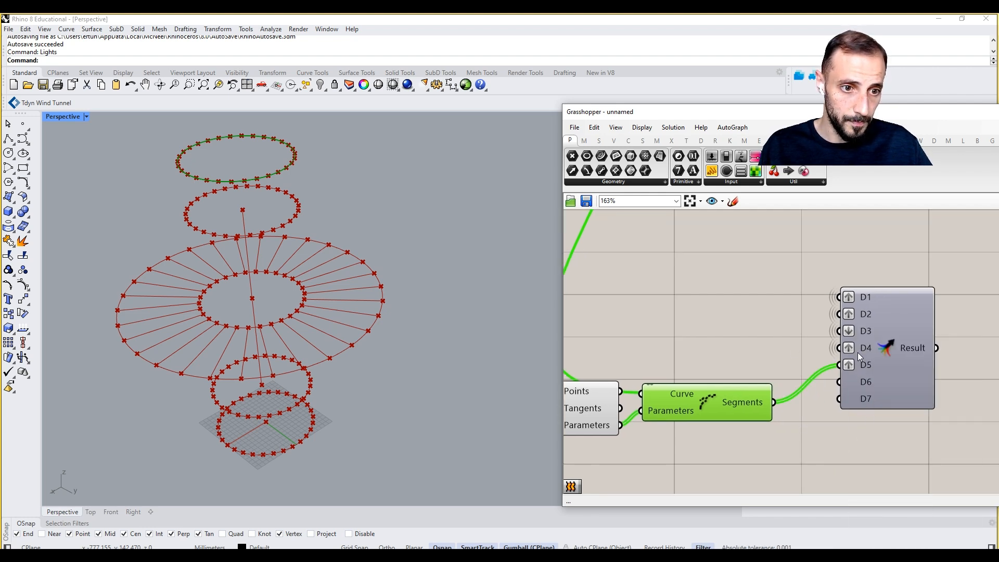
right_click(859, 332)
left_click(874, 420)
- Shift the Top Extension group over its Divide Curve and Shatter pair and group that pair
scroll(907, 345, "down", 8)
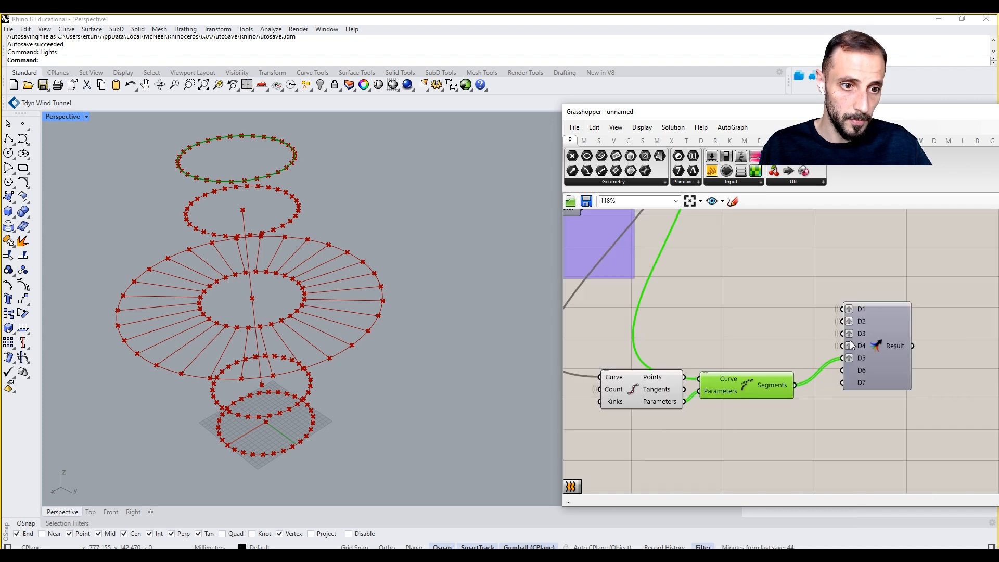
scroll(866, 345, "down", 1)
left_click_drag(796, 334, 720, 365)
left_click_drag(802, 281, 836, 270)
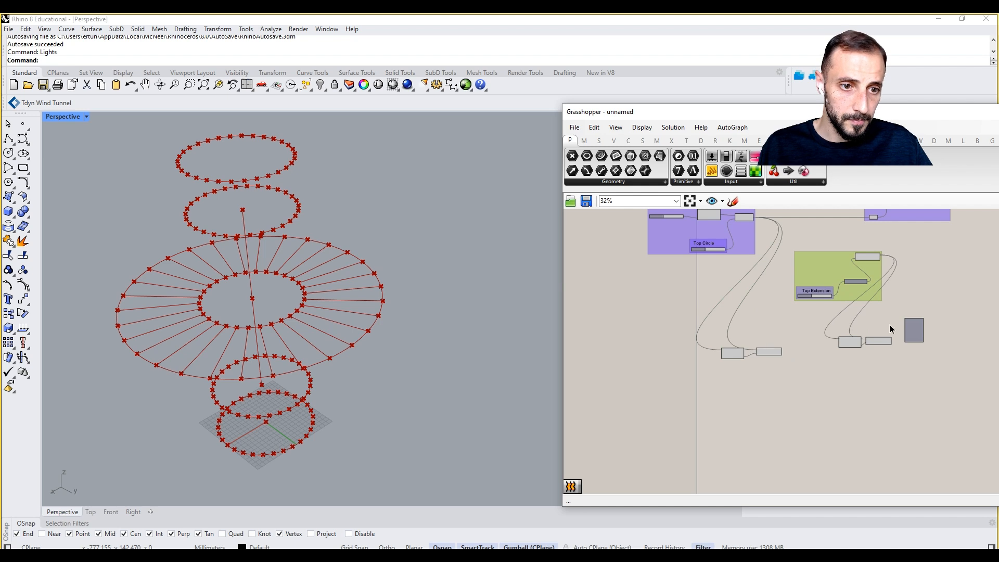
left_click_drag(889, 324, 752, 362)
key("ctrl+g")
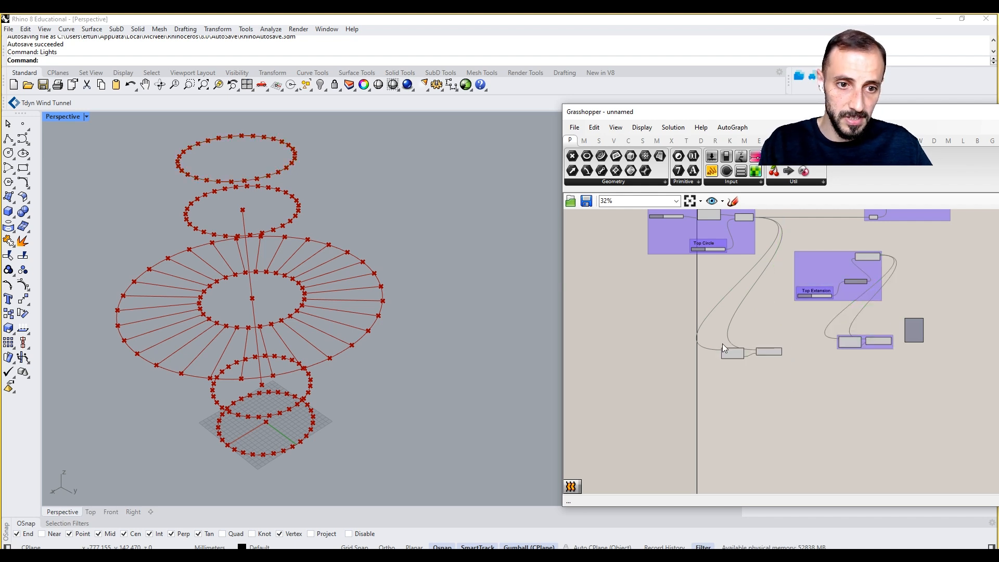
- Group the Divide Curve and Shatter pairs of the top circle, the bottom circle with its count slider, and the bottom extension separately
left_click_drag(777, 329, 696, 398)
right_click_drag(780, 327, 748, 404)
right_click_drag(730, 240, 745, 335)
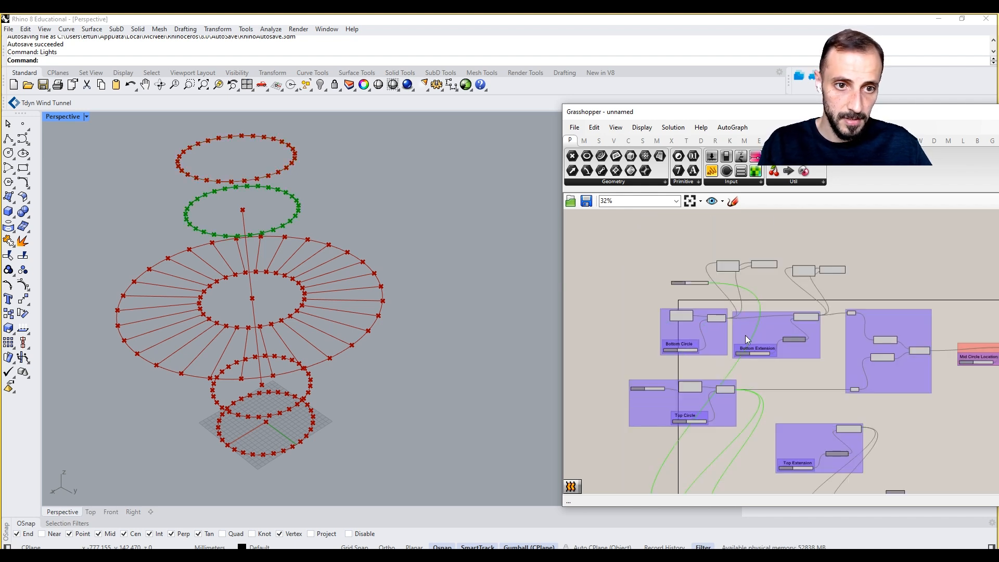
scroll(753, 284, "up", 2)
left_click_drag(792, 240, 657, 295)
key("ctrl+g")
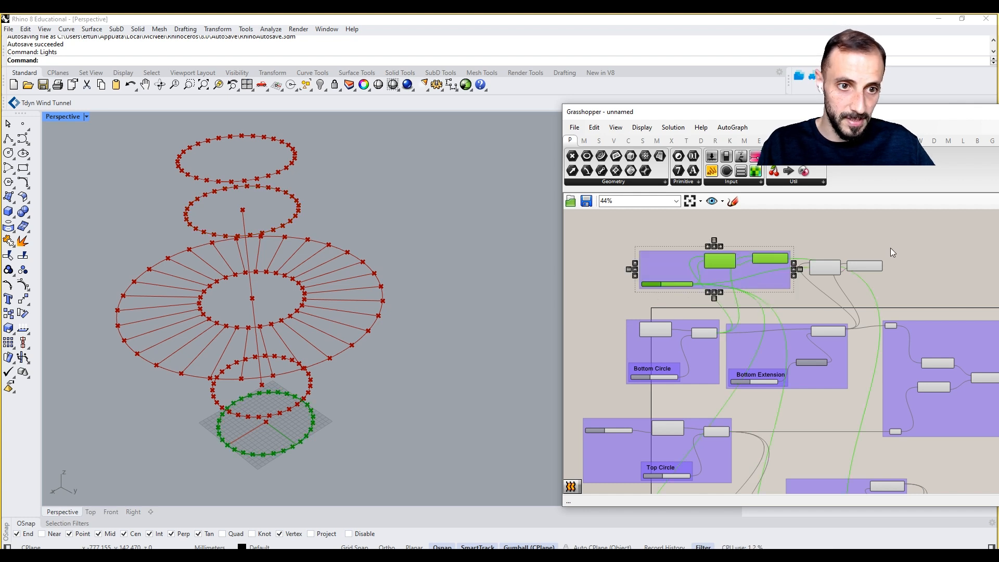
left_click_drag(889, 248, 803, 299)
- Connect the bottom circle's count slider to both mid-circle Divide Curve Count inputs and delete the slider that previously fed them
left_click(675, 284)
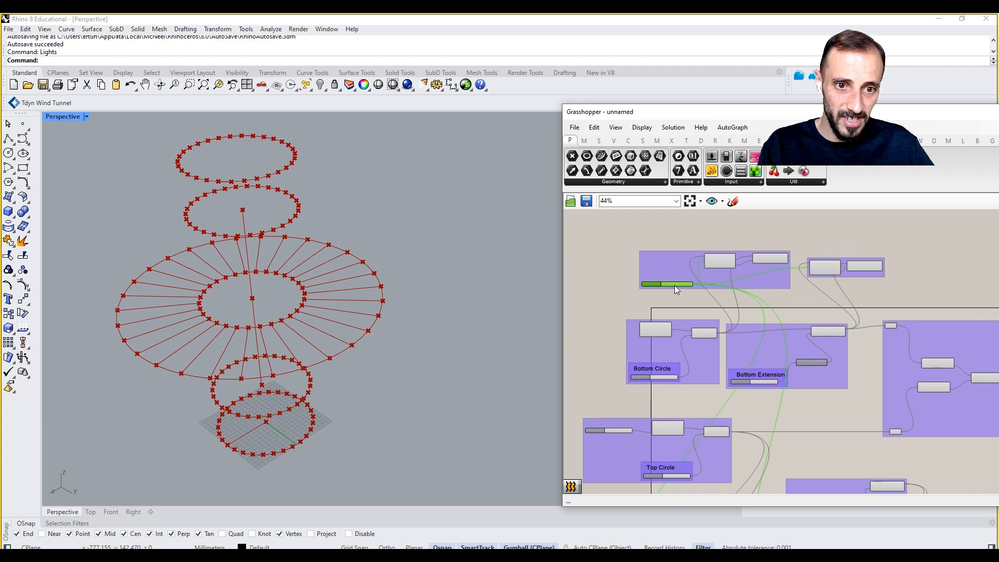
scroll(690, 286, "down", 5)
left_click_drag(691, 285, 829, 298)
scroll(936, 333, "up", 10)
scroll(919, 321, "down", 1)
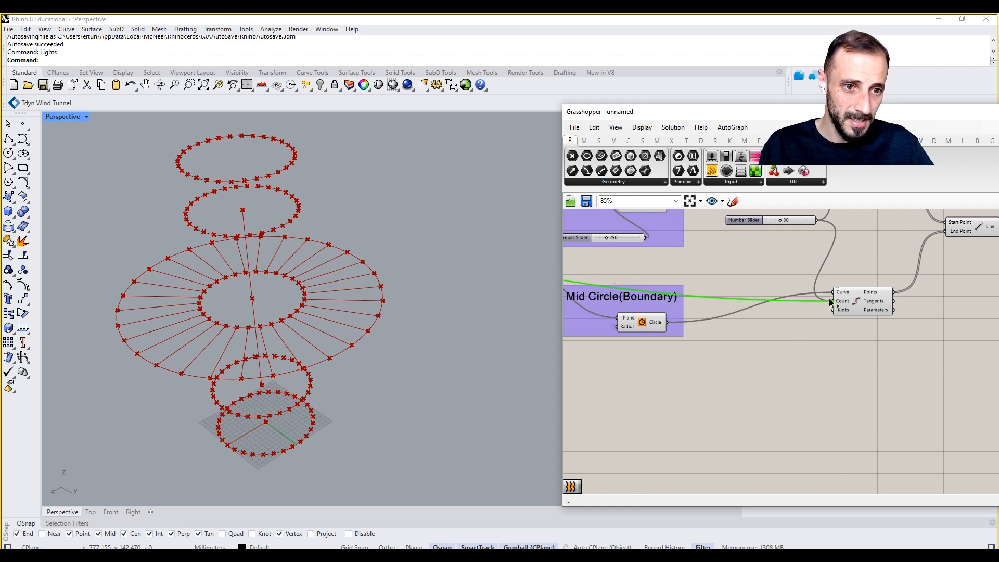
scroll(950, 348, "down", 5)
scroll(926, 333, "down", 3)
scroll(685, 294, "up", 5)
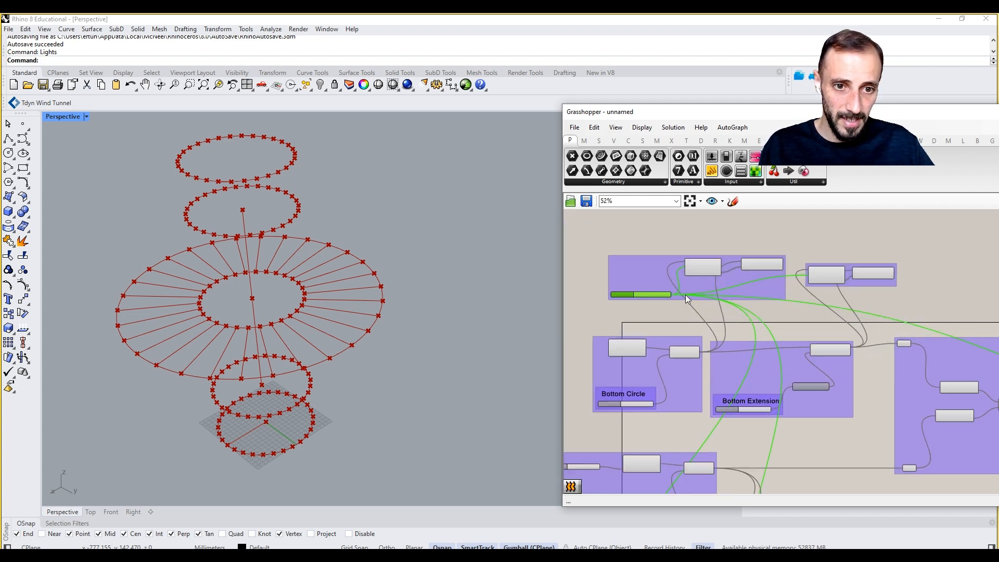
scroll(670, 295, "down", 5)
scroll(662, 285, "up", 5)
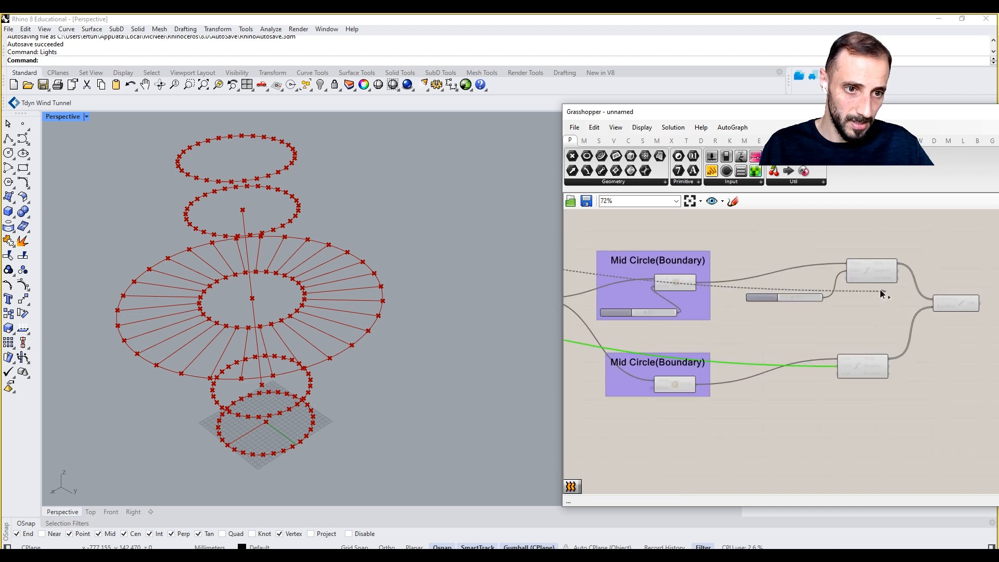
left_click(778, 297)
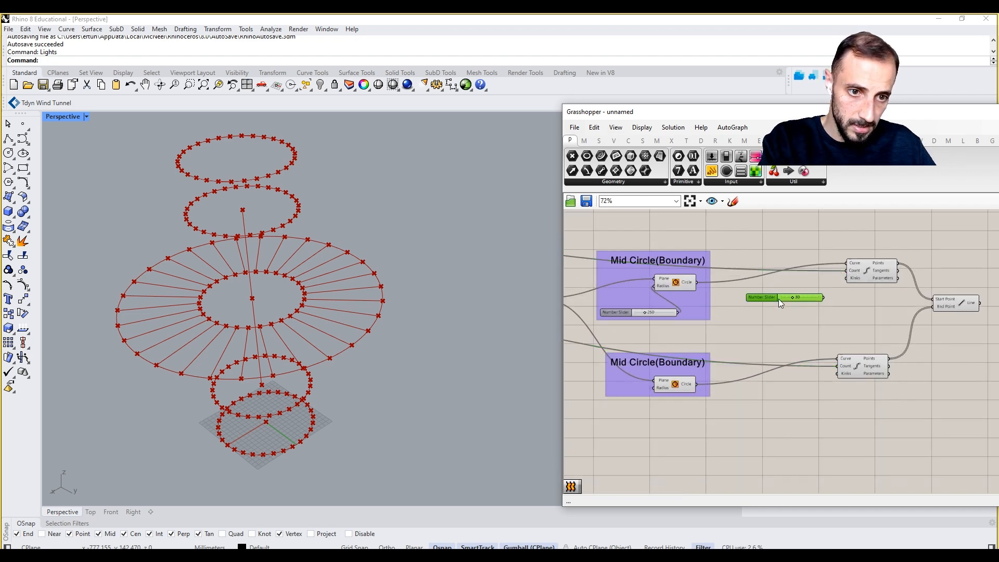
key("Delete")
- Set the wire display of both mid-circle Divide Curve Count inputs to Hidden
right_click(853, 271)
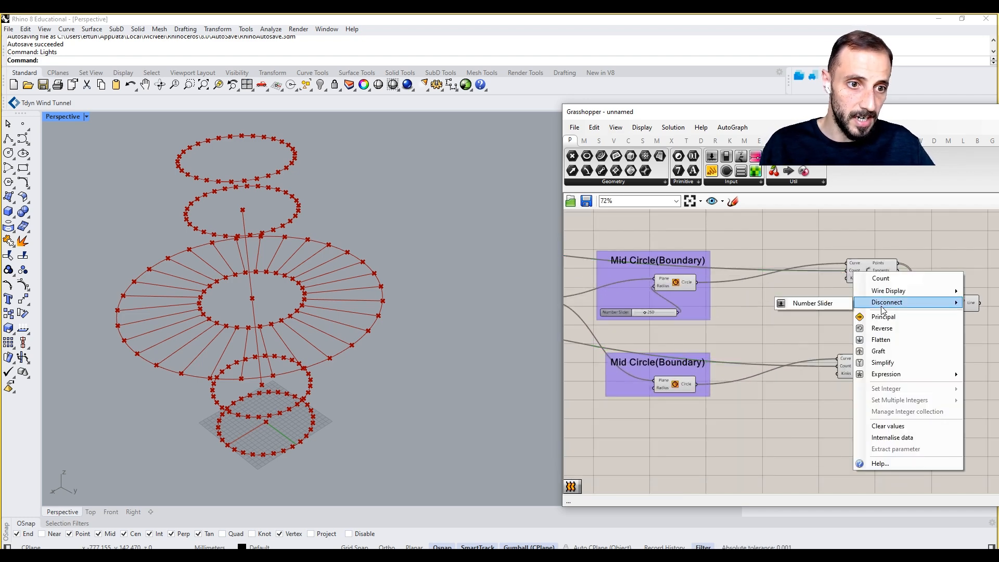
mouse_move(890, 291)
left_click(823, 315)
right_click(842, 366)
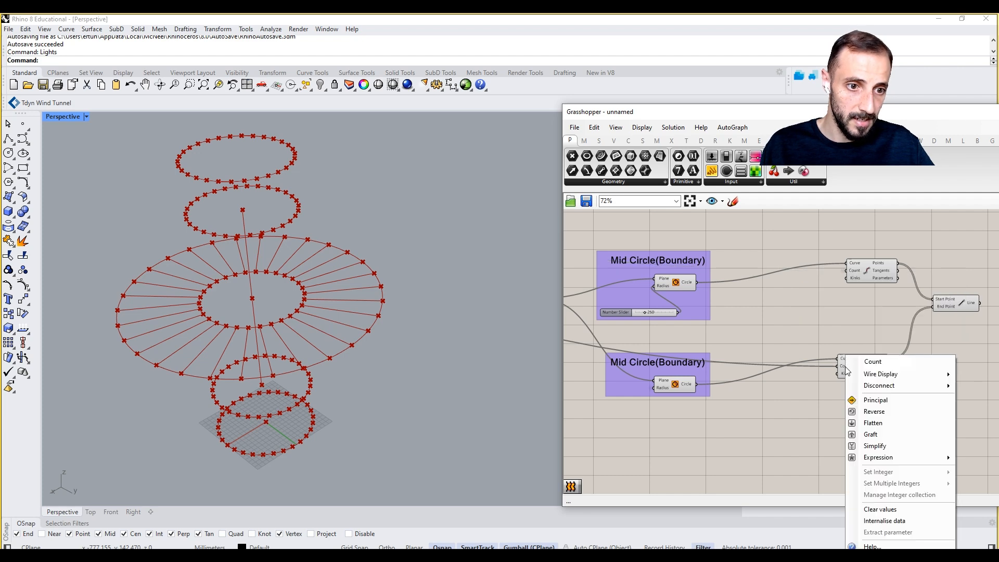
mouse_move(880, 374)
left_click(814, 398)
- Remove the shared count slider from the group above the Bottom Circle and move it to the empty canvas beside the Bottom Circle group
scroll(820, 389, "down", 4)
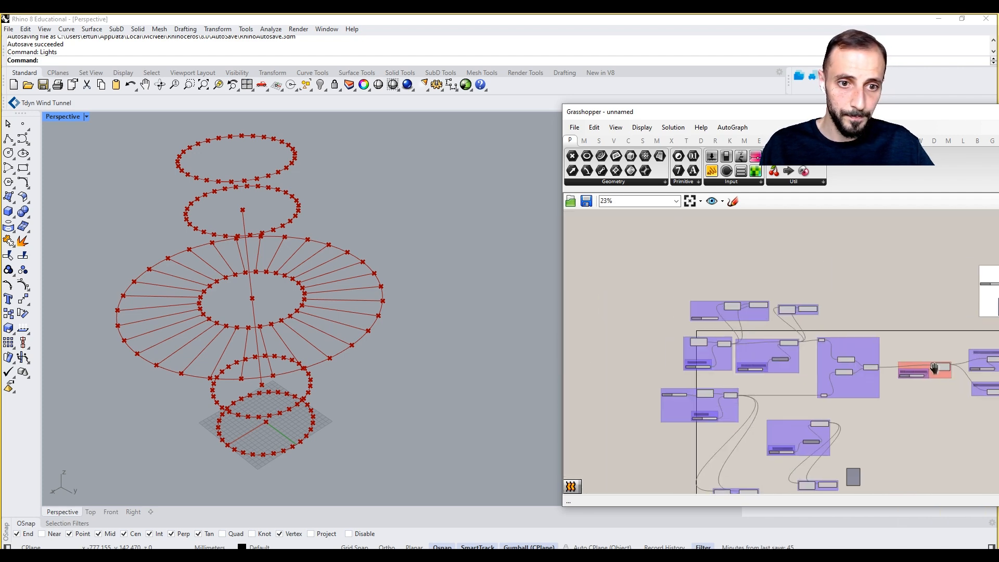
scroll(740, 328, "up", 2)
scroll(722, 338, "down", 1)
scroll(745, 323, "up", 2)
right_click_drag(745, 323, 736, 259)
scroll(735, 266, "down", 4)
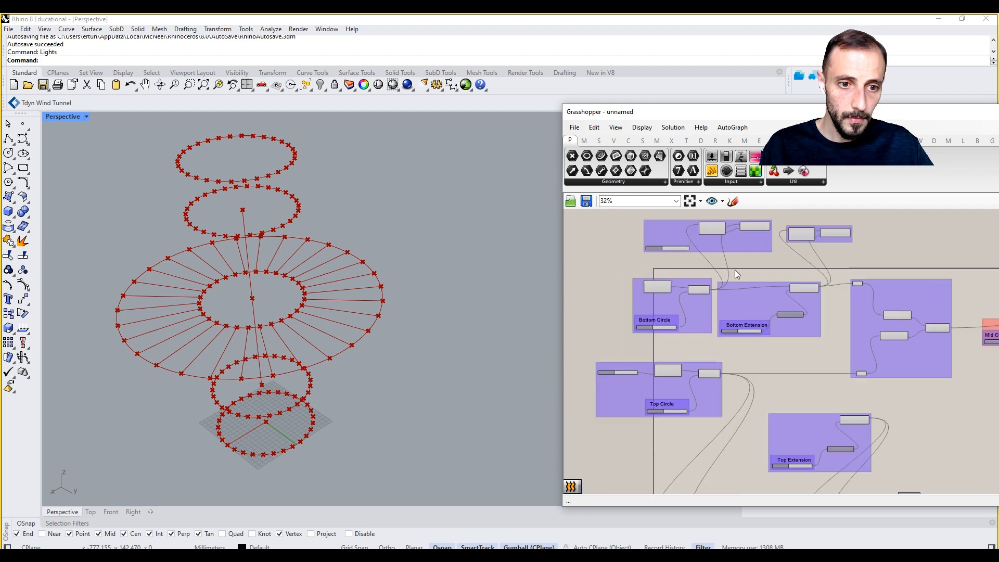
scroll(732, 254, "up", 3)
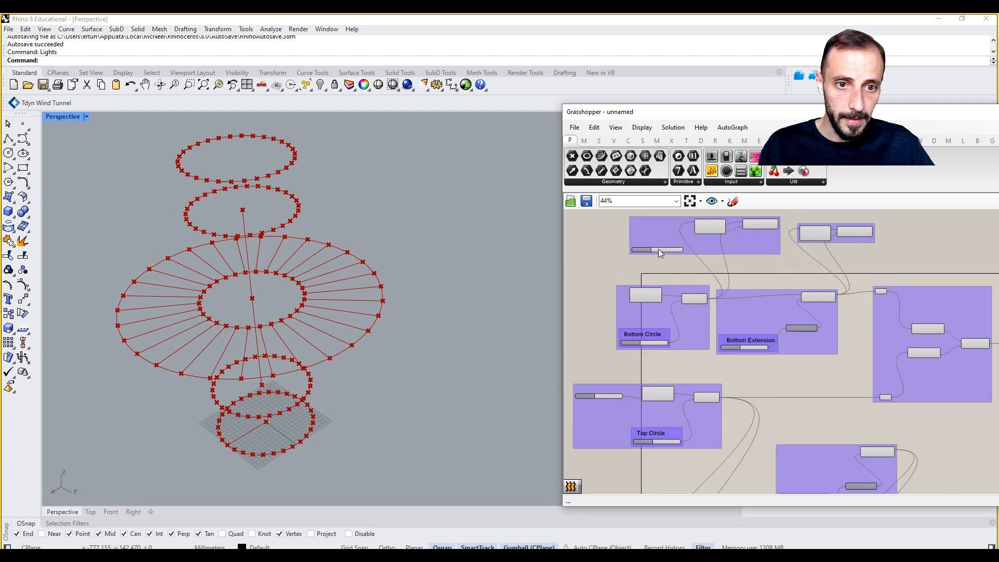
scroll(639, 254, "down", 1)
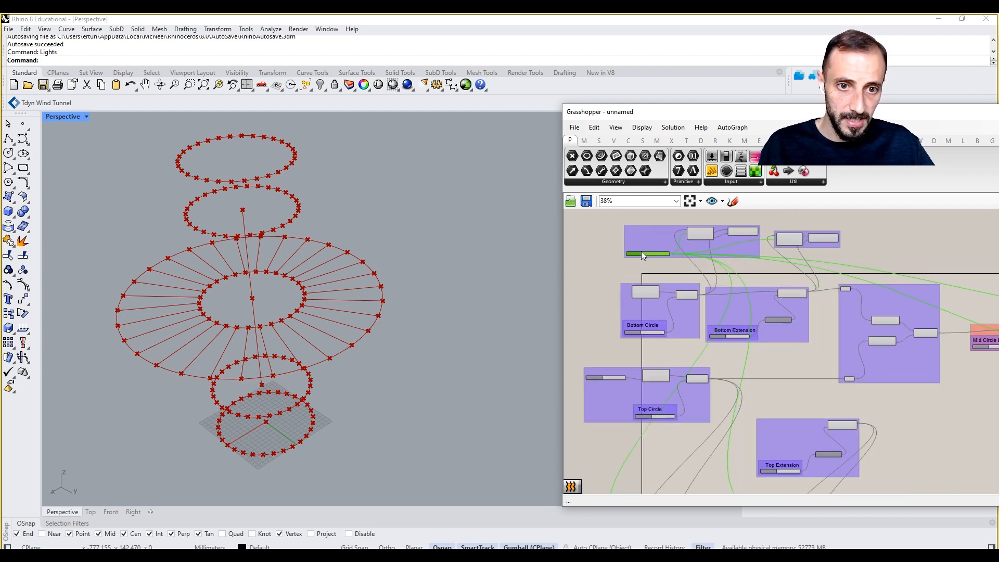
scroll(640, 250, "up", 3)
right_click(647, 245)
left_click(677, 344)
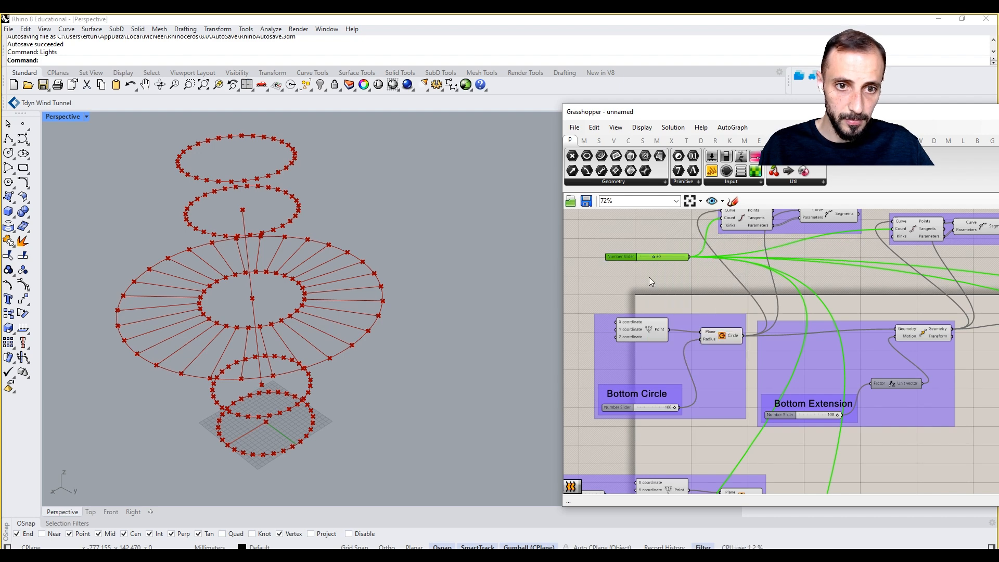
scroll(644, 266, "down", 1)
scroll(644, 266, "down", 1)
left_click_drag(637, 261, 657, 333)
scroll(648, 339, "up", 2)
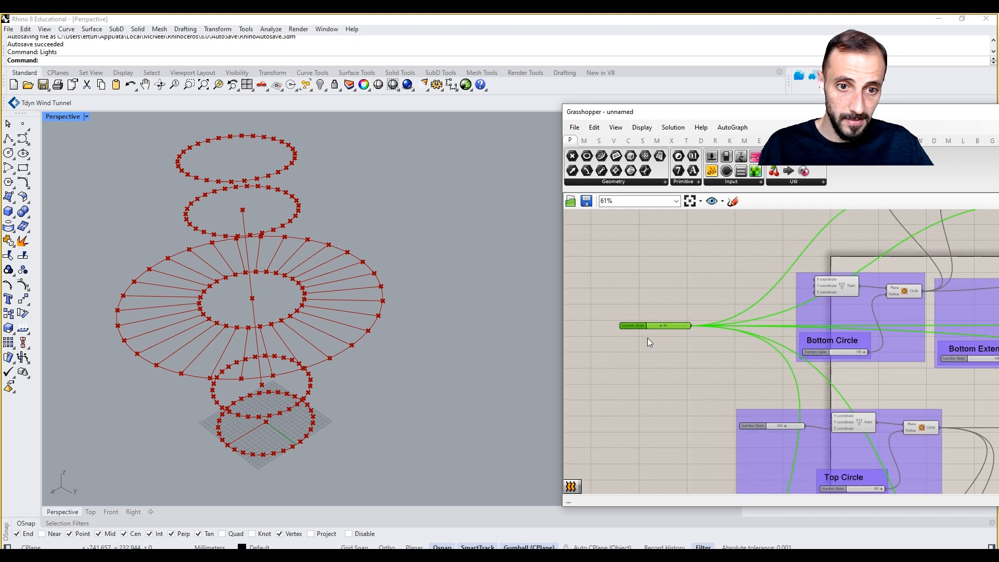
- Sketch a freehand box around the shared count slider and group the sketch with the slider
left_click(732, 201)
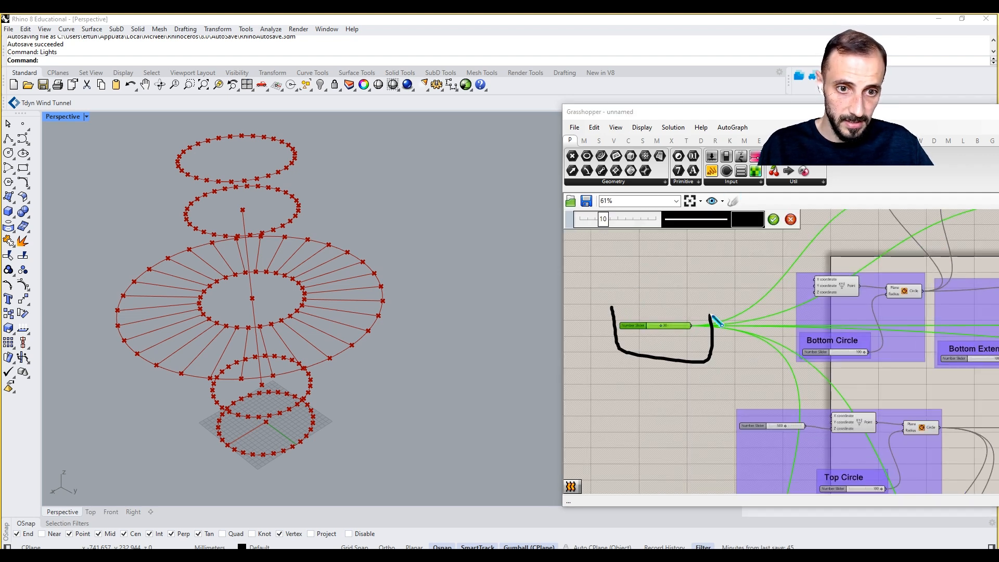
left_click(773, 220)
left_click_drag(736, 245, 594, 408)
key("ctrl+g")
- Colour the count slider's group opaque red with hue 0°, saturation 100, value 100 and alpha 255
right_click(616, 358)
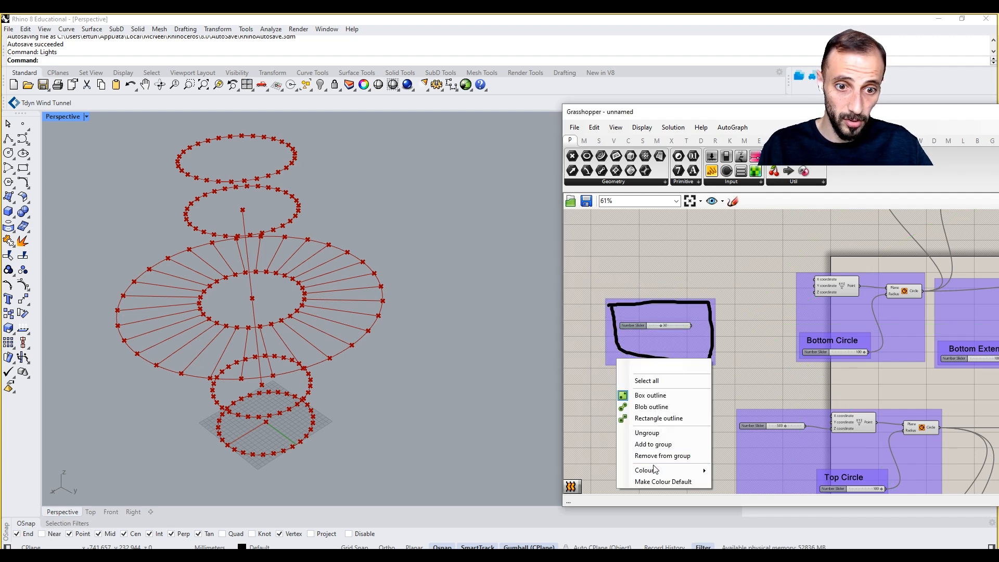
mouse_move(702, 473)
left_click_drag(790, 500, 736, 504)
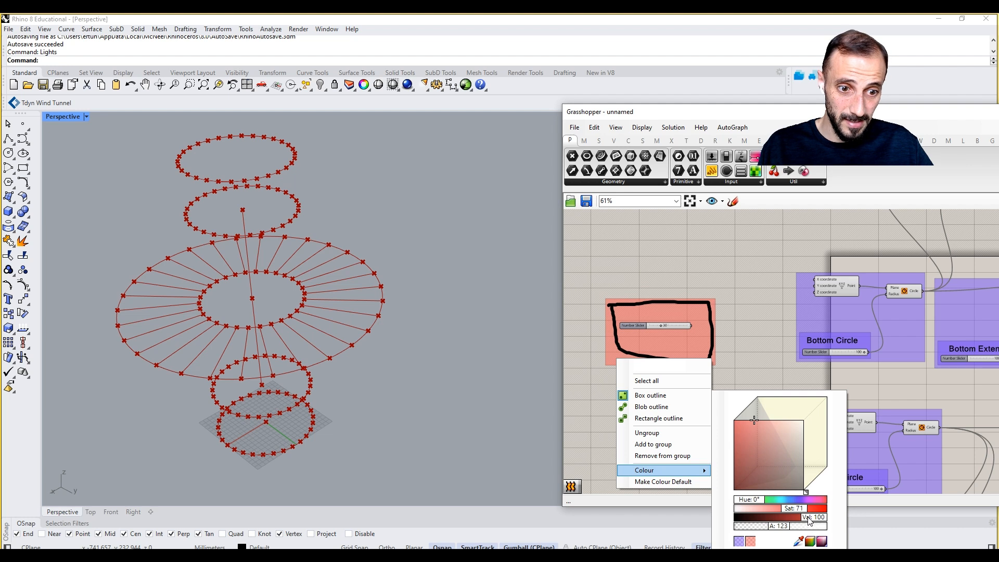
left_click_drag(802, 511, 837, 530)
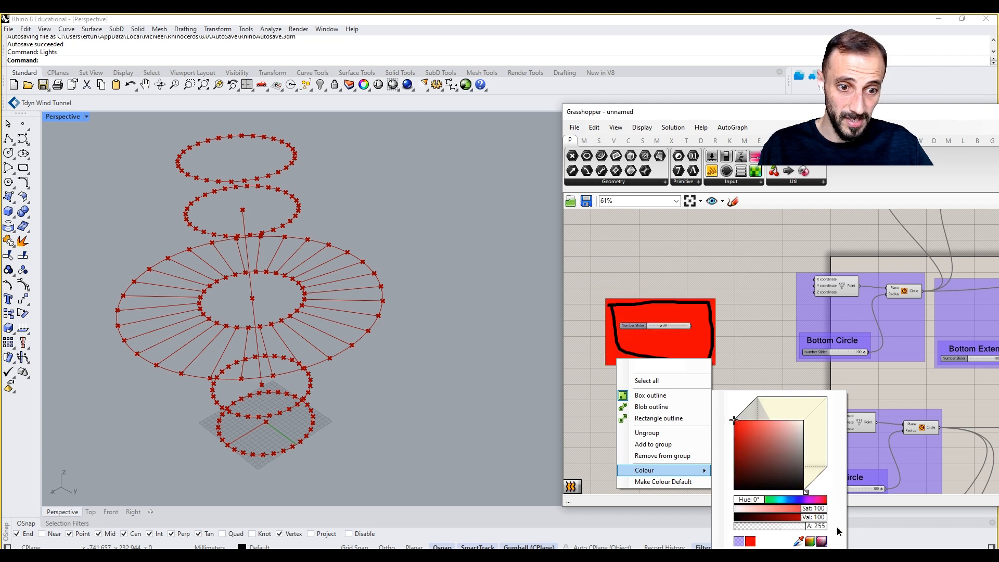
left_click(743, 325)
- Sketch an arrow with line width 18 pointing at the red slider group
left_click(732, 202)
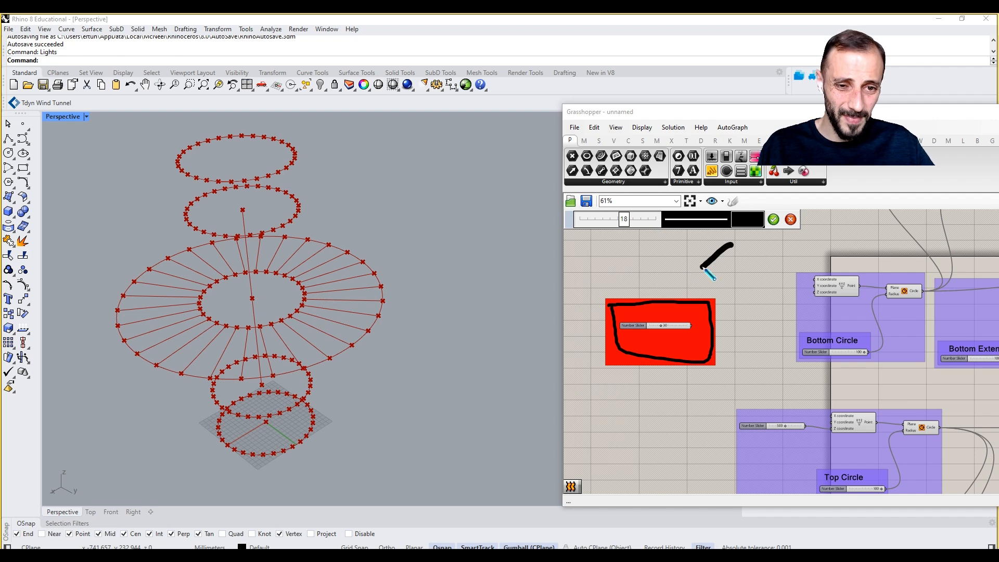
left_click(773, 219)
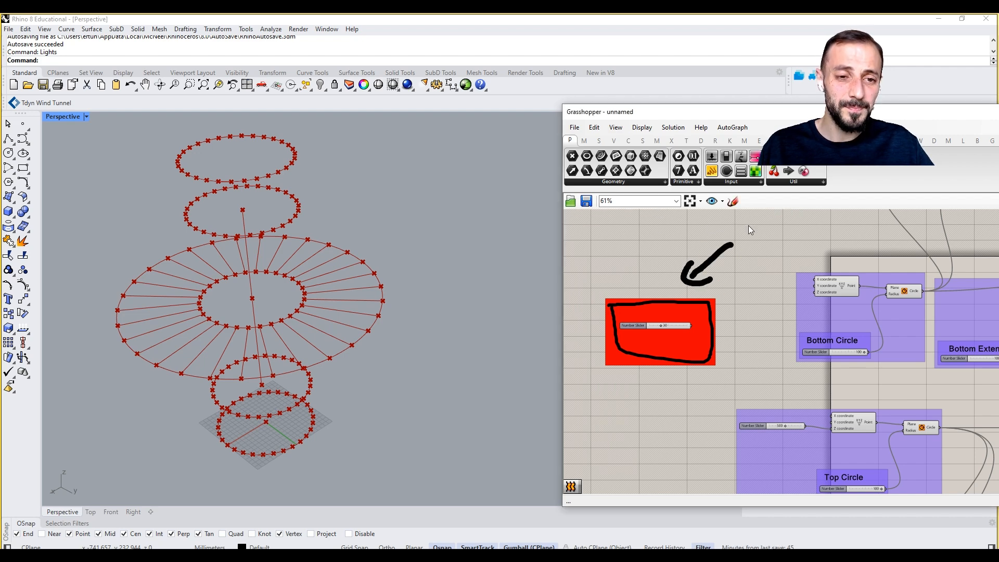
double_click(660, 233)
type("sc")
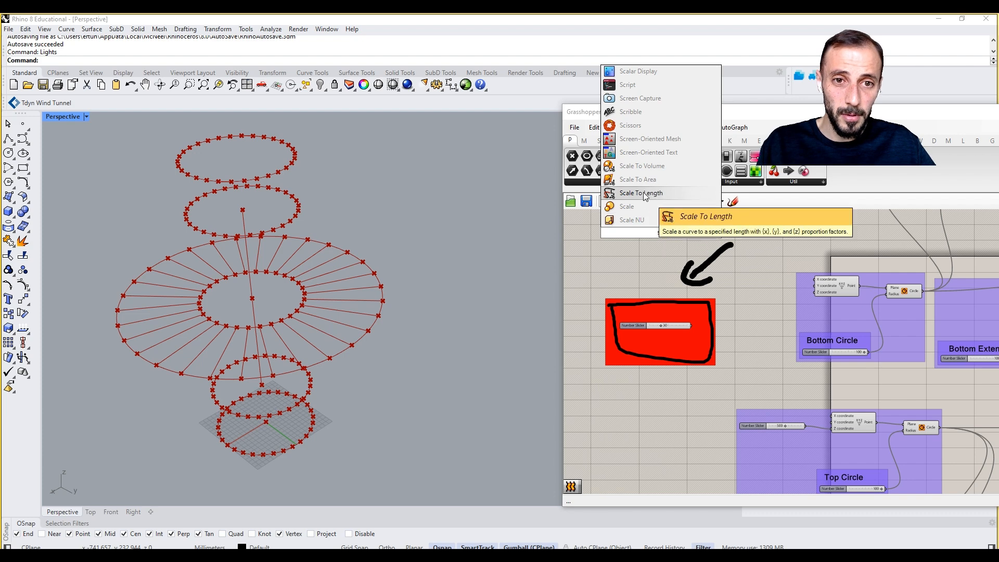
left_click(639, 125)
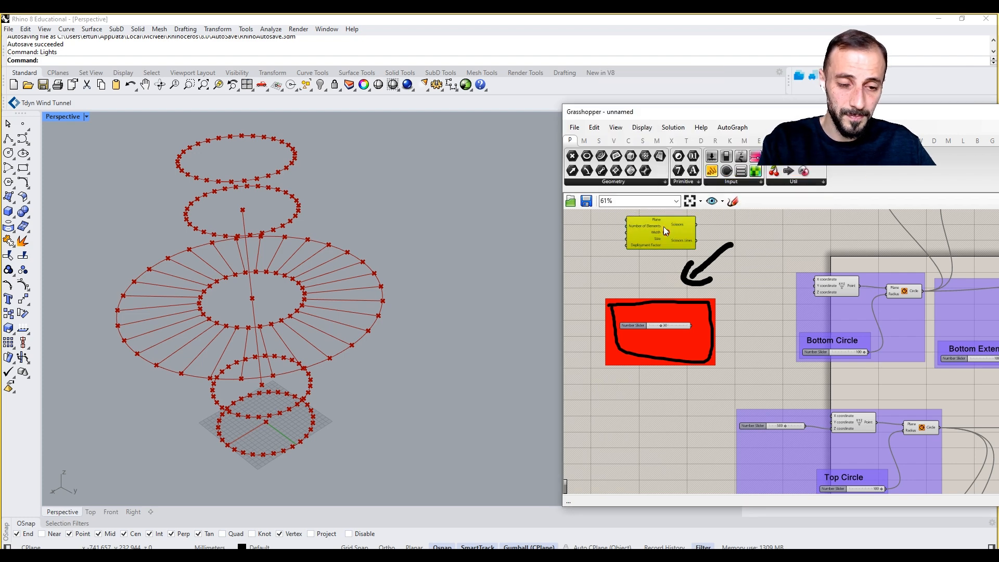
key("ctrl+z")
- Add a Scribble note to the canvas and position it directly above the red slider group
double_click(663, 227)
type("sc")
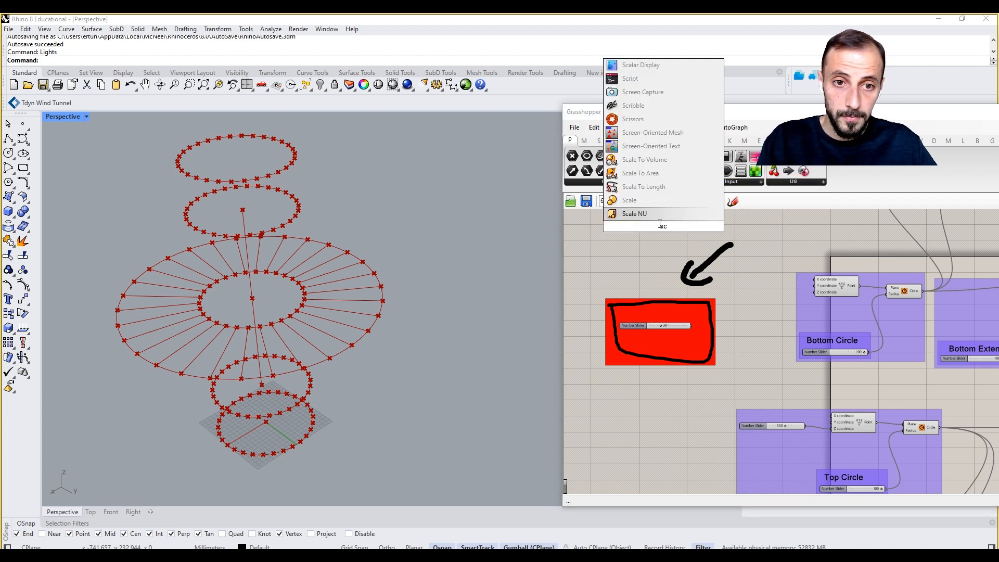
key("BackSpace")
type("r")
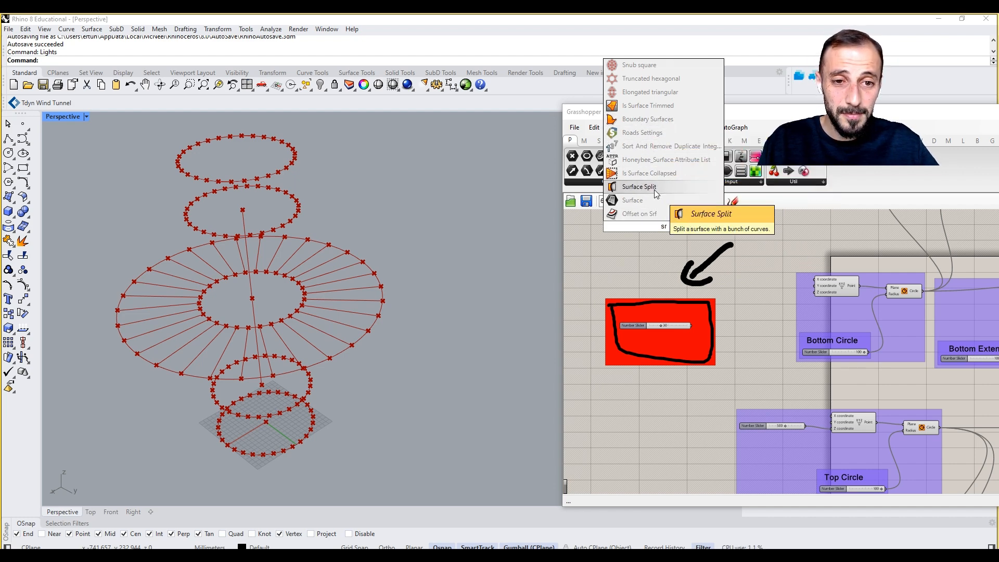
key("BackSpace")
type("crib")
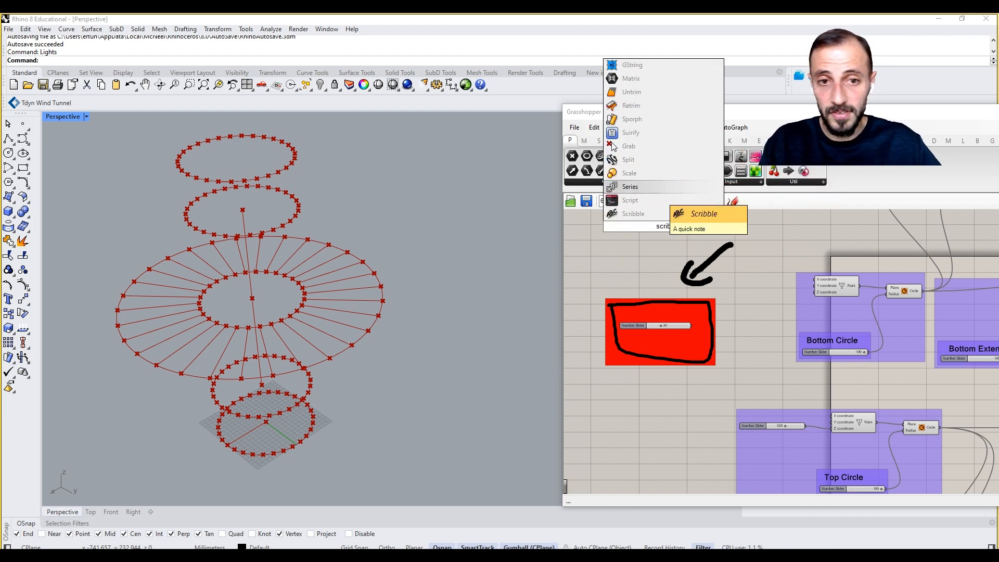
left_click(644, 216)
scroll(648, 224, "up", 3)
left_click_drag(653, 230, 632, 342)
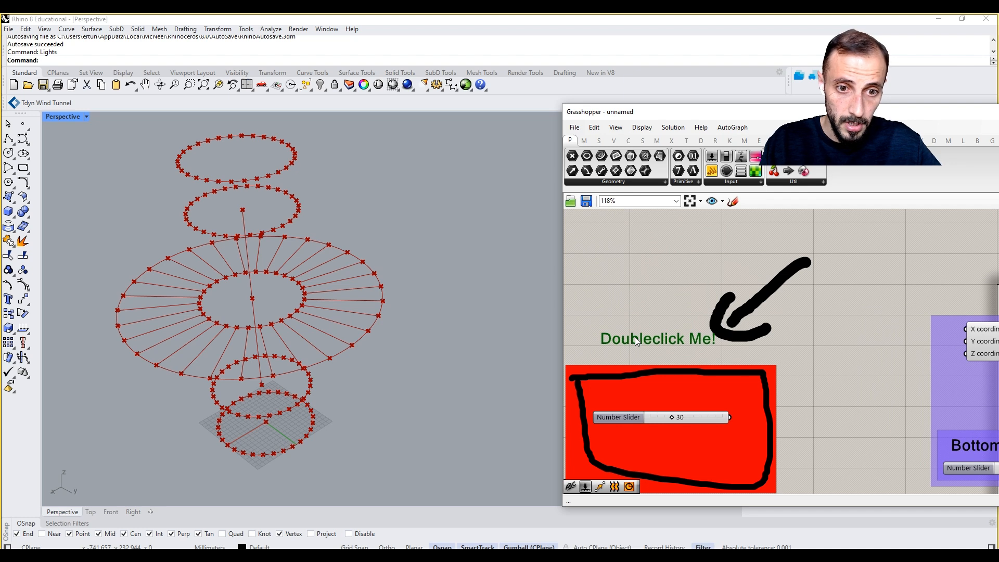
- Set the scribble's text to "Division Count" at size 25 and add it to the red slider group
double_click(635, 336)
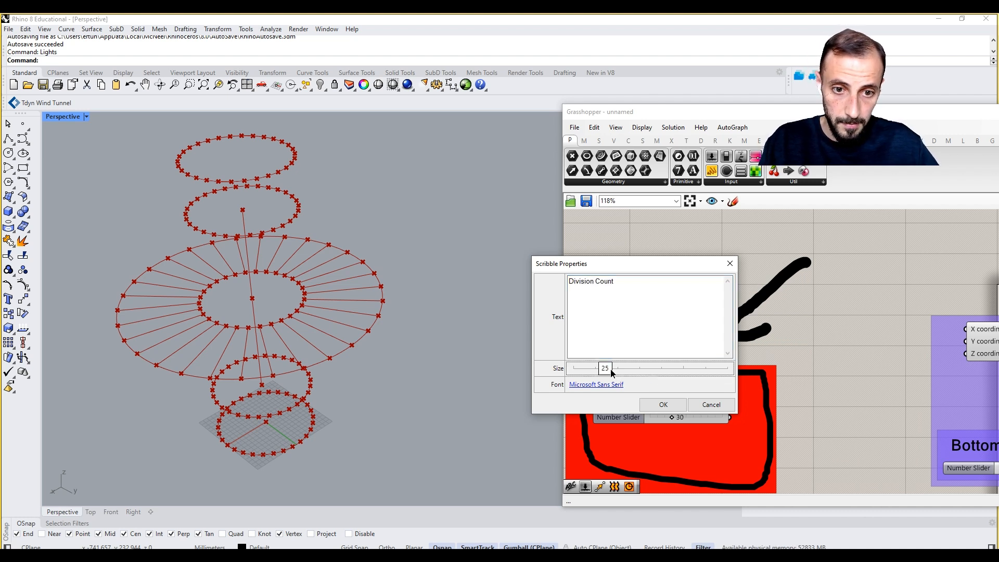
left_click(664, 405)
left_click_drag(656, 354, 622, 352)
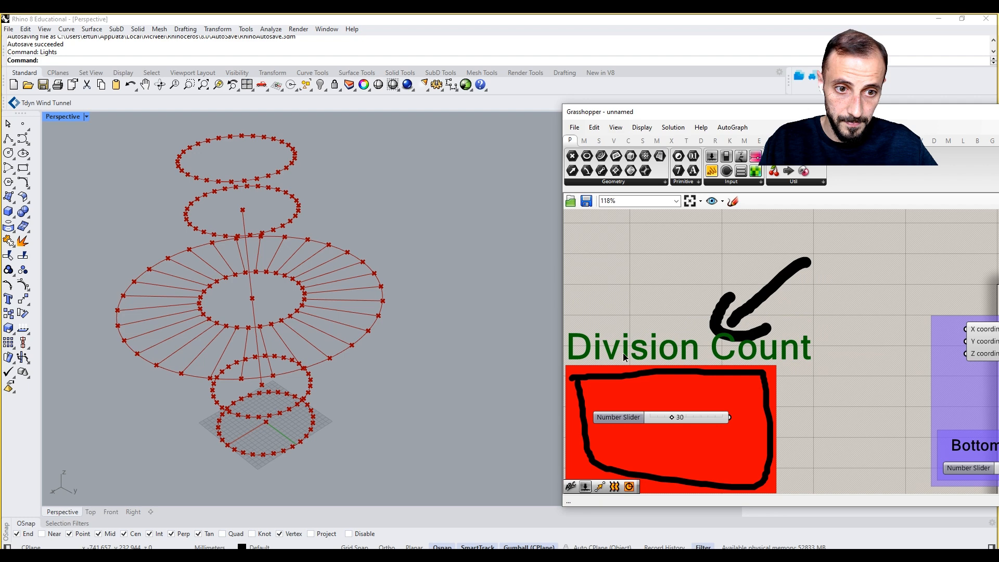
right_click(651, 398)
left_click(708, 483)
scroll(716, 436, "down", 3)
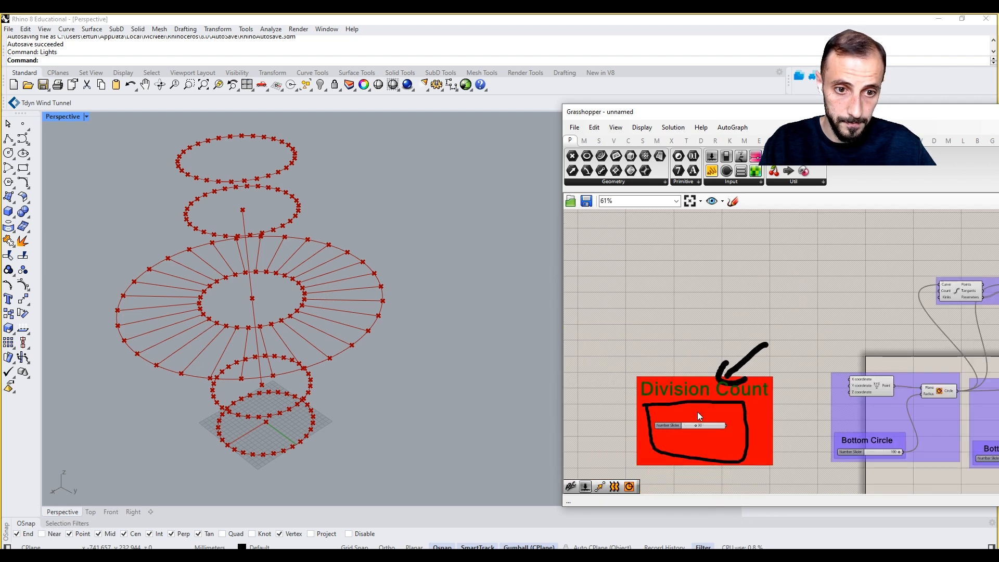
- Lower the shared division count slider to 26
left_click_drag(697, 411, 667, 442)
left_click(769, 413)
scroll(691, 442, "up", 5)
scroll(728, 433, "down", 6)
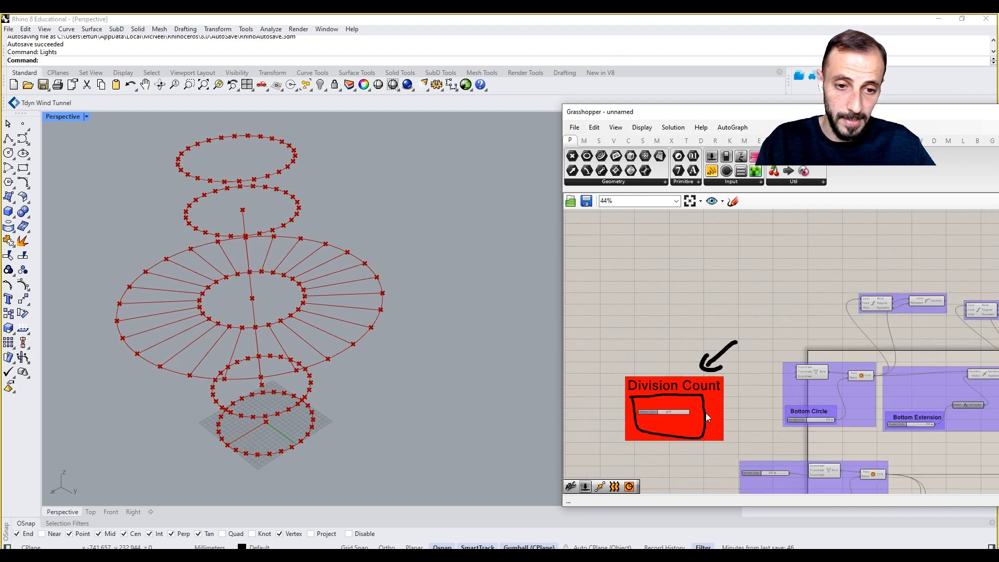
- Move the Merge component from below the circle groups to beside the mid-circle Line component
right_click_drag(705, 413, 640, 402)
scroll(641, 402, "down", 5)
scroll(867, 408, "up", 6)
right_click_drag(896, 422, 855, 363)
scroll(856, 364, "down", 6)
scroll(775, 432, "up", 3)
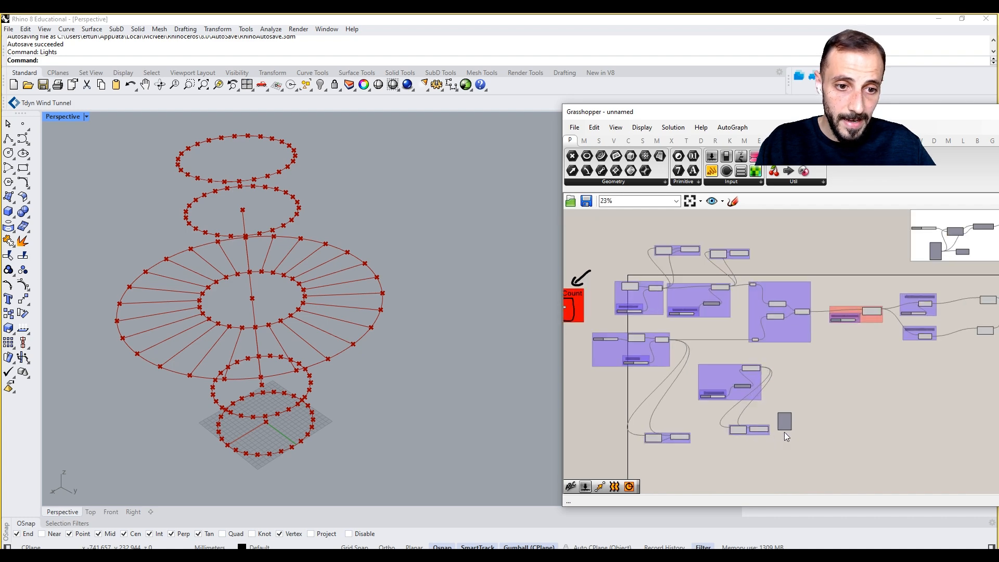
right_click_drag(784, 432, 705, 419)
left_click_drag(703, 410, 963, 296)
- Connect the output of the Line component between the mid circles to the Merge's D4 input
scroll(963, 296, "up", 5)
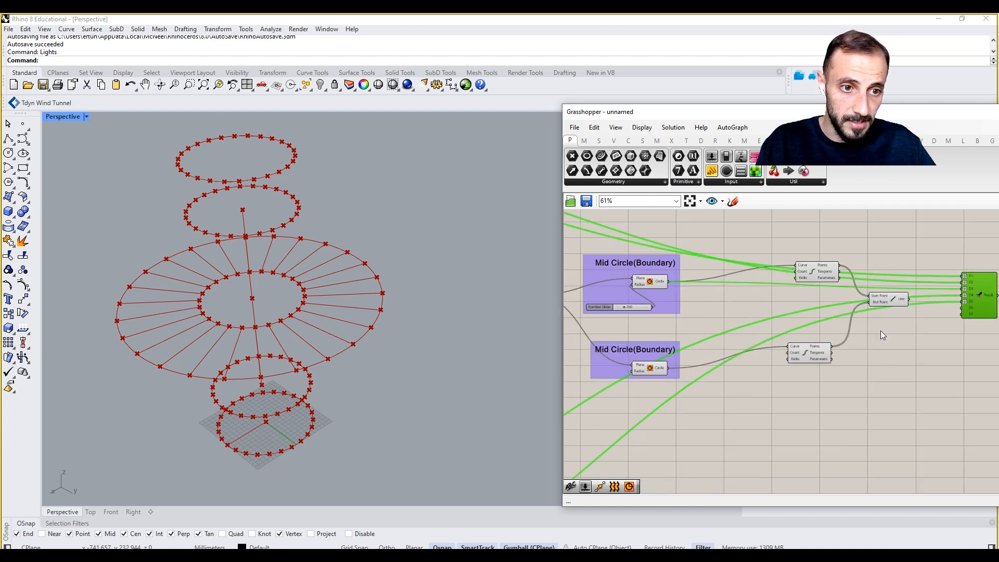
scroll(905, 301, "up", 3)
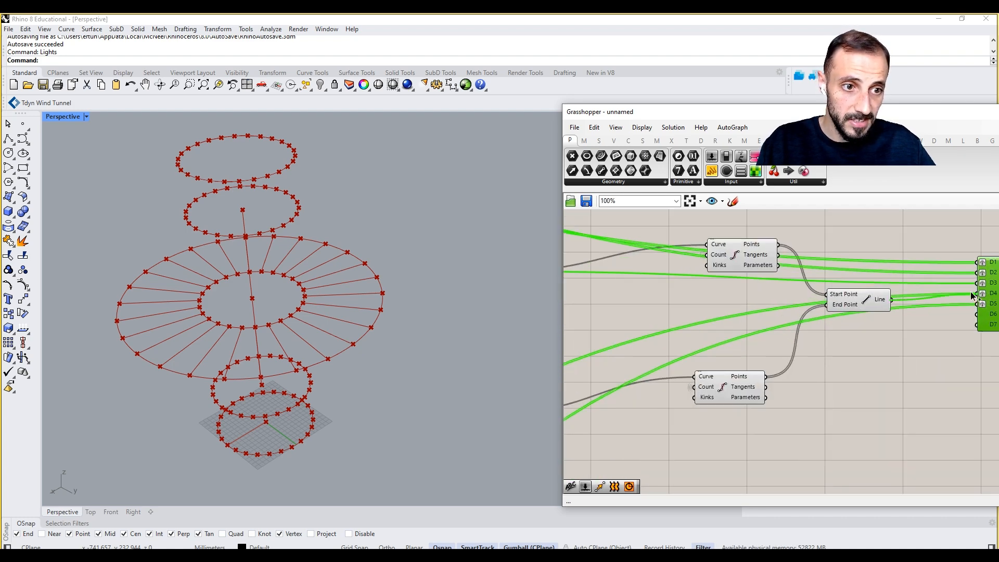
left_click_drag(970, 291, 972, 293)
right_click_drag(902, 327, 851, 354)
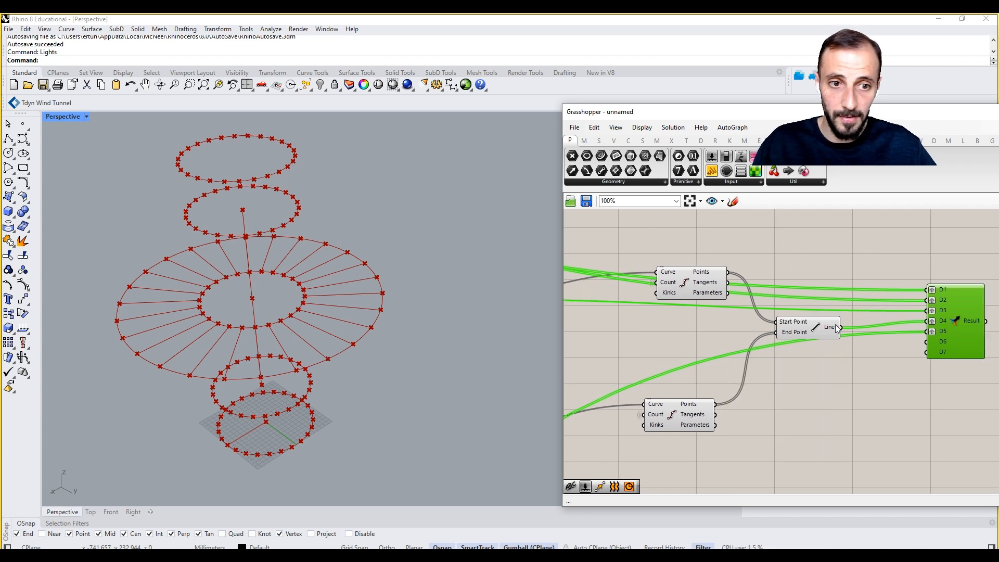
left_click(832, 325)
scroll(832, 328, "up", 2)
scroll(946, 316, "up", 2)
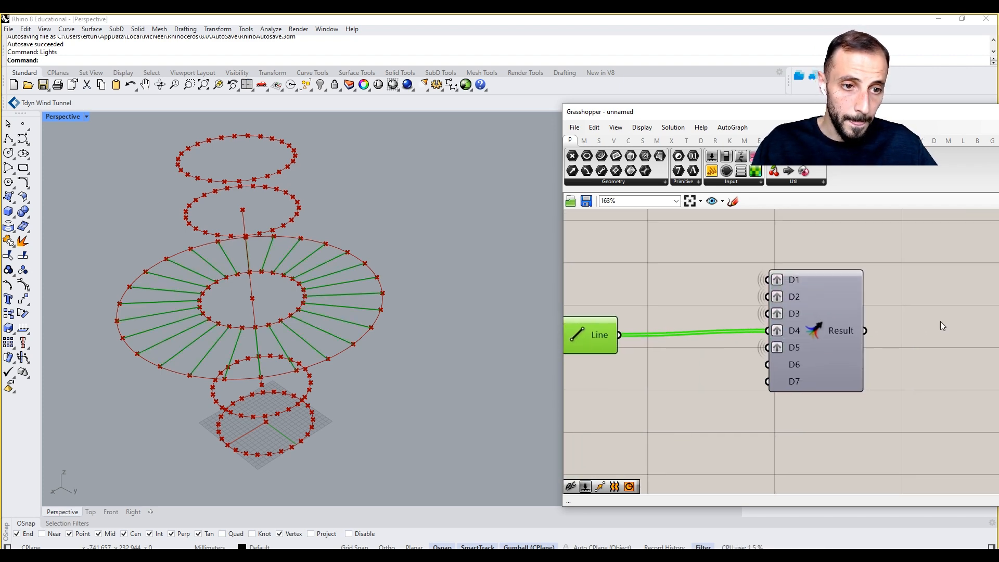
double_click(941, 320)
type("loft")
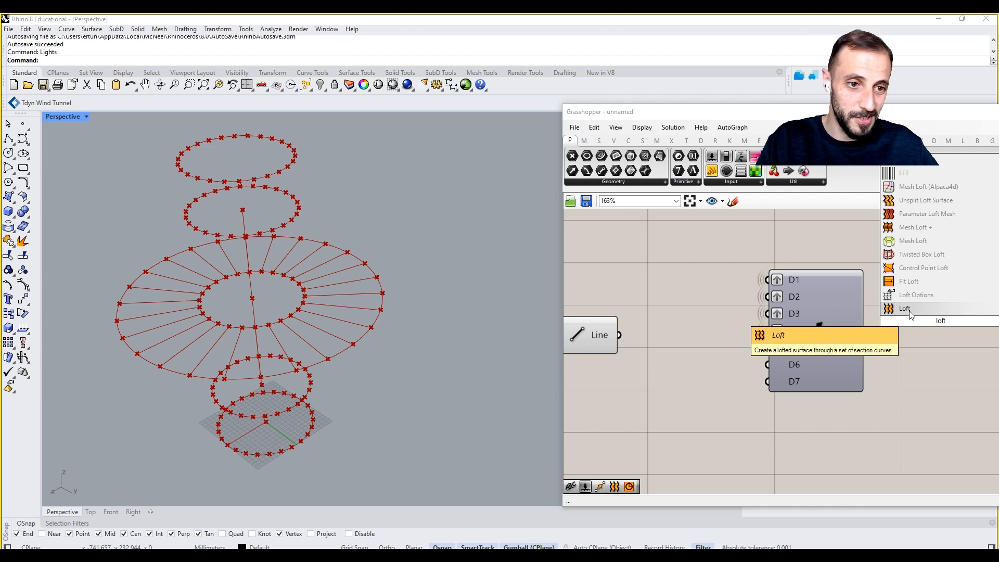
left_click(905, 309)
mouse_move(840, 327)
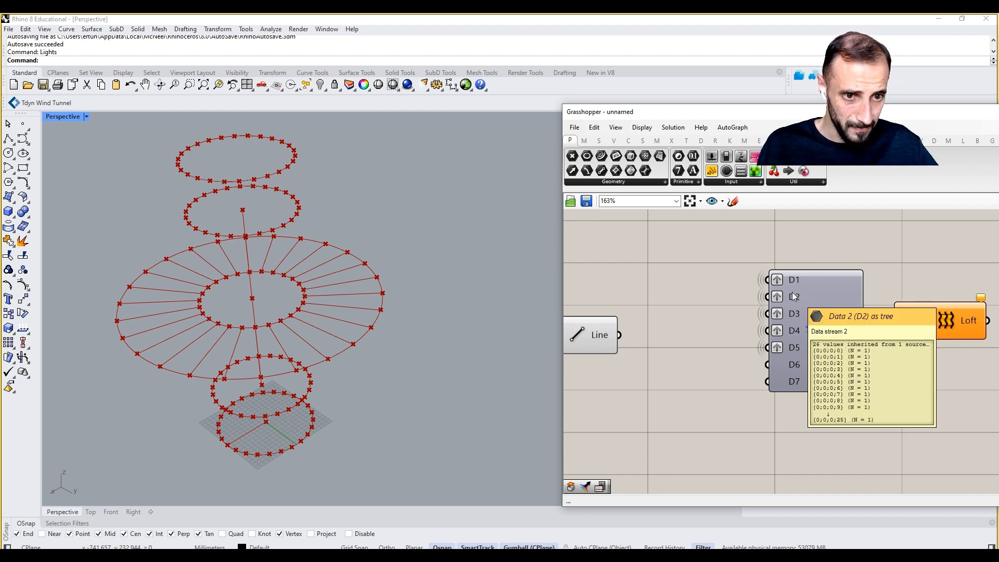
mouse_move(794, 314)
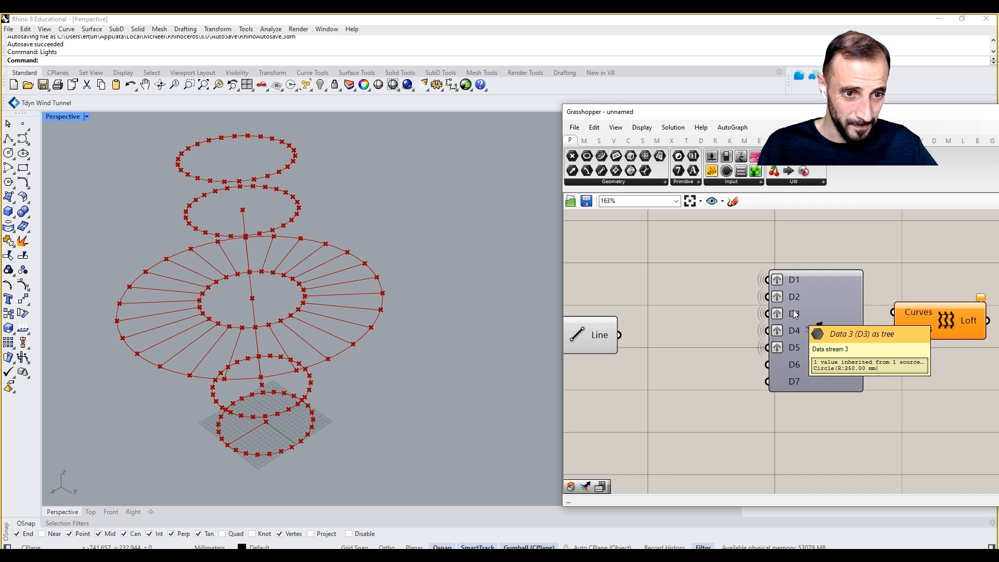
left_click_drag(769, 330, 657, 341)
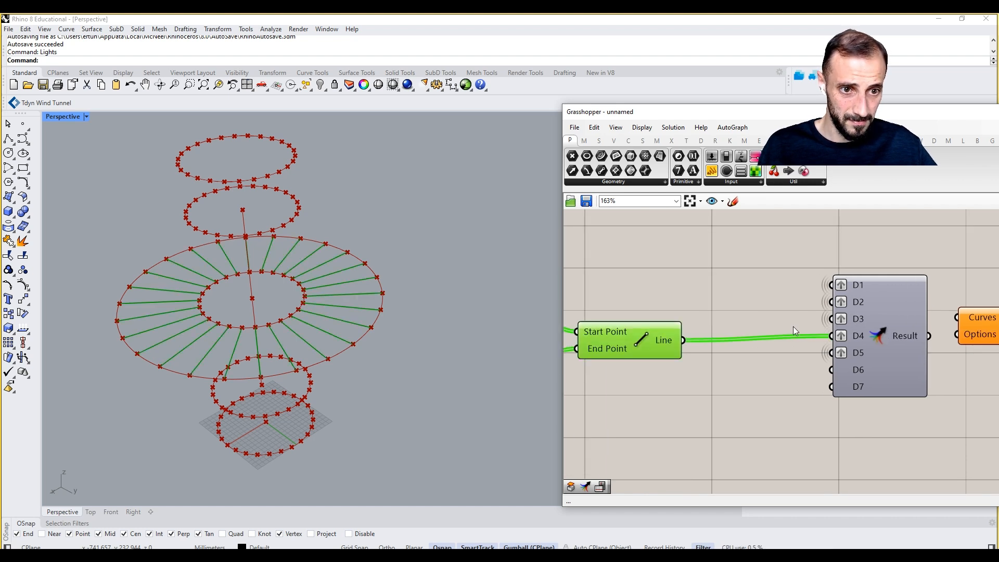
left_click(790, 373)
key("ctrl+z")
key("ctrl+z")
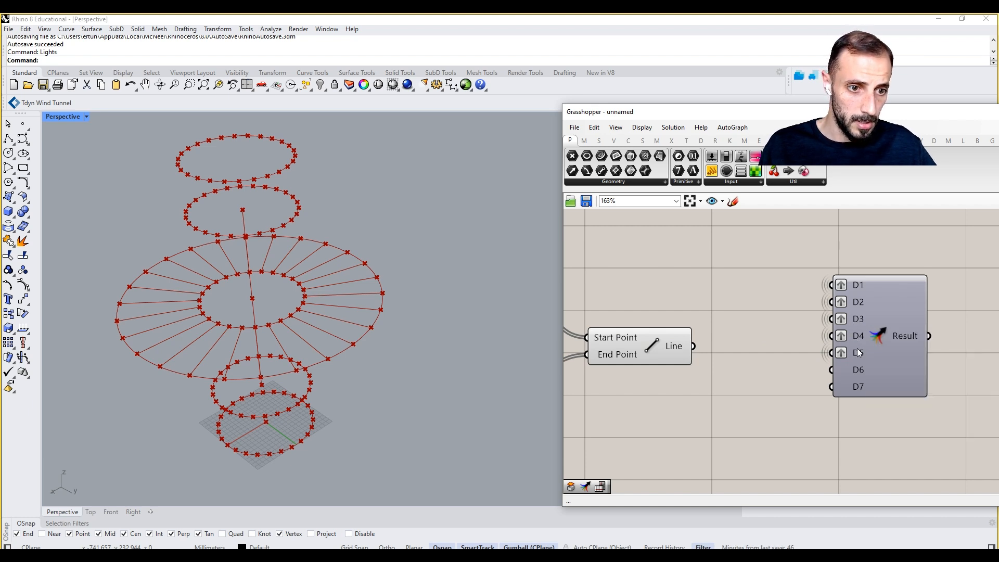
- Check the Merge inputs' data tree paths and apply Simplify to inputs D1 through D5
mouse_move(858, 352)
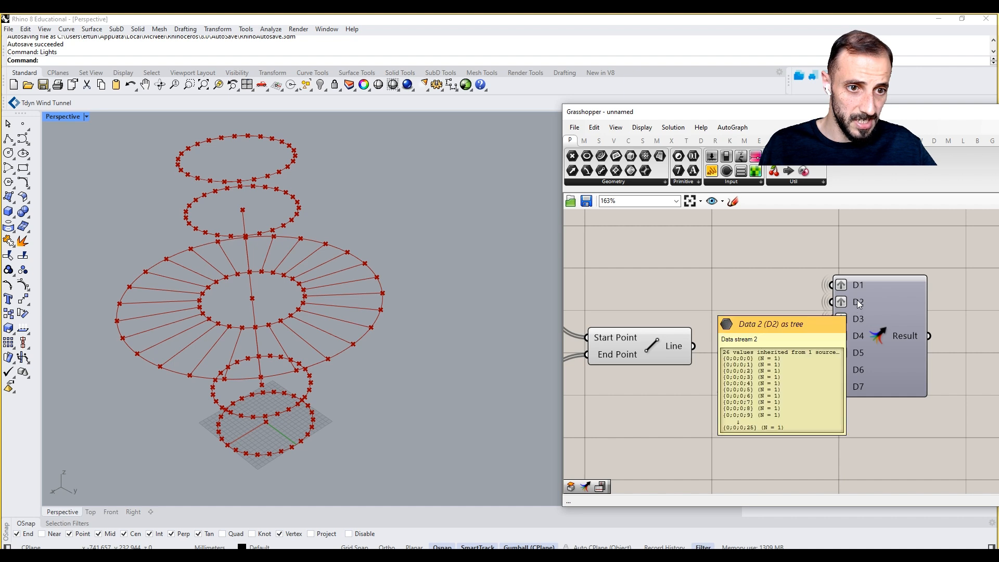
left_click_drag(693, 346, 729, 347)
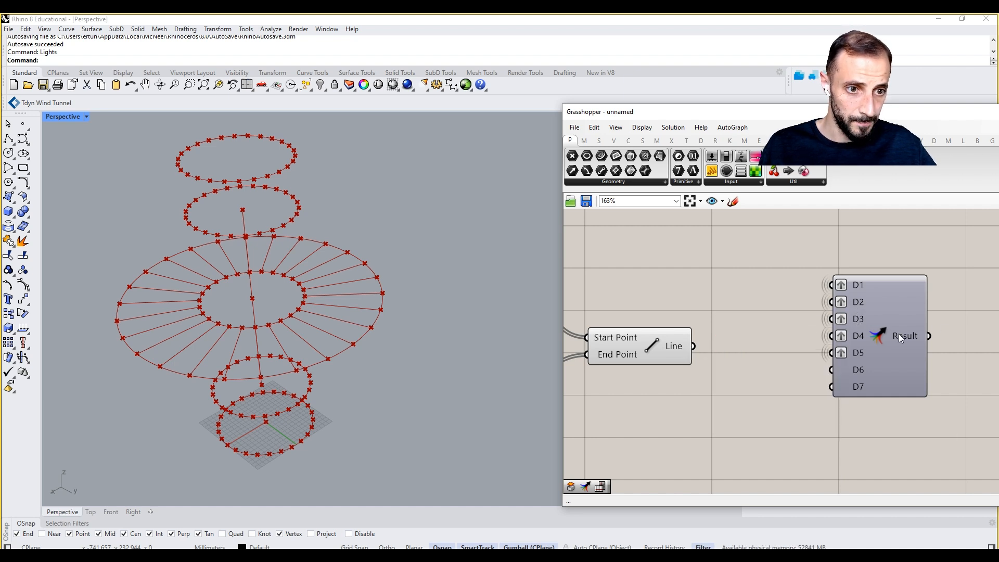
mouse_move(900, 336)
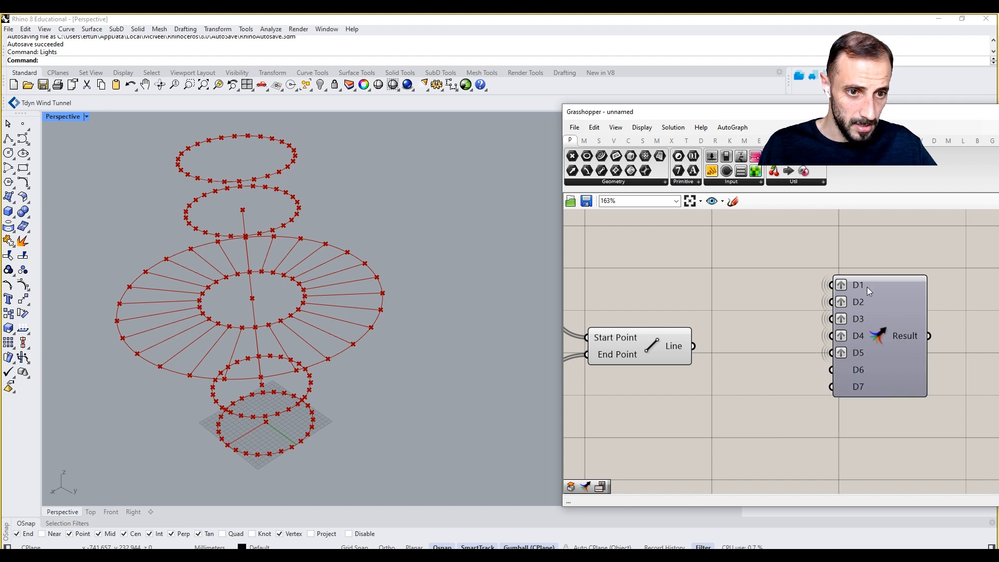
mouse_move(859, 288)
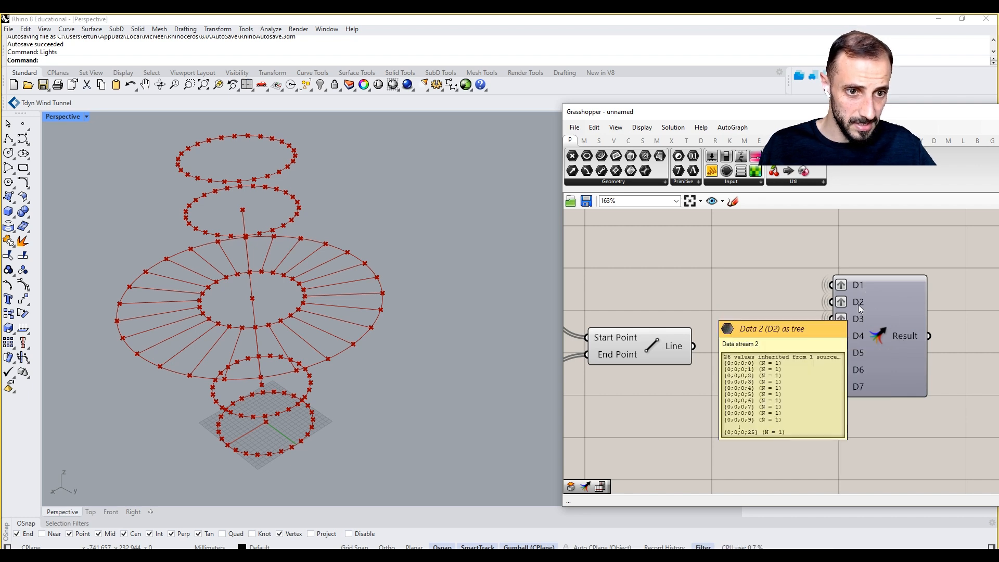
right_click(858, 285)
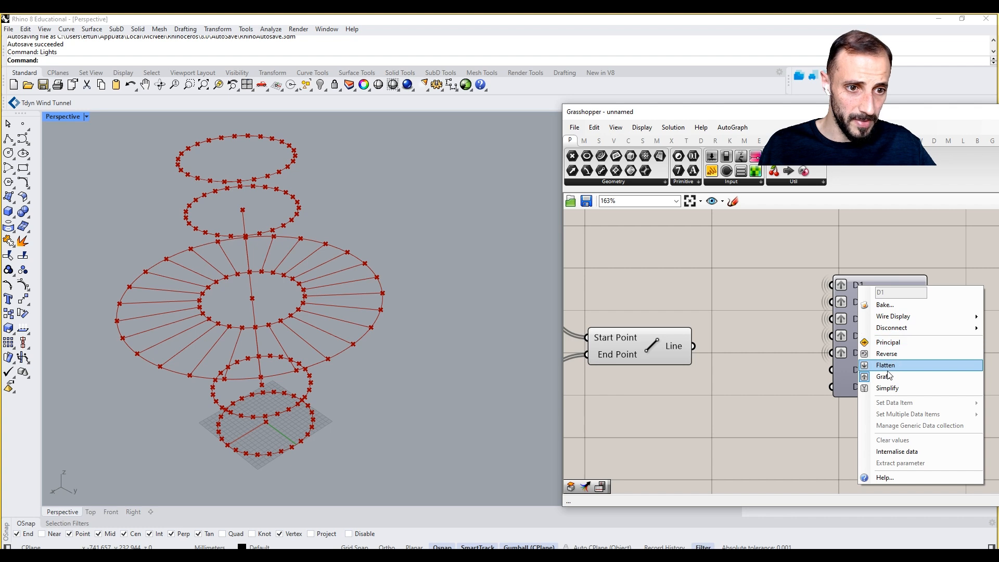
left_click(886, 388)
right_click(855, 302)
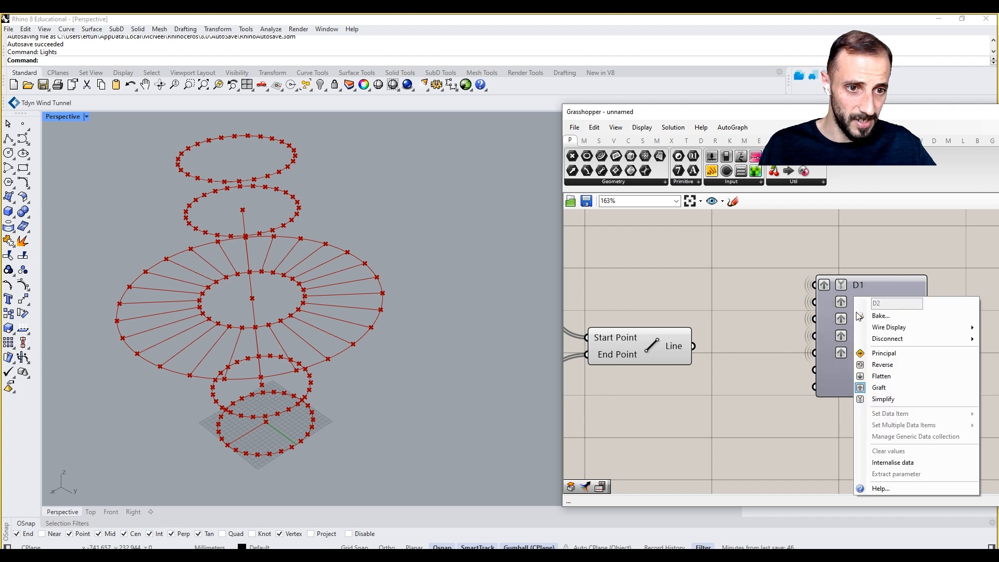
left_click(886, 398)
right_click(854, 322)
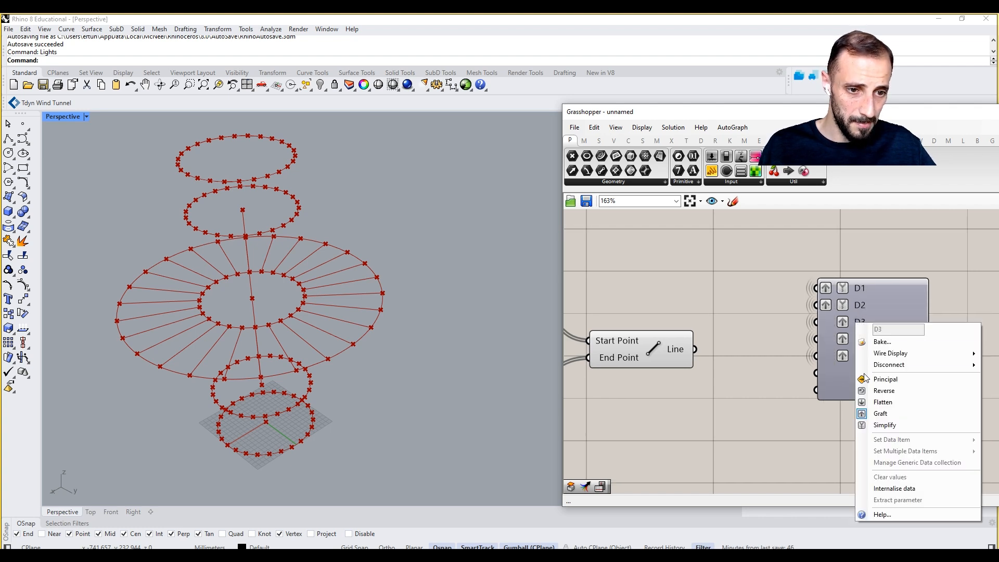
left_click(887, 420)
right_click(857, 341)
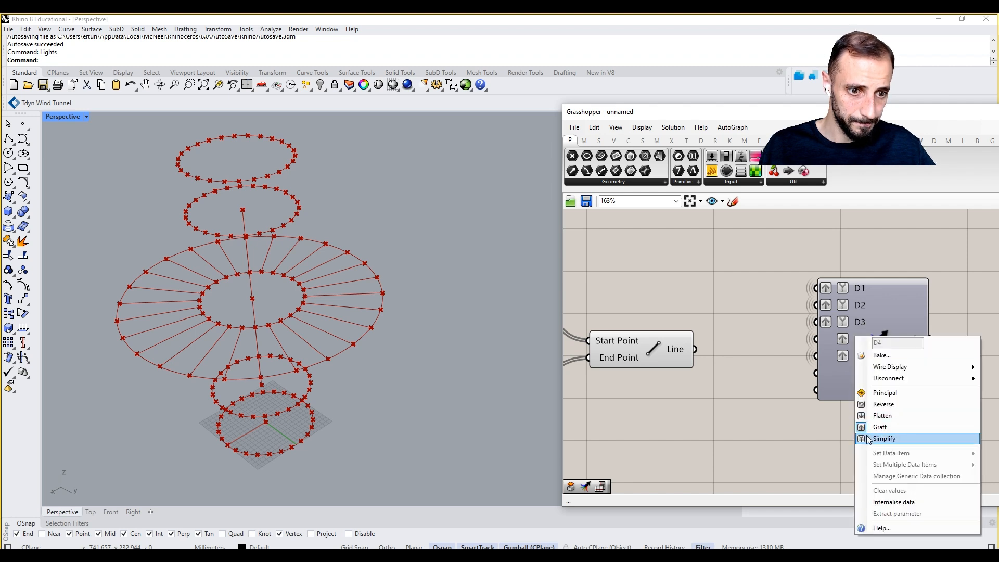
left_click(886, 438)
right_click(856, 356)
left_click(875, 456)
- Add a Loft component beside the Merge and connect the Merge's Result to its Curves input
right_click_drag(884, 419, 771, 420)
double_click(906, 337)
type("loft")
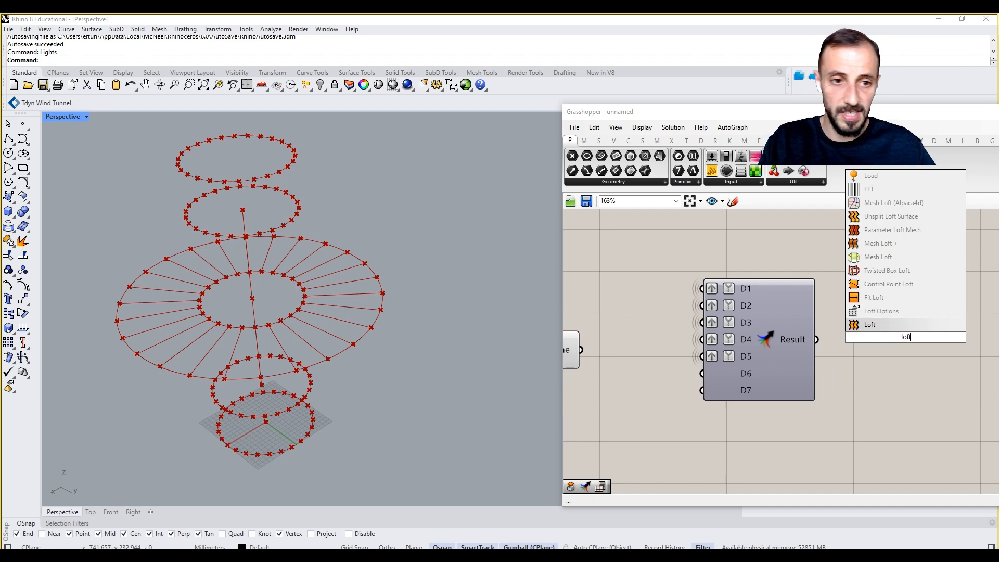
left_click(875, 324)
left_click_drag(815, 341, 857, 329)
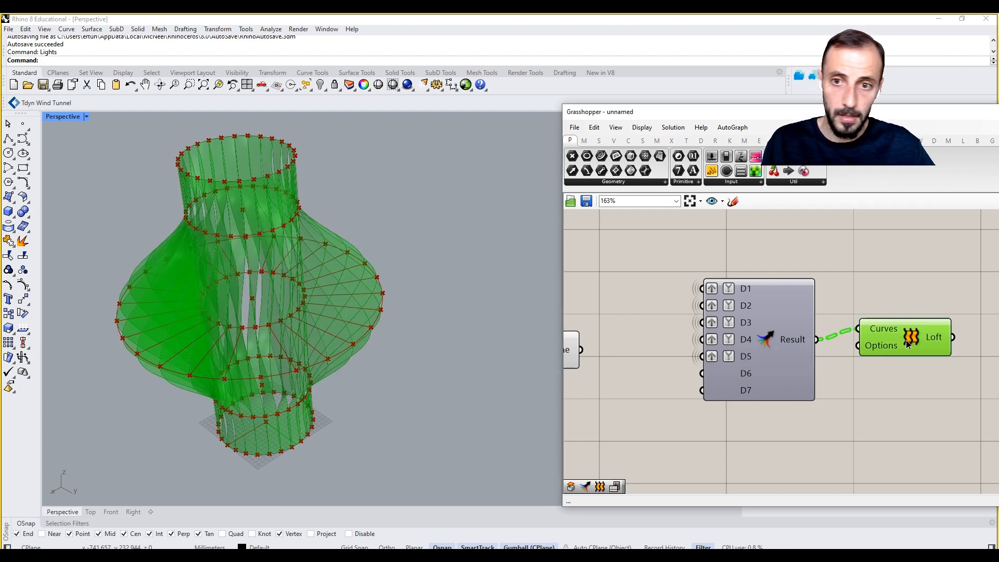
- Toggle the Loft preview off and on while orbiting the model to compare the surfaces with the section curves
right_click_drag(365, 302, 439, 328)
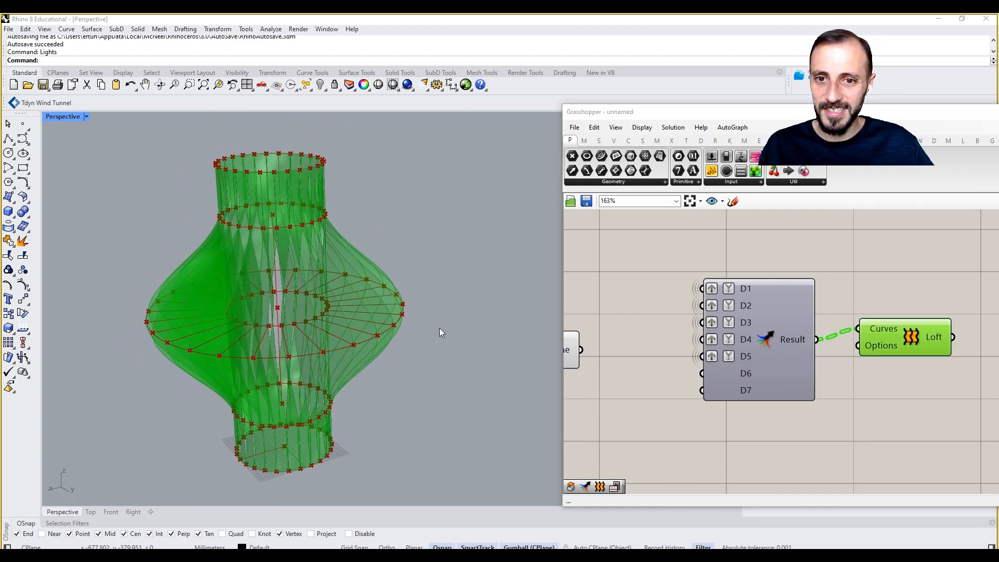
right_click(960, 266)
left_click(952, 283)
right_click_drag(554, 317, 613, 357)
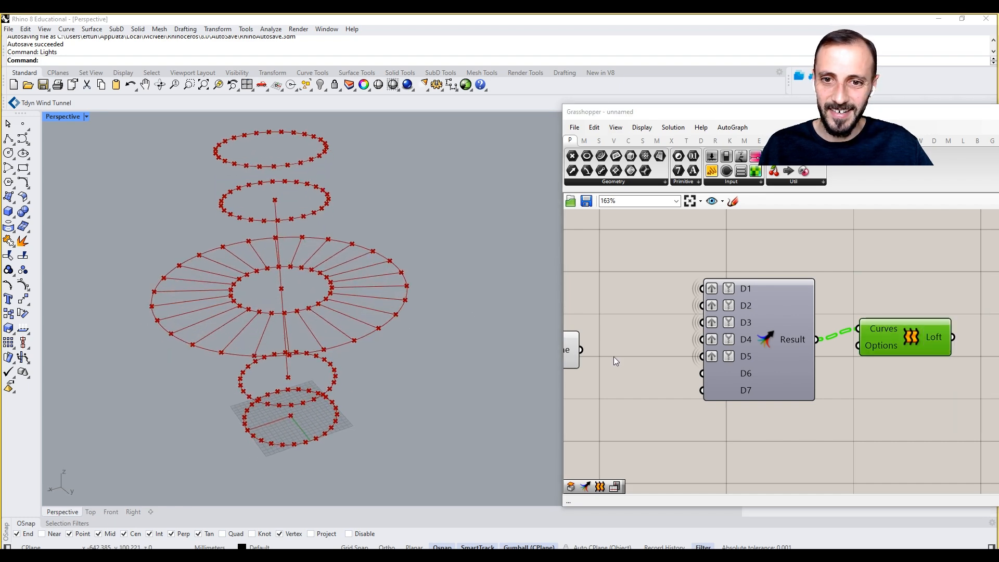
right_click(850, 275)
left_click(857, 281)
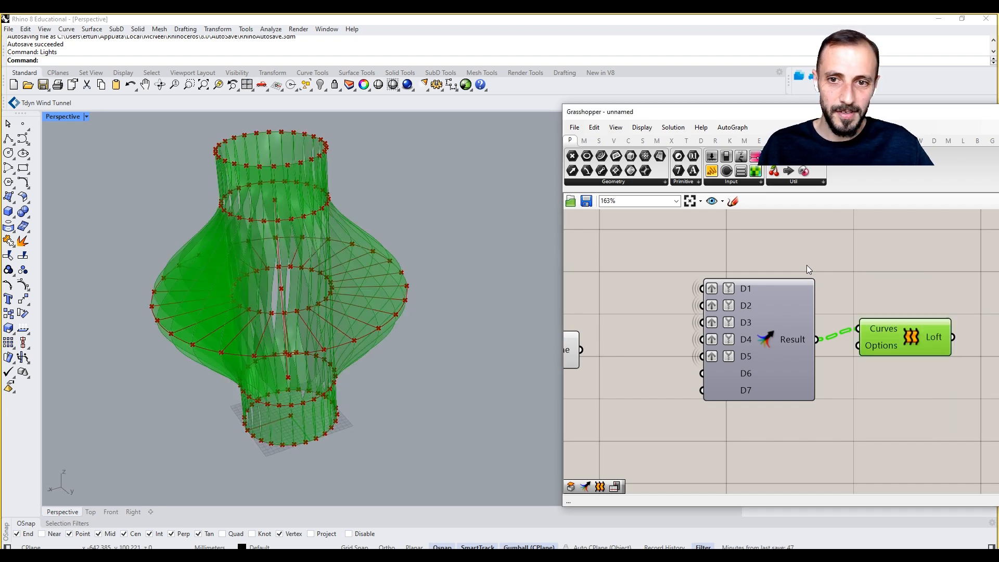
- Turn off the preview of the components in the two division groups above Bottom Circle and Bottom Extension
scroll(353, 357, "down", 2)
left_click(694, 425)
scroll(739, 395, "down", 8)
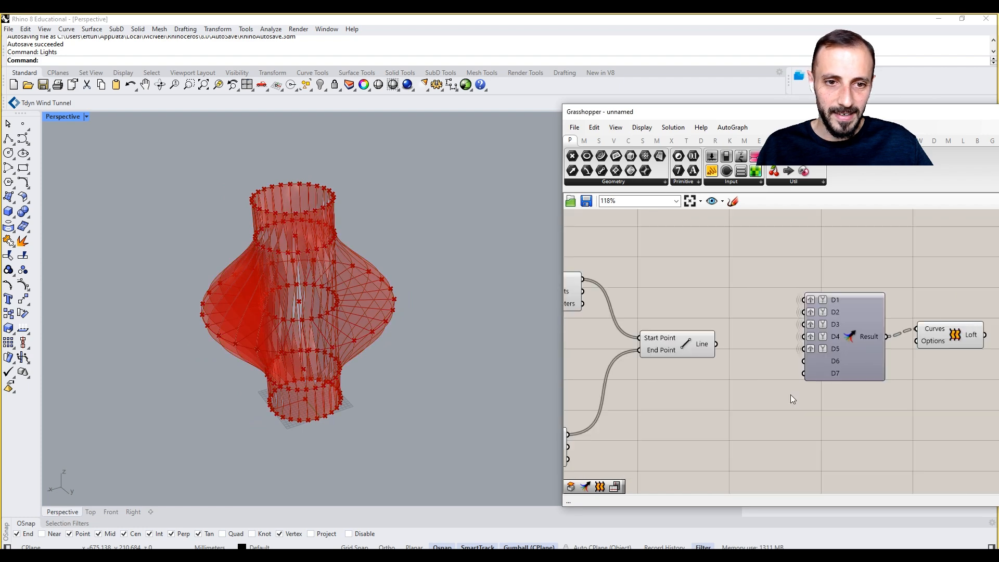
right_click_drag(740, 367, 899, 313)
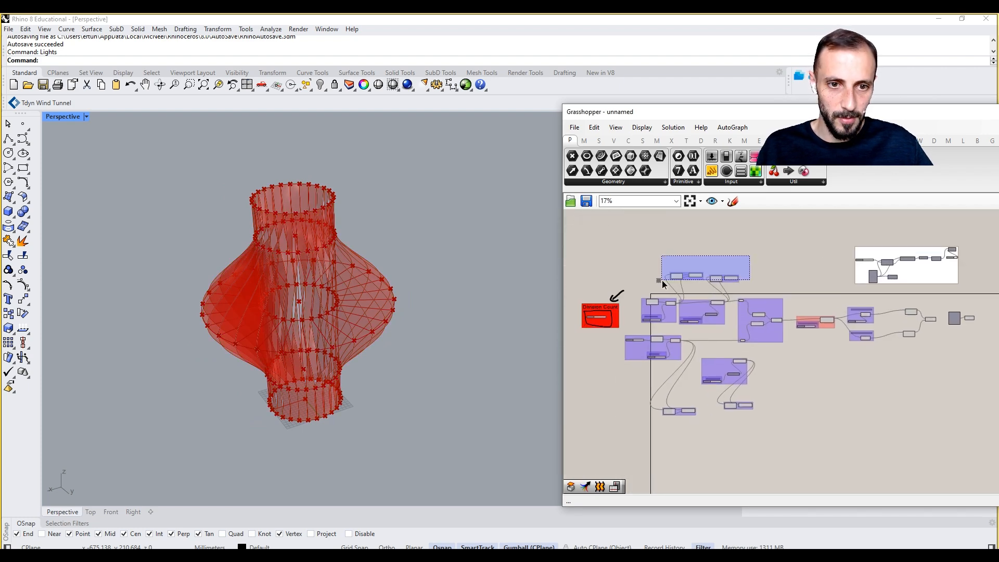
left_click_drag(661, 280, 657, 286)
right_click(681, 244)
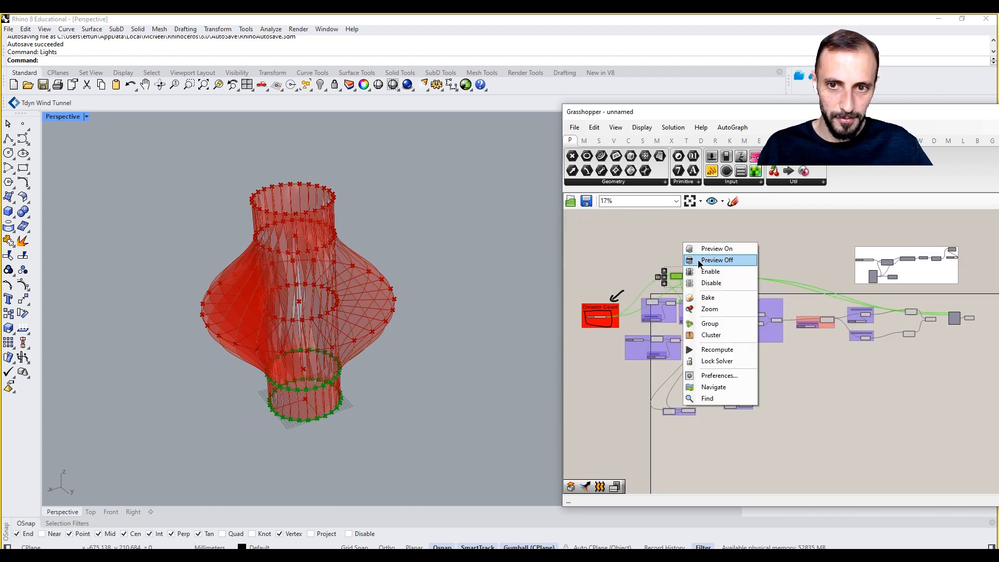
left_click(698, 264)
- Turn off the preview of the top circles' division components, the two mid-circle division components and the Line
scroll(708, 410, "up", 2)
left_click_drag(792, 380, 617, 445)
right_click(616, 445)
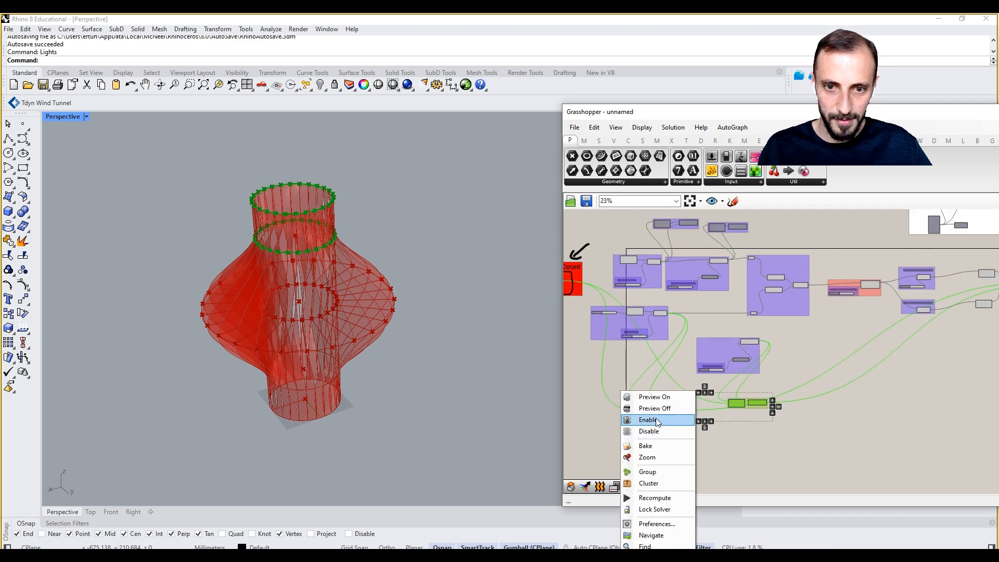
left_click(666, 409)
scroll(778, 329, "up", 3)
left_click_drag(868, 367, 822, 248)
right_click(824, 249)
left_click(844, 266)
scroll(878, 307, "up", 3)
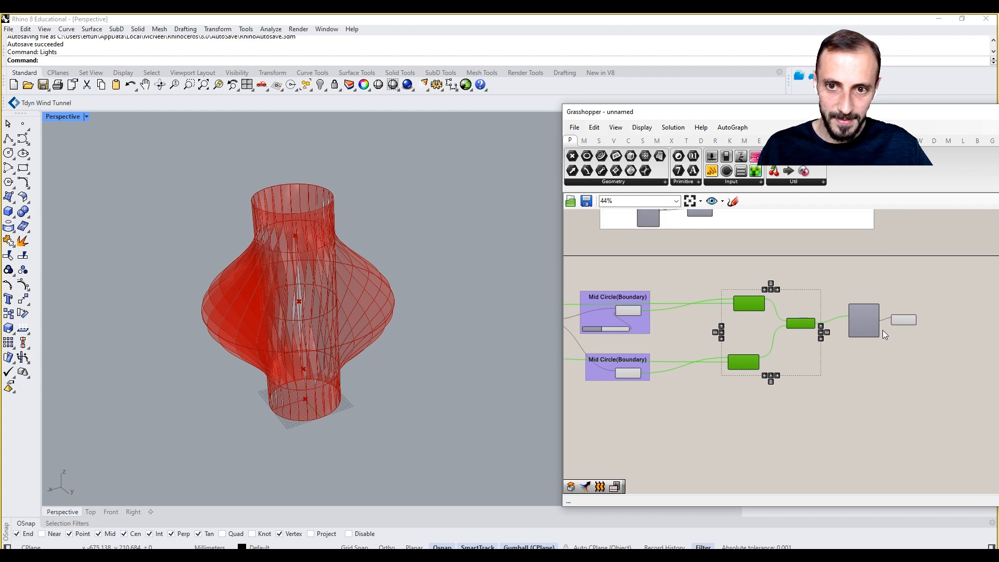
- Copy the Custom Preview and Colour Swatch from the white reference group beside the Loft and connect the Loft output to the Geometry input
scroll(869, 327, "up", 1)
scroll(881, 312, "down", 5)
right_click_drag(872, 244, 819, 315)
scroll(800, 285, "up", 3)
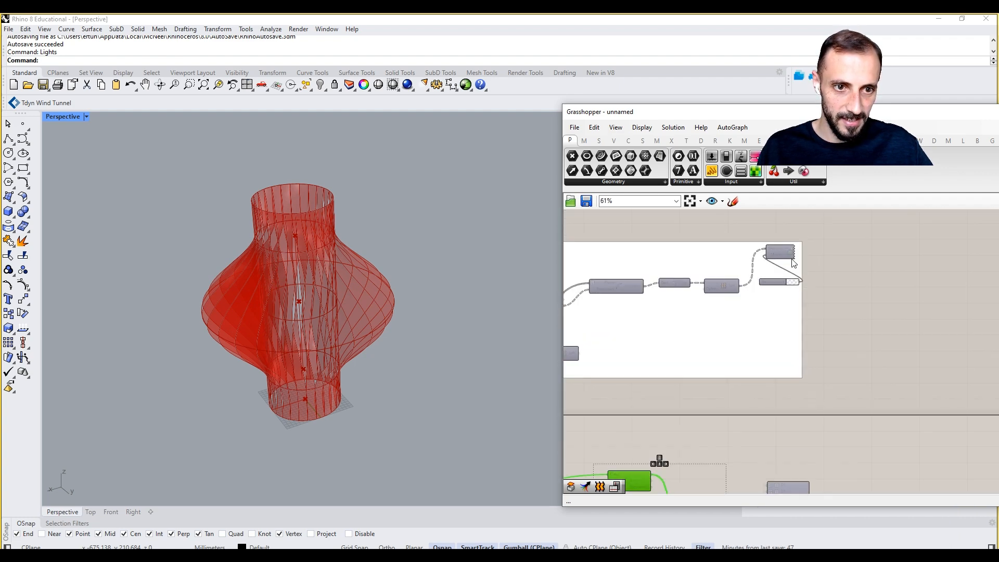
left_click_drag(751, 236, 820, 300)
scroll(888, 441, "up", 2)
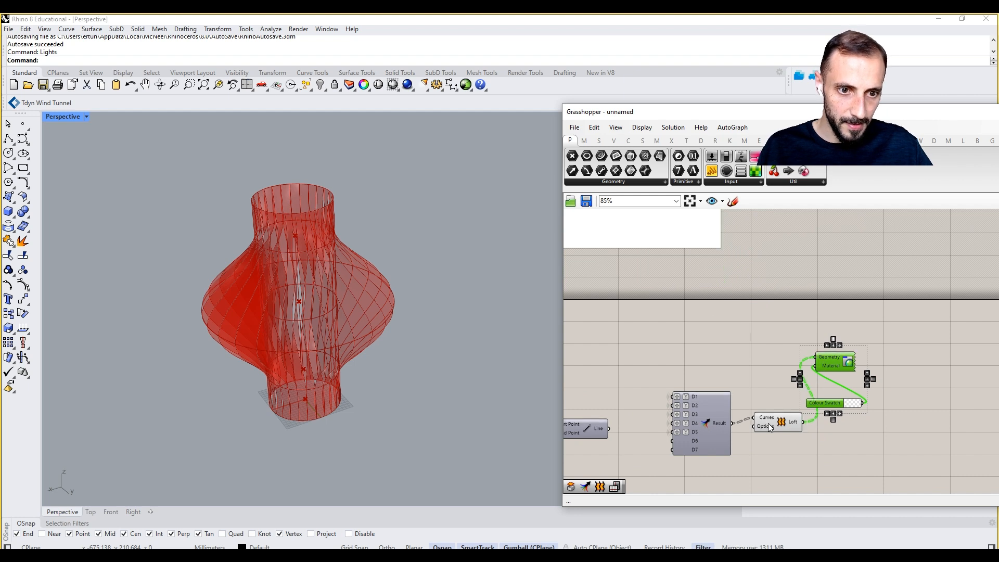
- Turn off the Loft component's own preview and turn on the preview of the copied Custom Preview
left_click(769, 424)
right_click(759, 350)
left_click(804, 368)
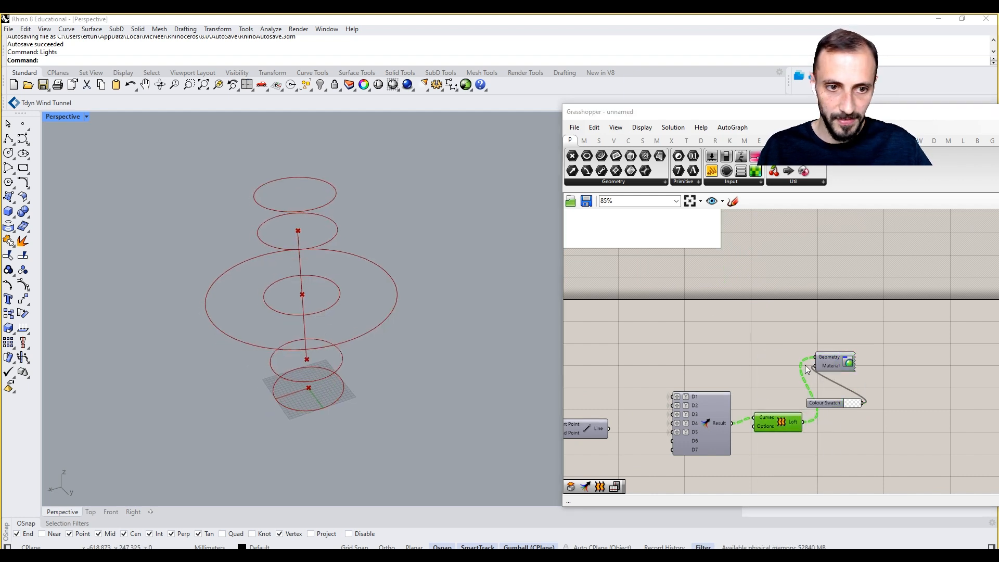
left_click(831, 364)
right_click(835, 355)
left_click(859, 325)
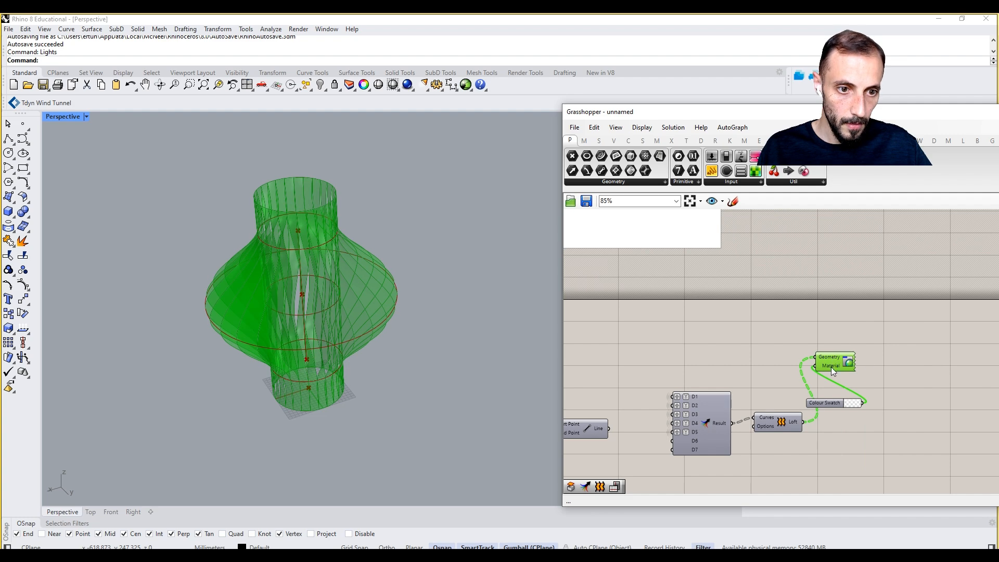
- Move the Custom Preview and Colour Swatch farther away from the Loft to spread out the definition
left_click_drag(831, 370, 907, 401)
left_click_drag(812, 404, 840, 430)
right_click_drag(734, 412, 811, 415)
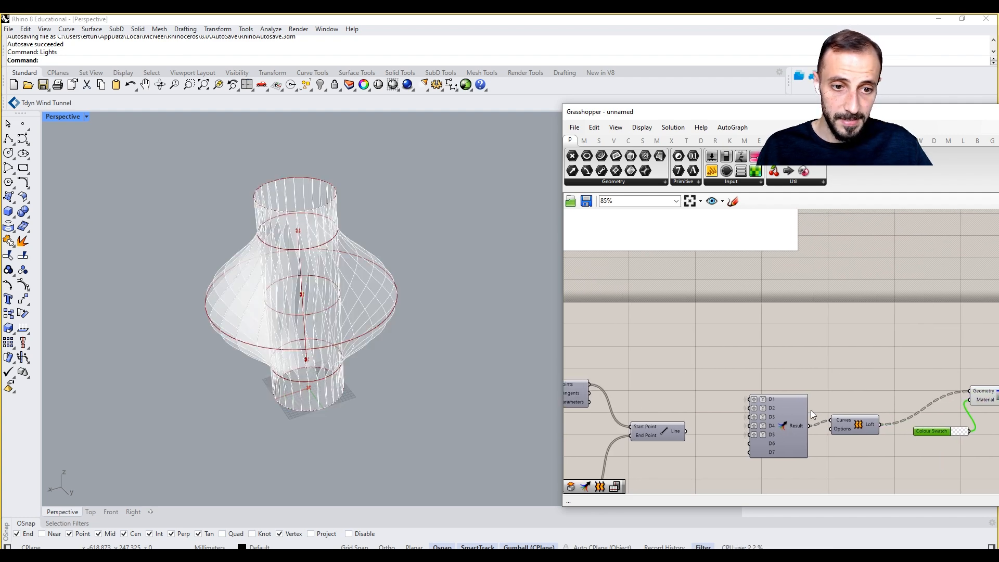
- Turn the preview of the Line component joining the mid circles back on
scroll(762, 399, "up", 5)
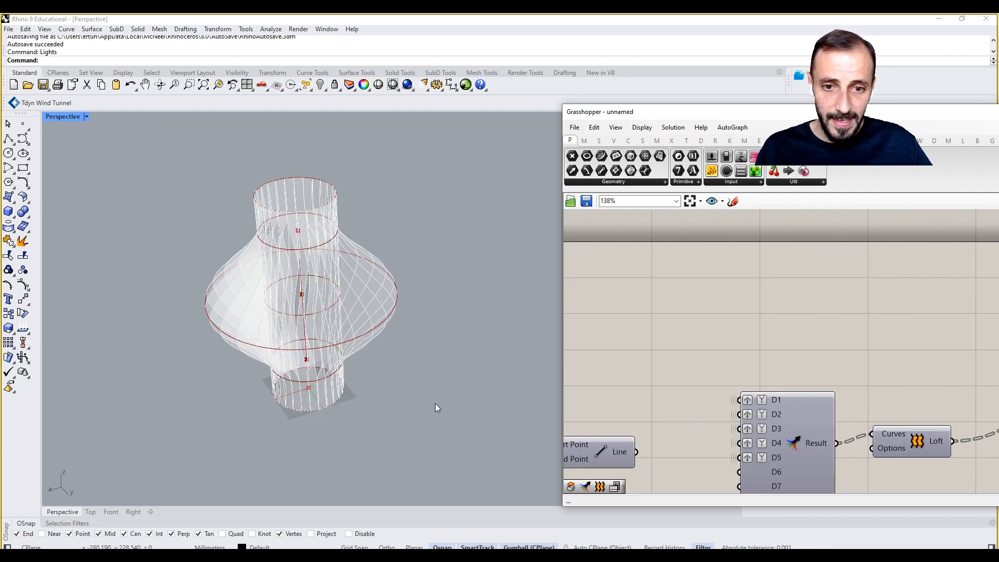
right_click_drag(435, 407, 447, 398, "shift")
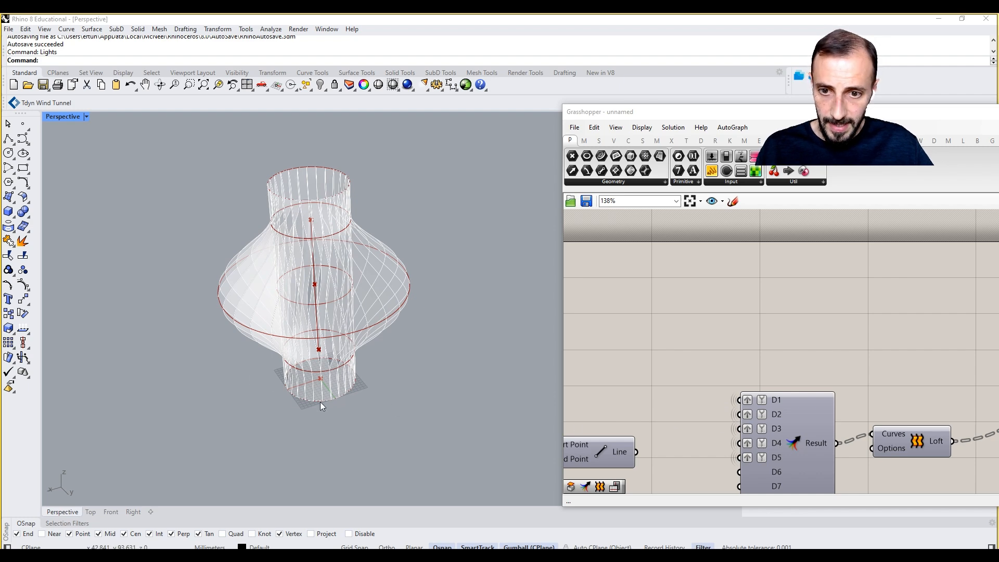
scroll(320, 402, "up", 5)
scroll(316, 323, "down", 5)
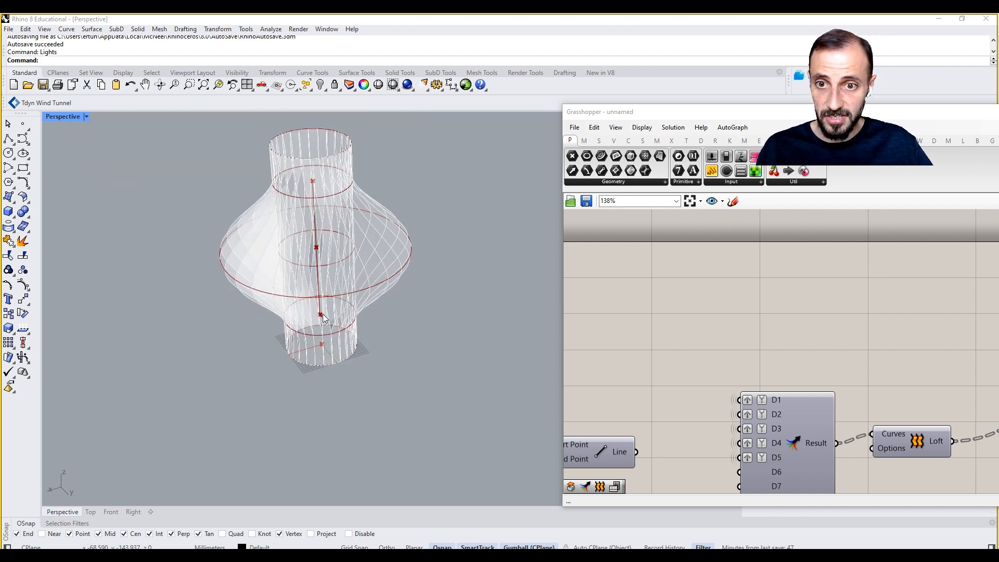
right_click_drag(658, 394, 749, 338)
right_click(683, 386)
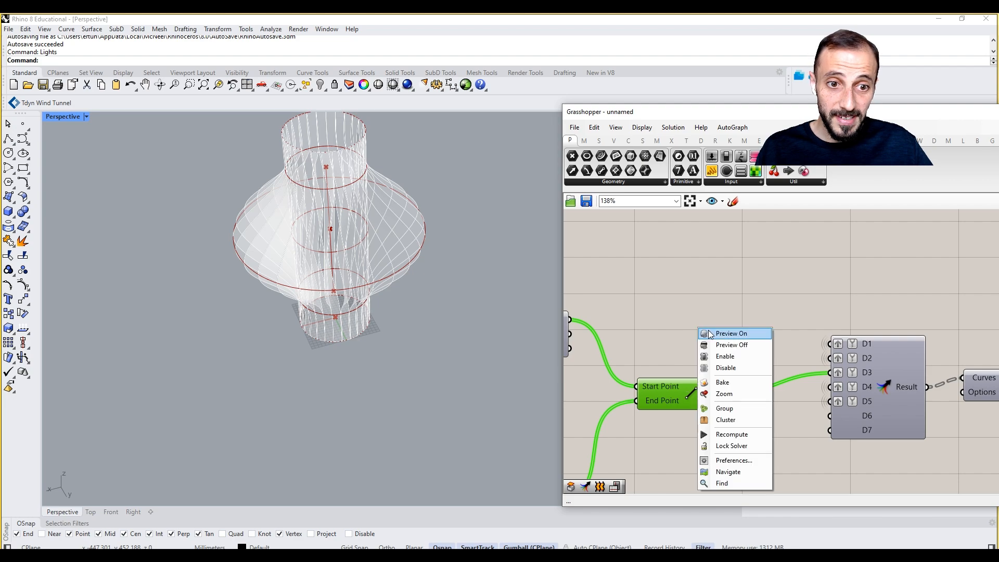
left_click(728, 346)
- Examine the radial lines between the inner and outer mid circles against the lofted surfaces from several angles
scroll(411, 255, "up", 5)
right_click_drag(389, 228, 411, 273)
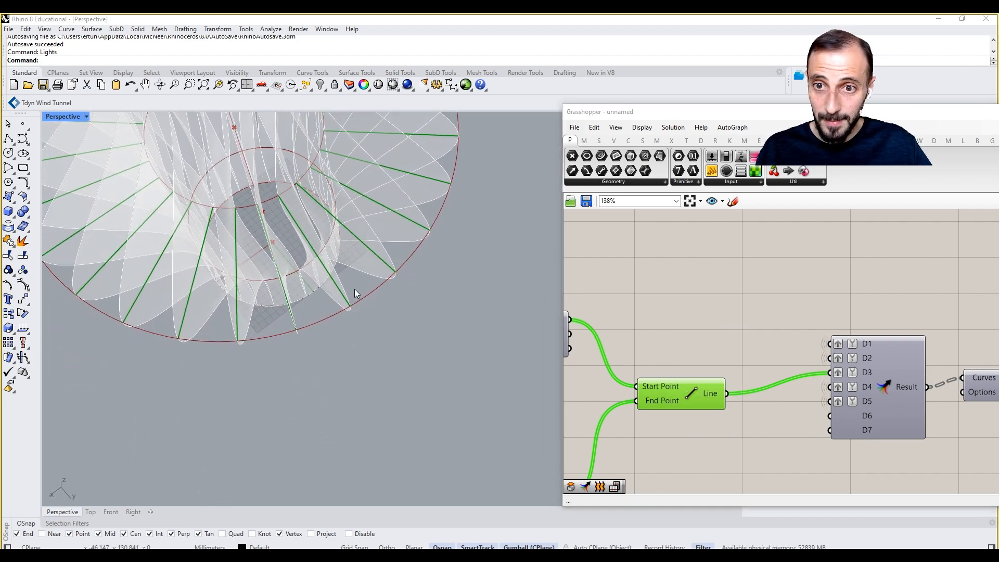
right_click_drag(354, 289, 333, 243)
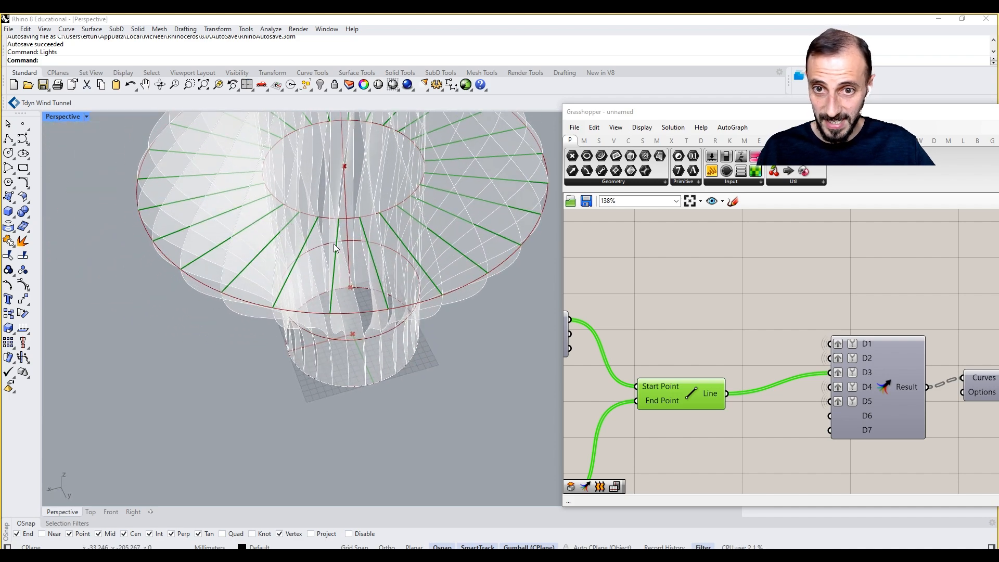
right_click_drag(383, 271, 380, 235)
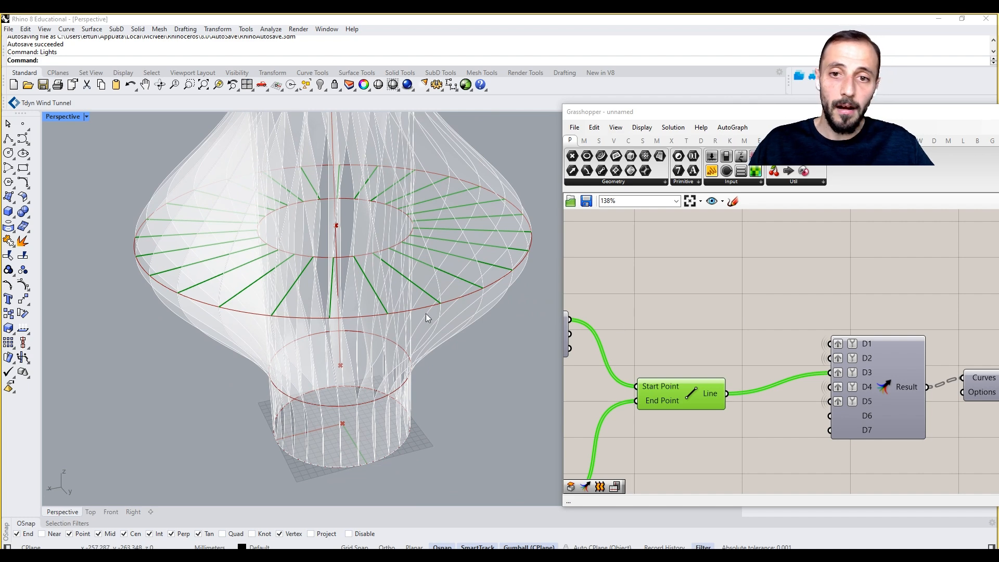
scroll(425, 313, "down", 4)
right_click_drag(426, 313, 371, 389)
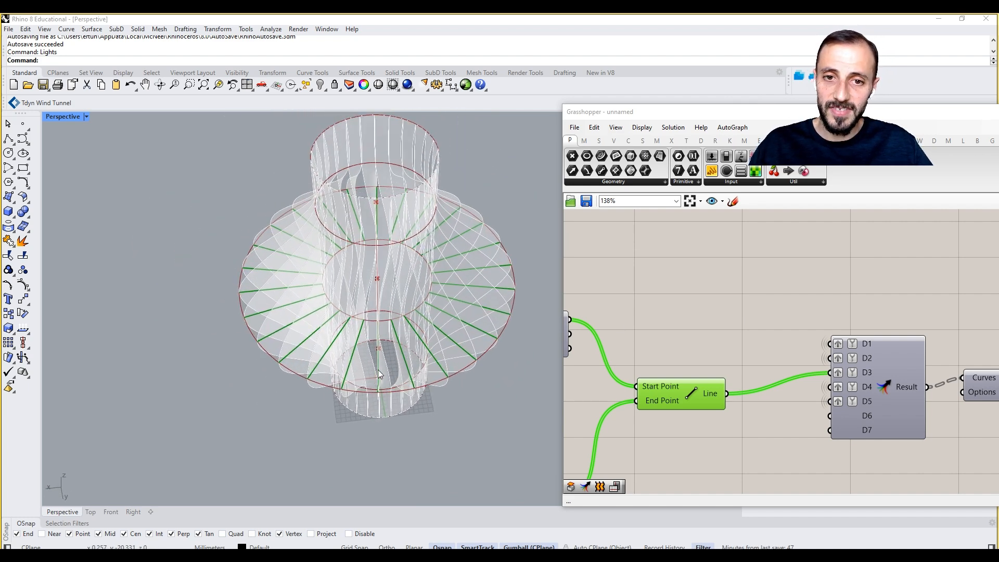
right_click_drag(861, 315, 773, 319)
left_click(774, 315)
- Move the Custom Preview and Colour Swatch above the Loft and group them
scroll(774, 319, "down", 3)
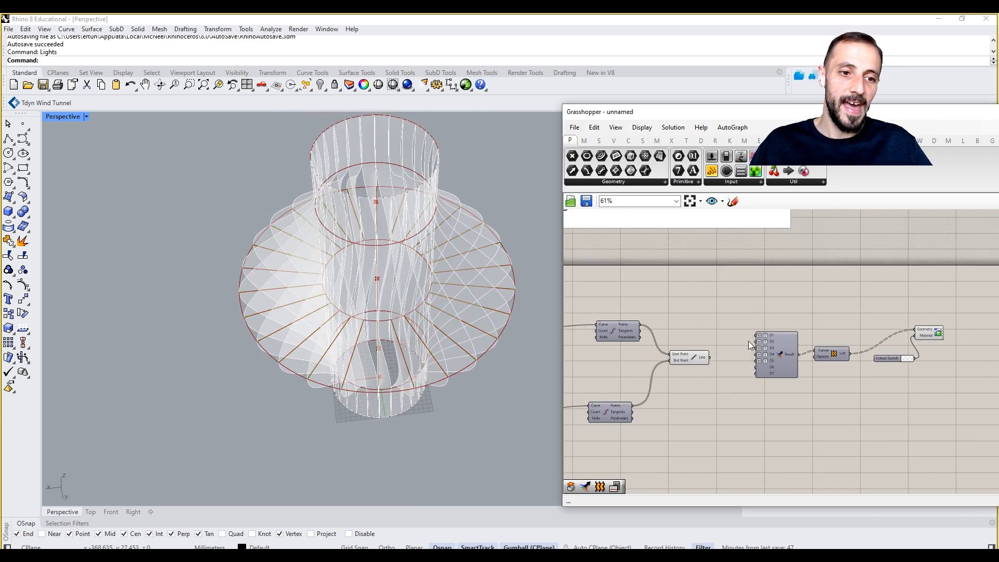
scroll(885, 323, "down", 2)
left_click_drag(933, 306, 729, 399)
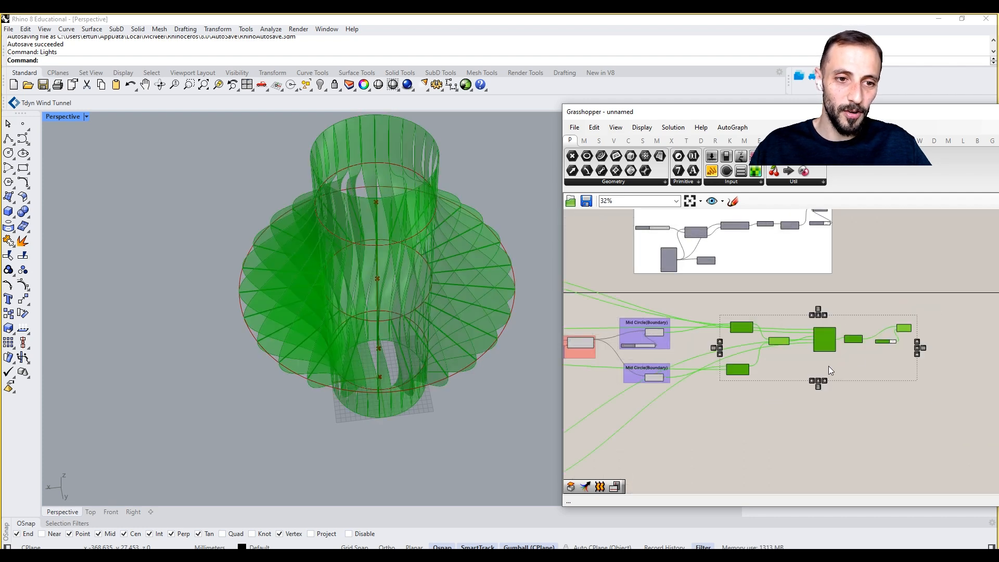
scroll(885, 364, "up", 2)
left_click_drag(866, 269, 944, 345)
left_click_drag(924, 305, 910, 266)
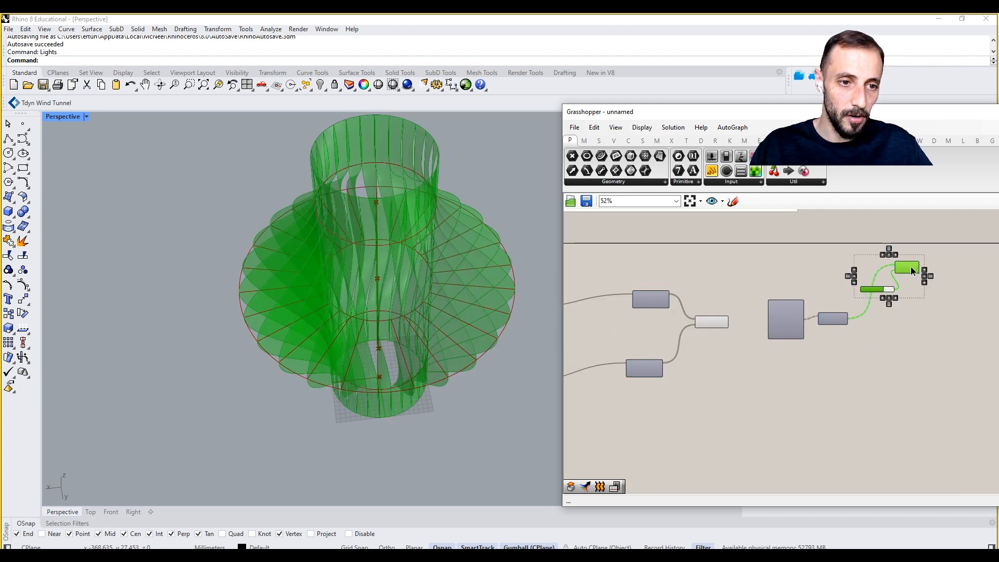
key("ctrl+g")
scroll(909, 314, "up", 2)
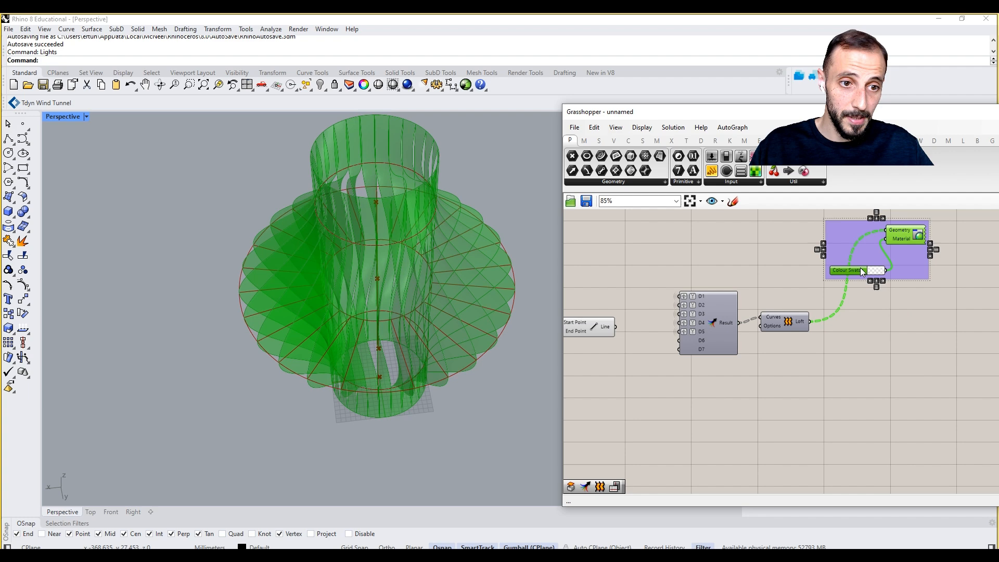
- Set the wire display of the Custom Preview's Geometry input to Hidden
left_click(875, 310)
scroll(885, 232, "up", 2)
right_click(886, 232)
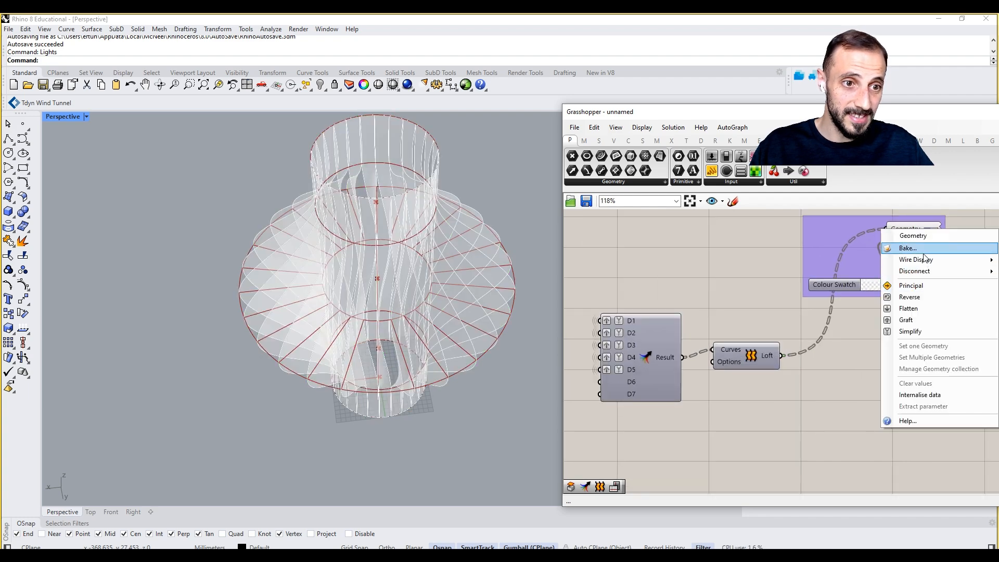
mouse_move(915, 260)
left_click(863, 285)
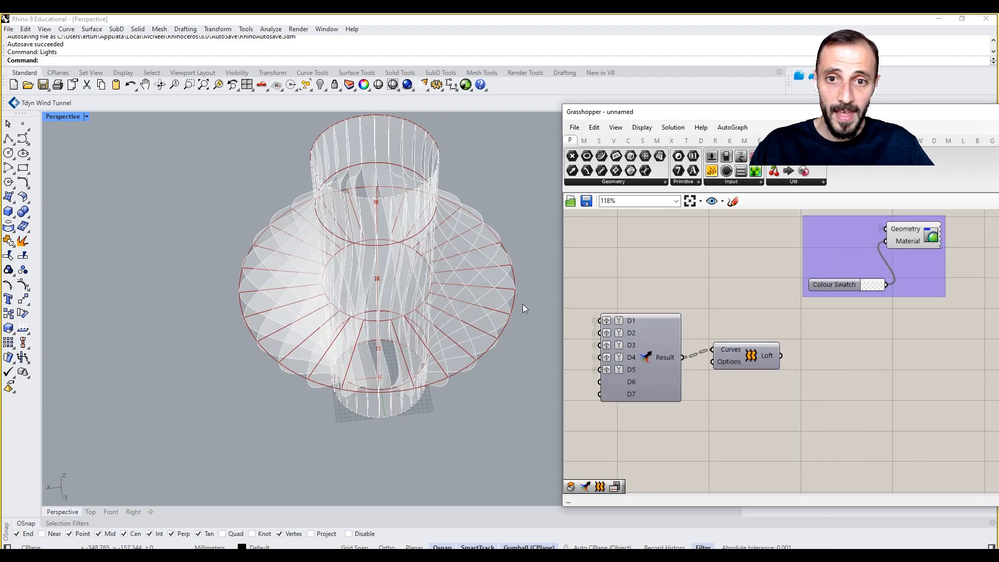
right_click_drag(523, 304, 471, 323, "shift")
right_click_drag(613, 348, 656, 359)
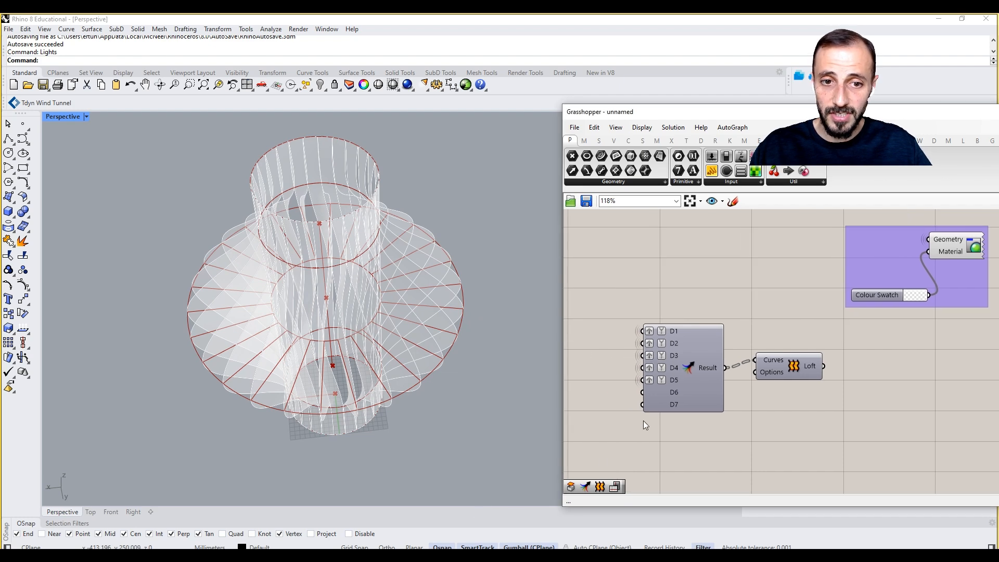